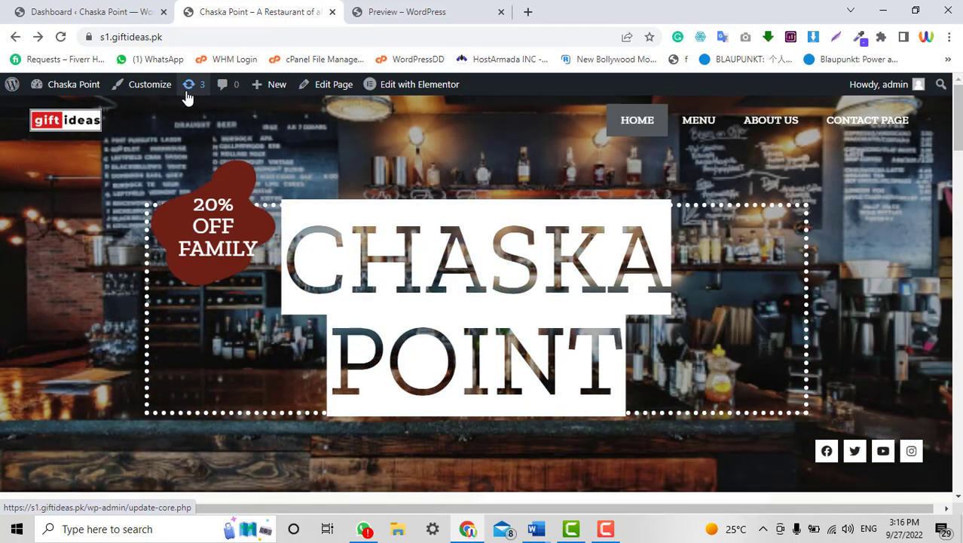
Scroll through the Chaska Point front page, then switch to the BIGTIME BBQ template preview.
scroll(365, 254, down, 6)
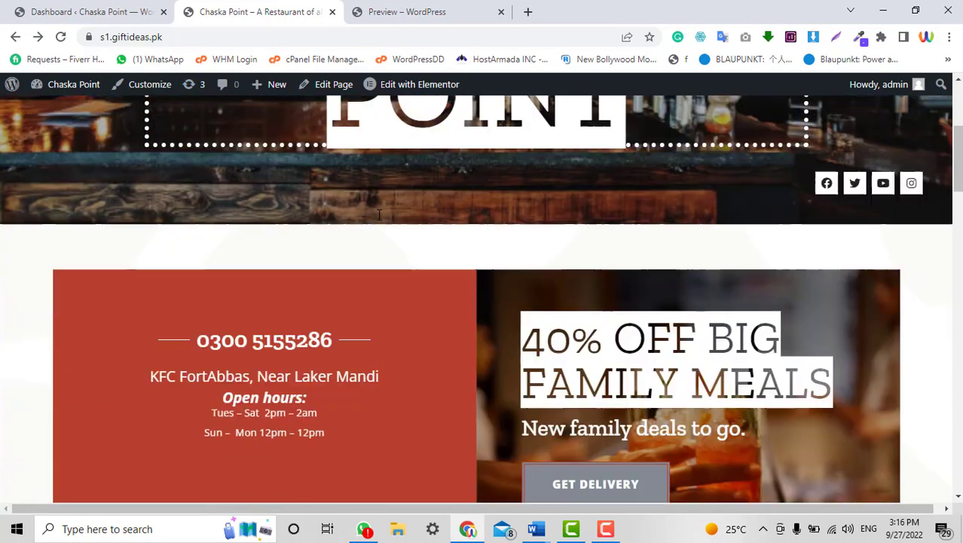
scroll(379, 215, up, 5)
scroll(379, 215, up, 1)
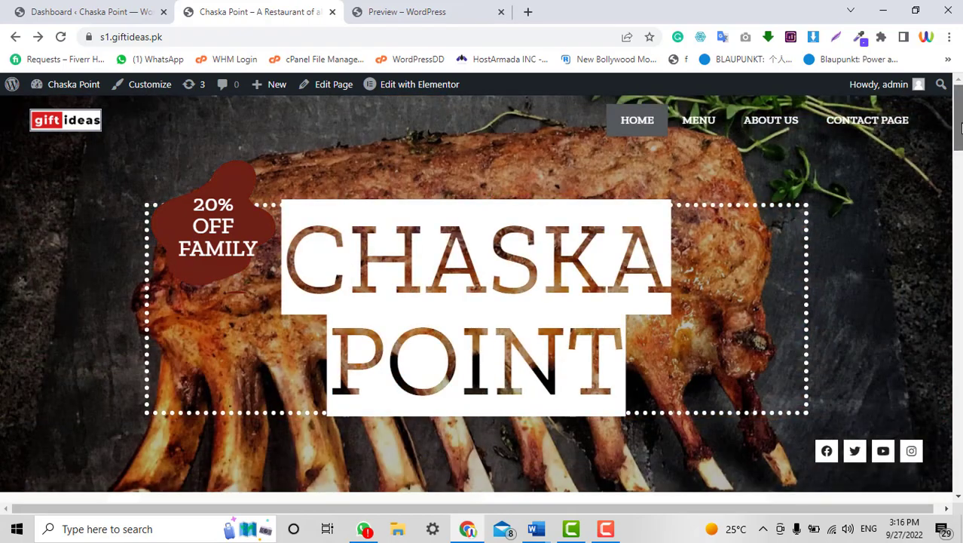
scroll(377, 252, down, 10)
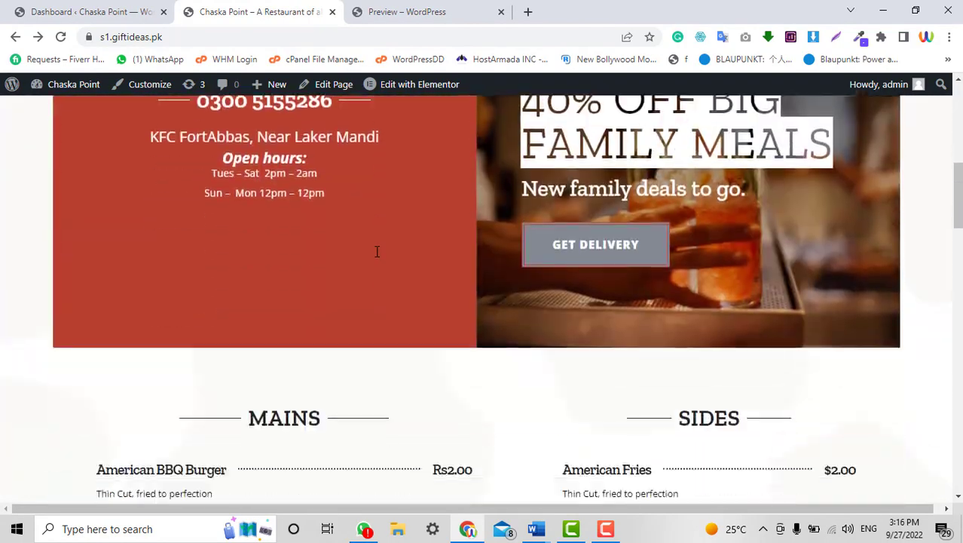
scroll(377, 251, down, 15)
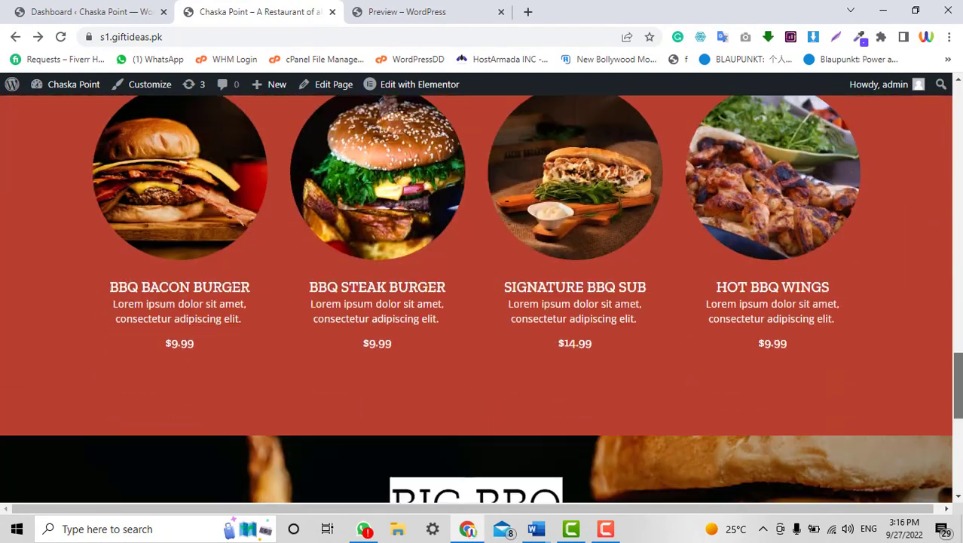
scroll(346, 194, up, 20)
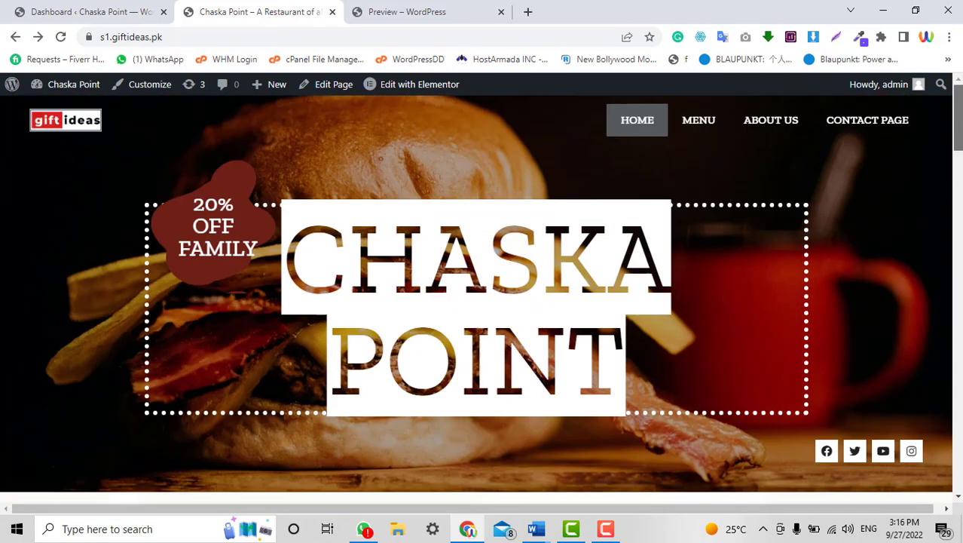
scroll(346, 194, down, 5)
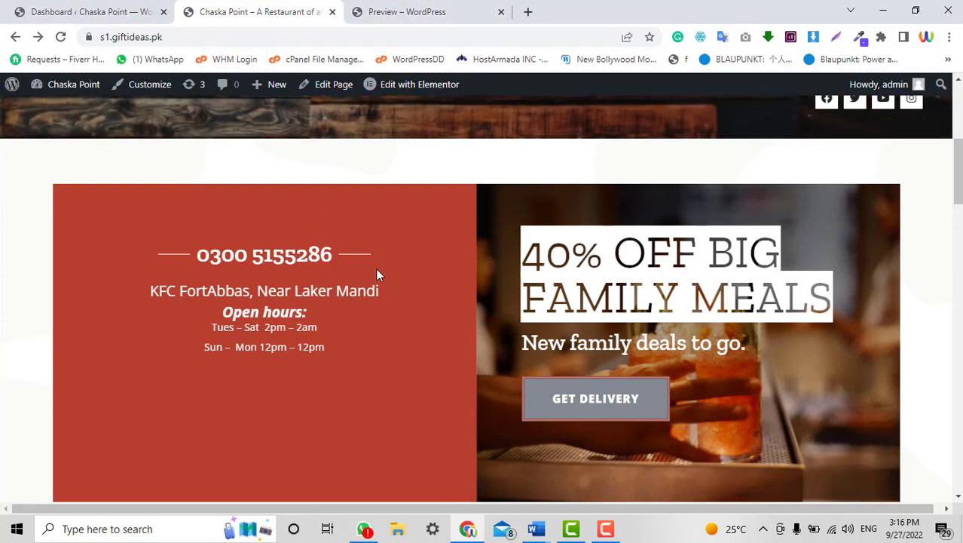
click(450, 9)
Scroll through the BBQ Restaurant Home 2 preview, then go back to the WordPress Dashboard.
scroll(676, 370, down, 20)
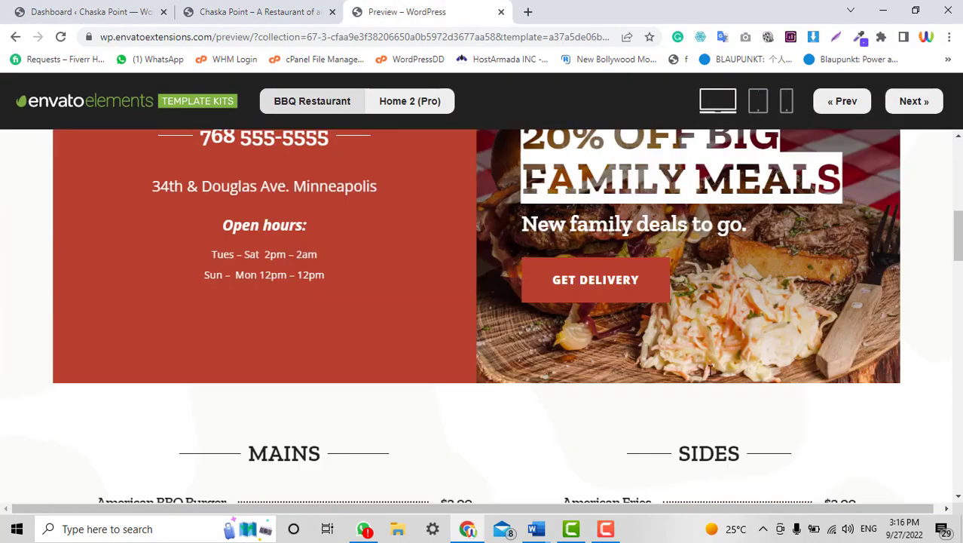
scroll(856, 257, down, 3)
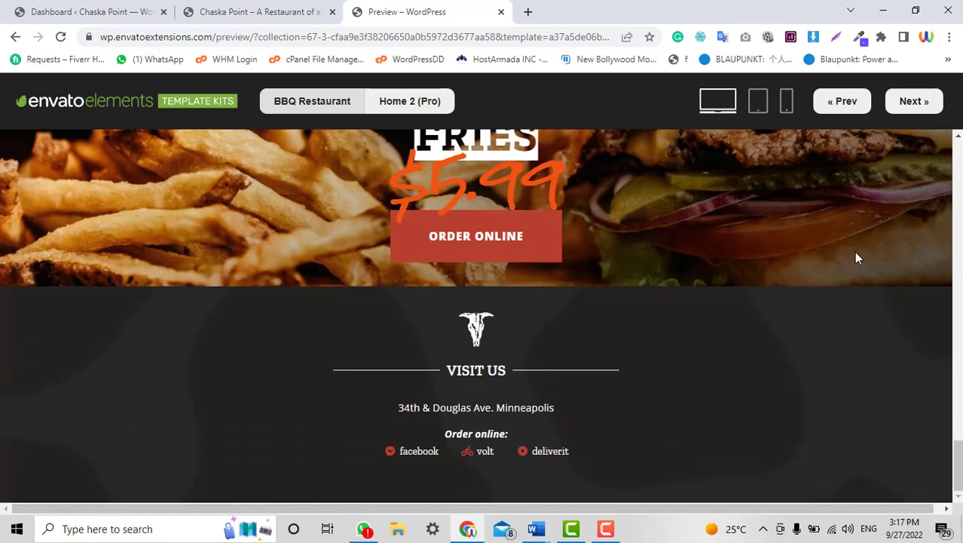
scroll(855, 258, up, 20)
scroll(855, 258, up, 10)
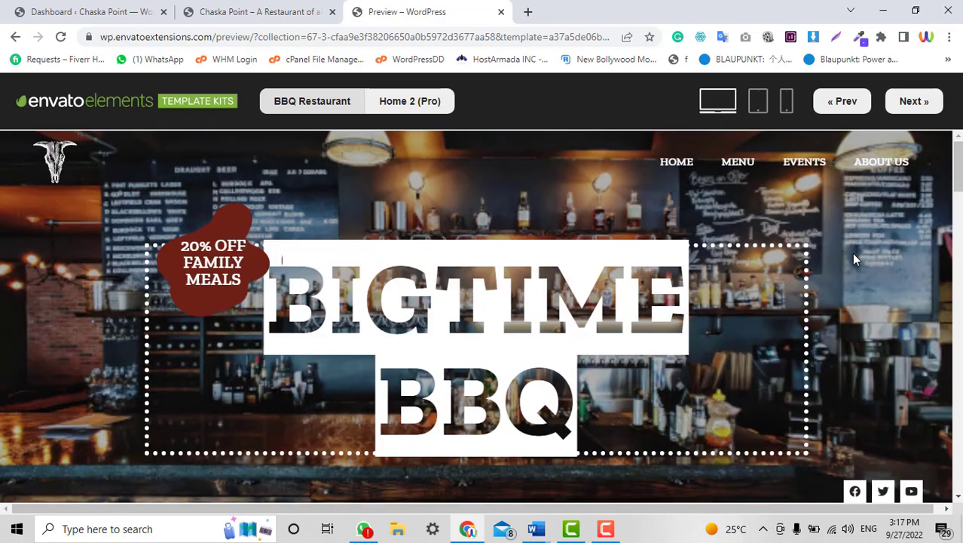
scroll(822, 258, down, 10)
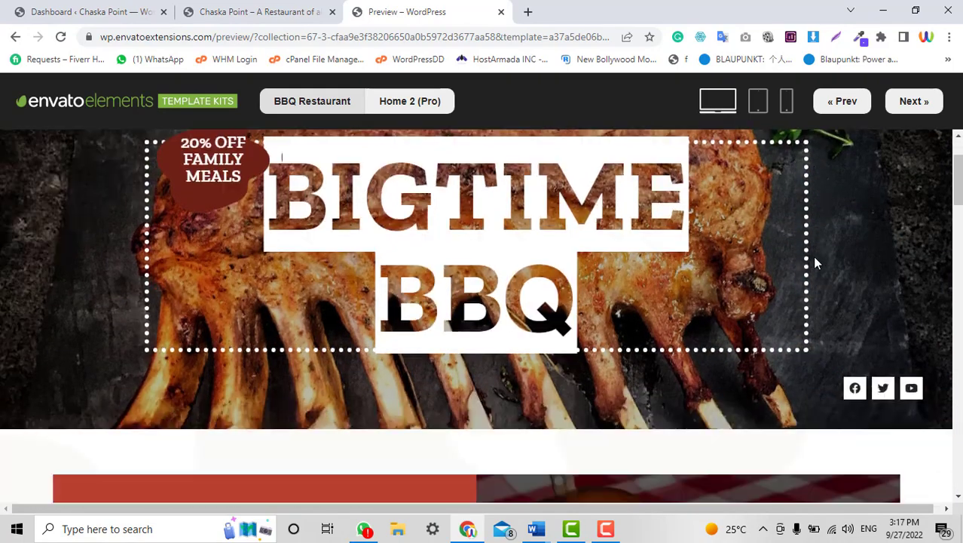
scroll(817, 262, up, 10)
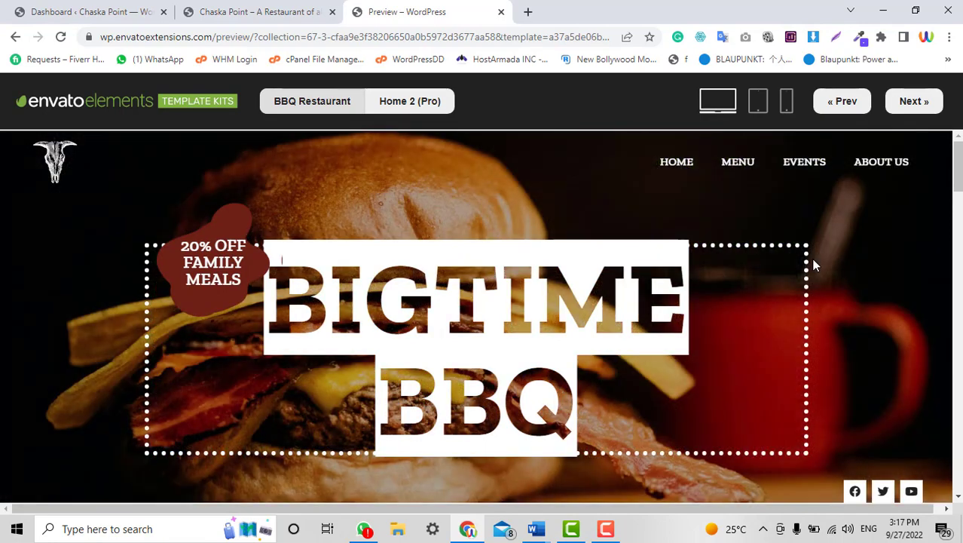
scroll(781, 277, down, 5)
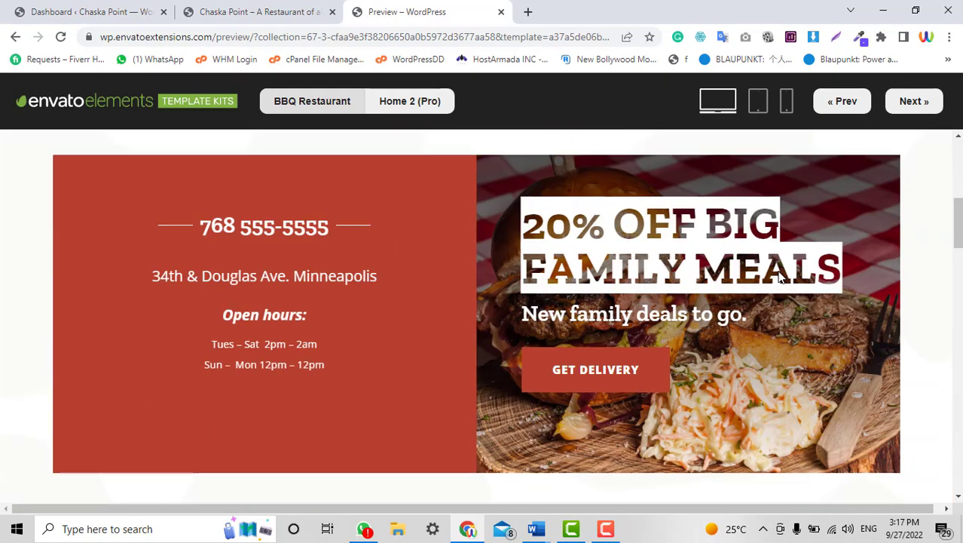
scroll(780, 277, up, 5)
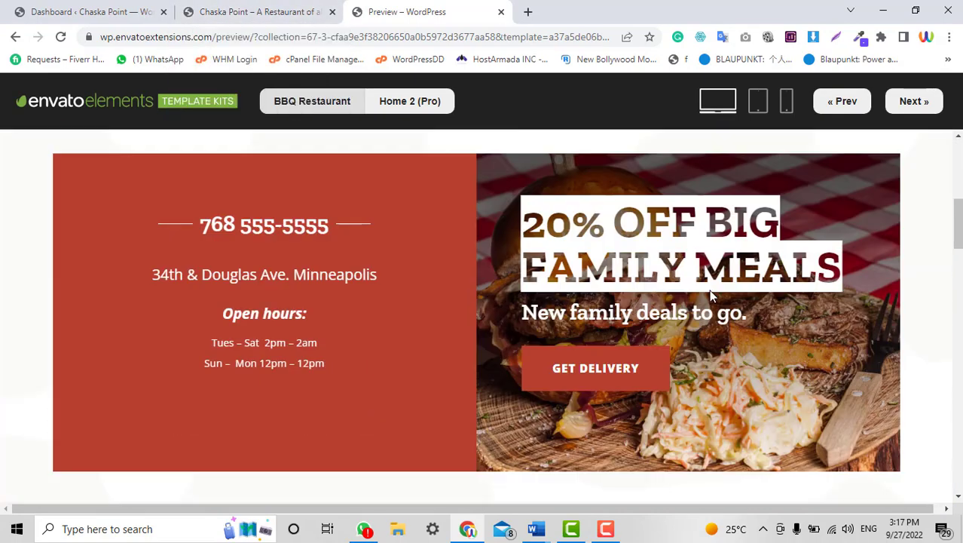
click(51, 5)
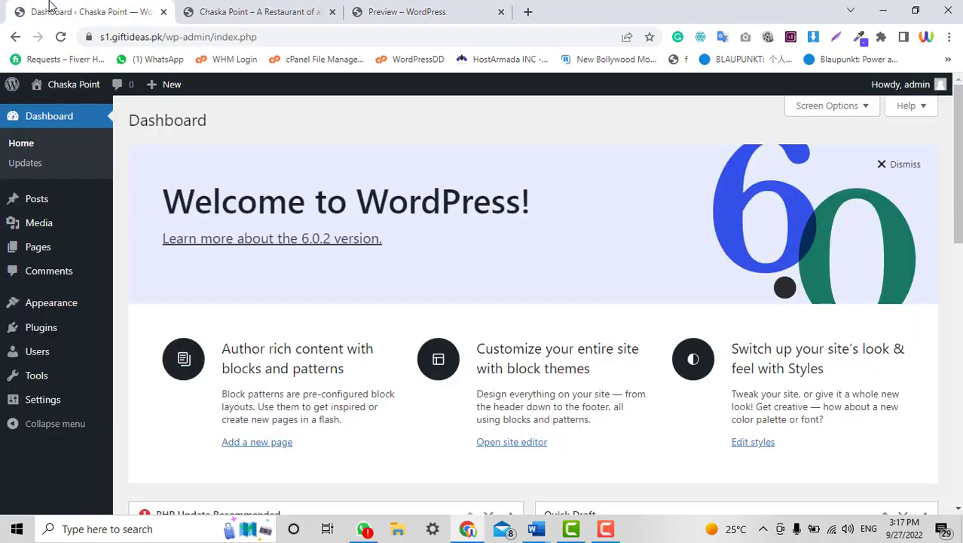
Move from the Dashboard to Installed Plugins, then on to Add New Plugins.
click(959, 260)
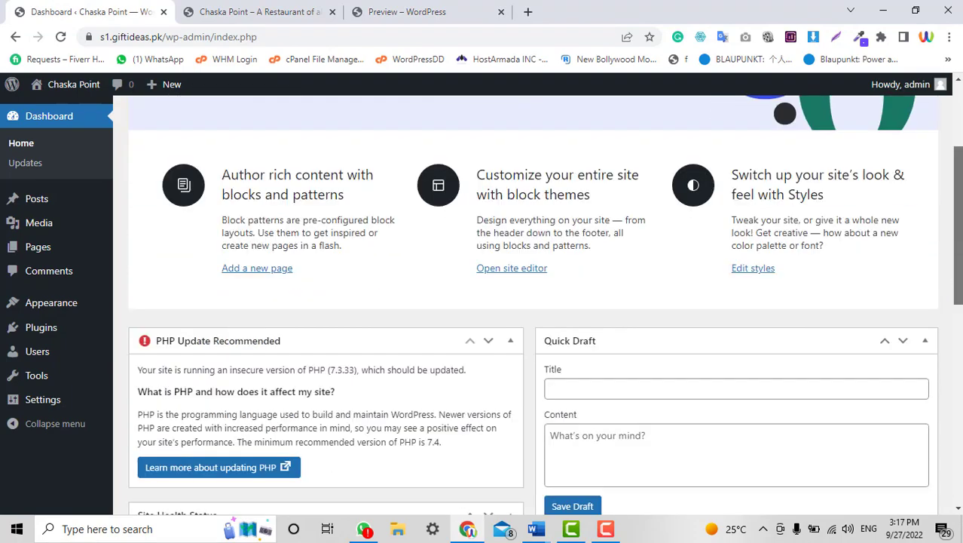
scroll(784, 388, up, 6)
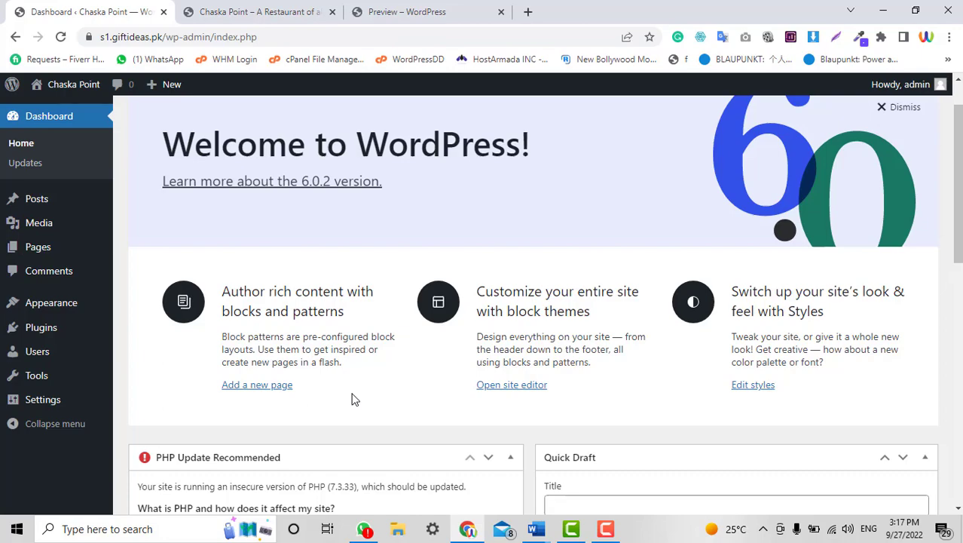
scroll(720, 432, down, 9)
scroll(721, 432, up, 5)
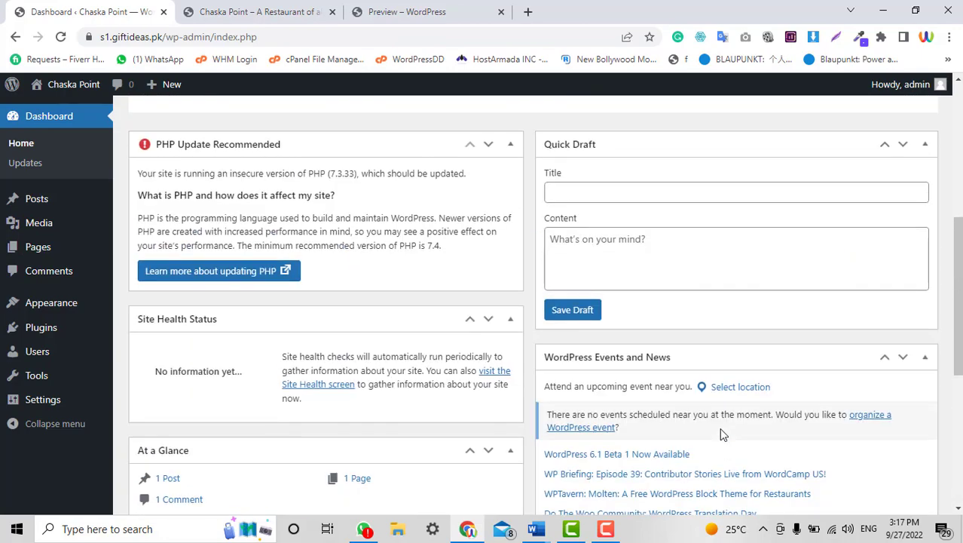
scroll(722, 432, up, 5)
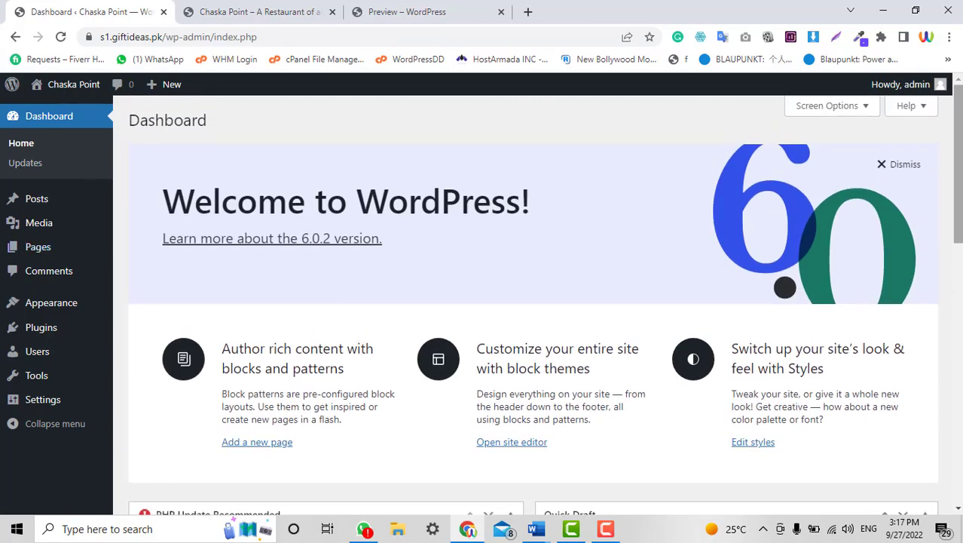
drag(959, 163, 378, 258)
scroll(379, 260, down, 5)
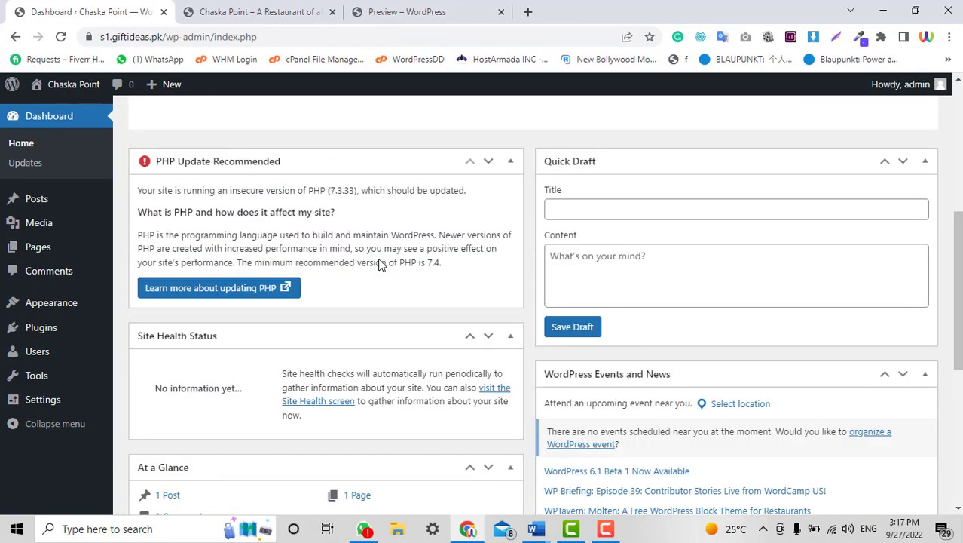
scroll(381, 261, down, 4)
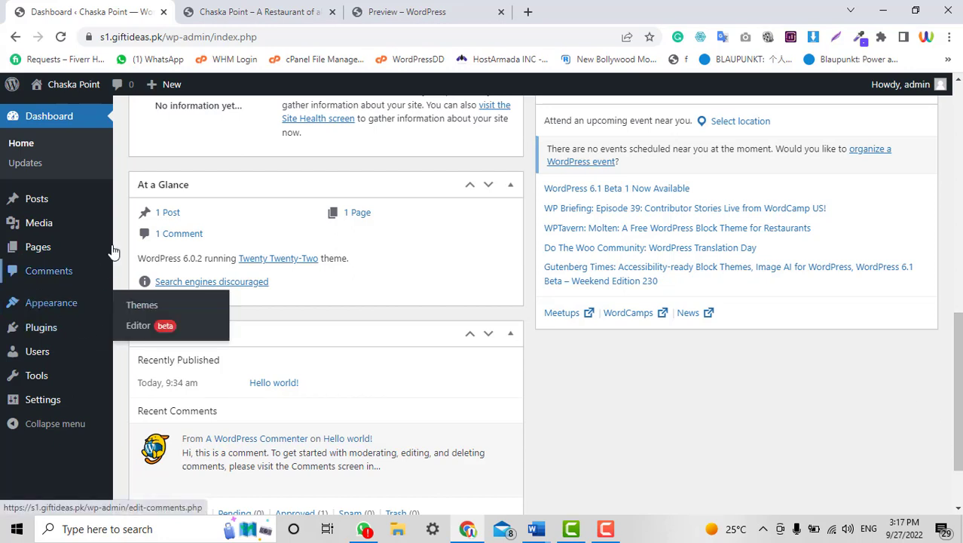
mouse_move(50, 320)
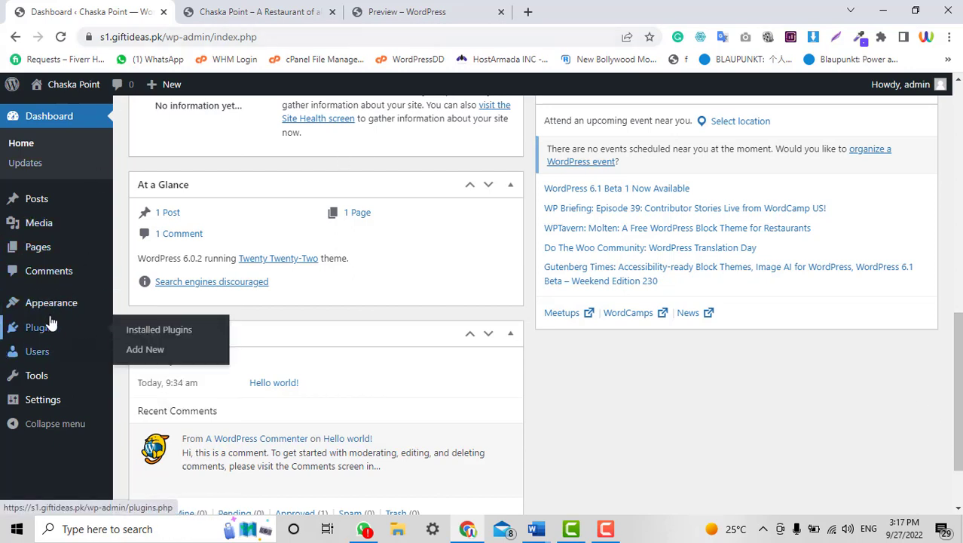
click(54, 331)
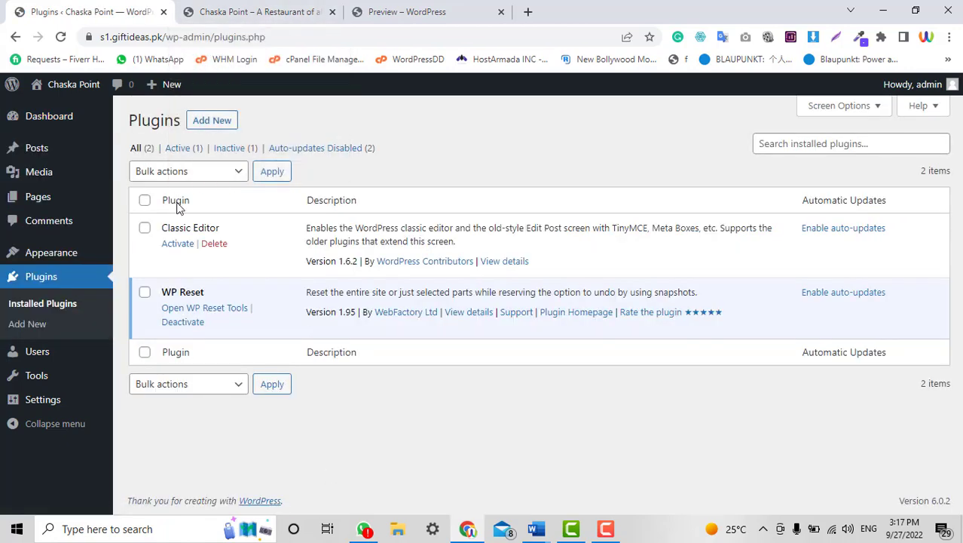
click(207, 123)
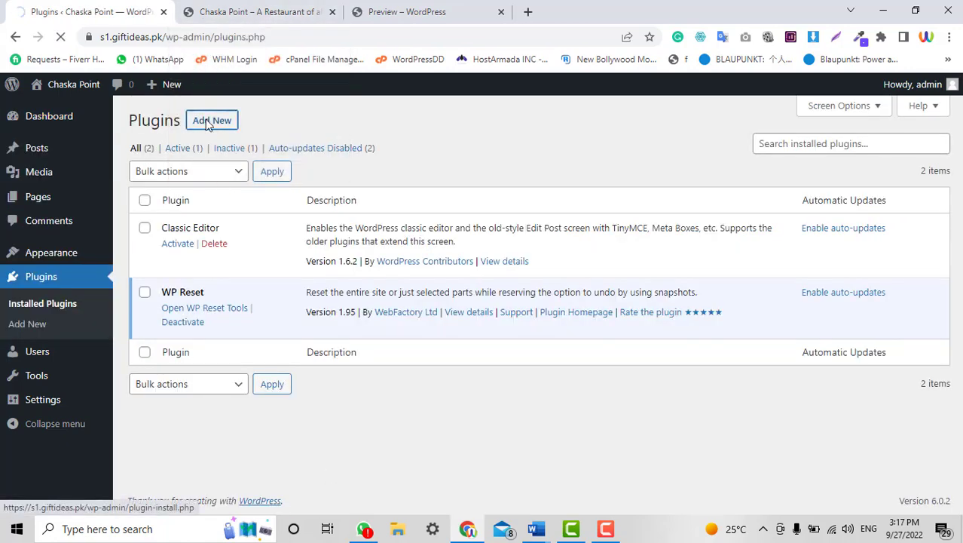
Glance at the live Chaska Point site, then return to the Add Plugins page.
click(244, 7)
scroll(352, 332, down, 5)
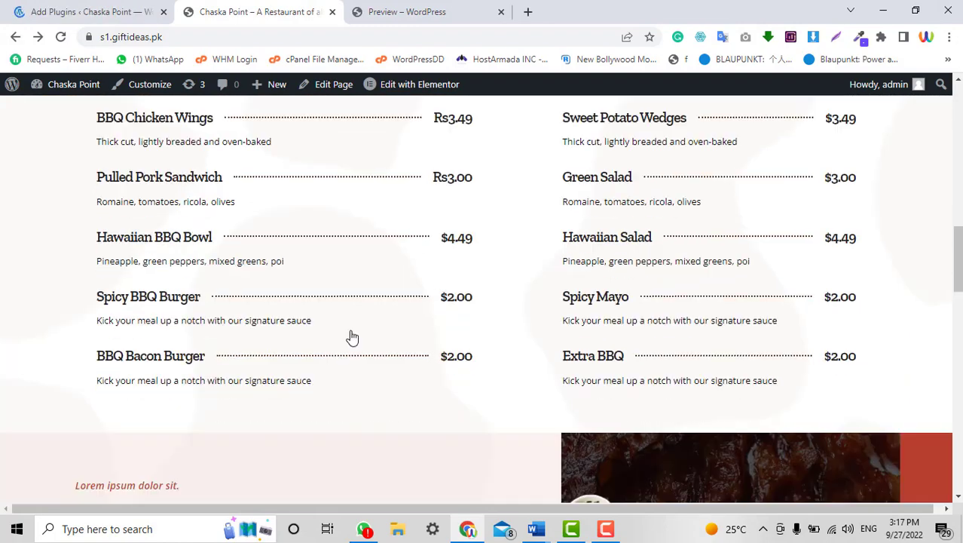
scroll(351, 337, up, 10)
click(101, 9)
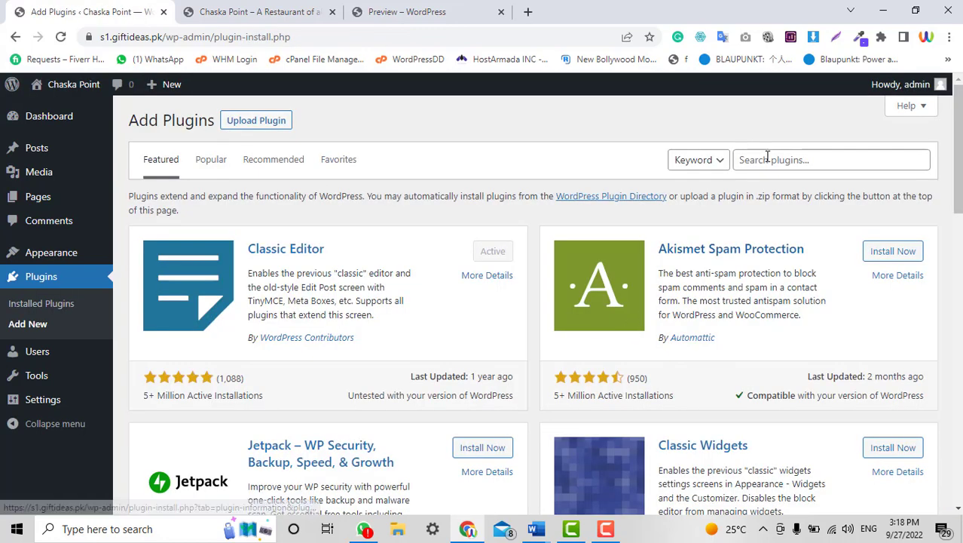
Search plugins for 'Ele' and install Elementor Website Builder.
click(769, 159)
text(Ele)
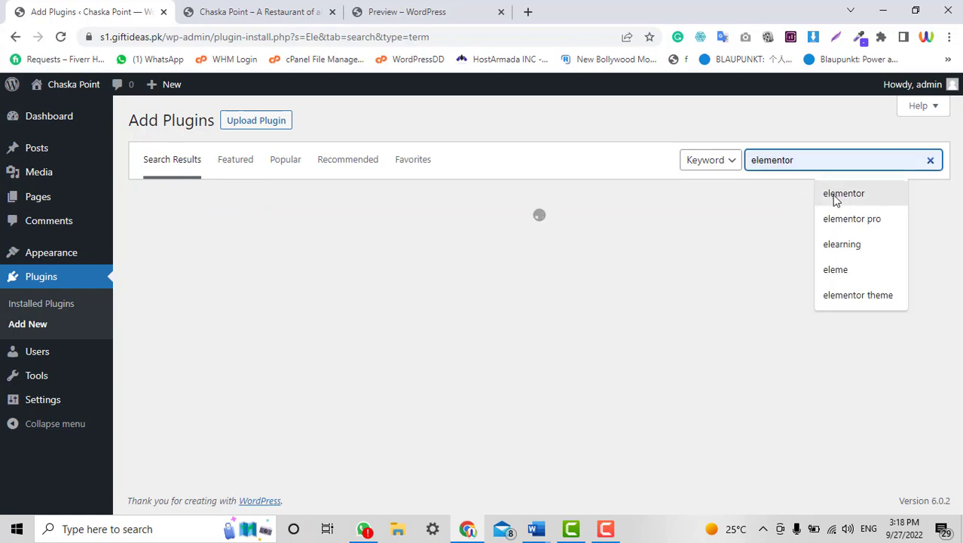
click(832, 194)
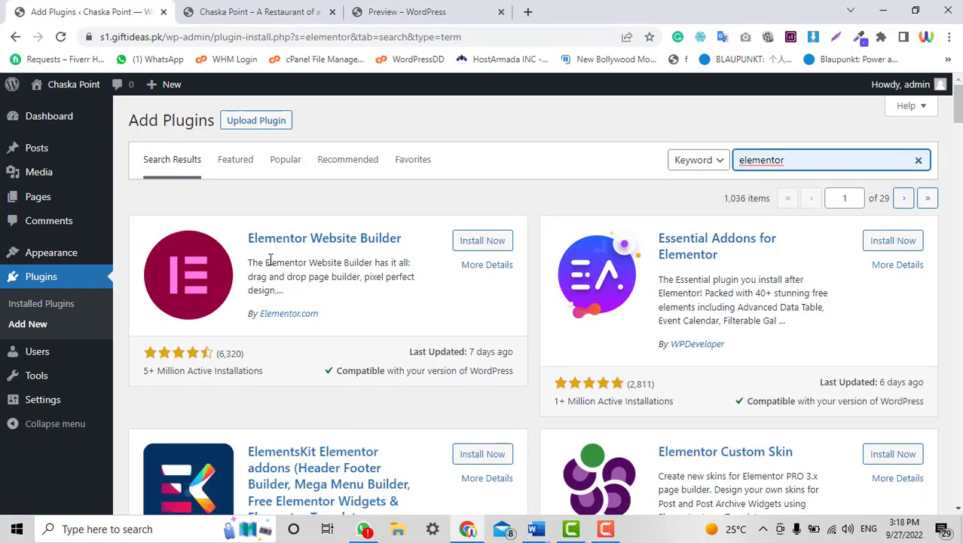
click(470, 243)
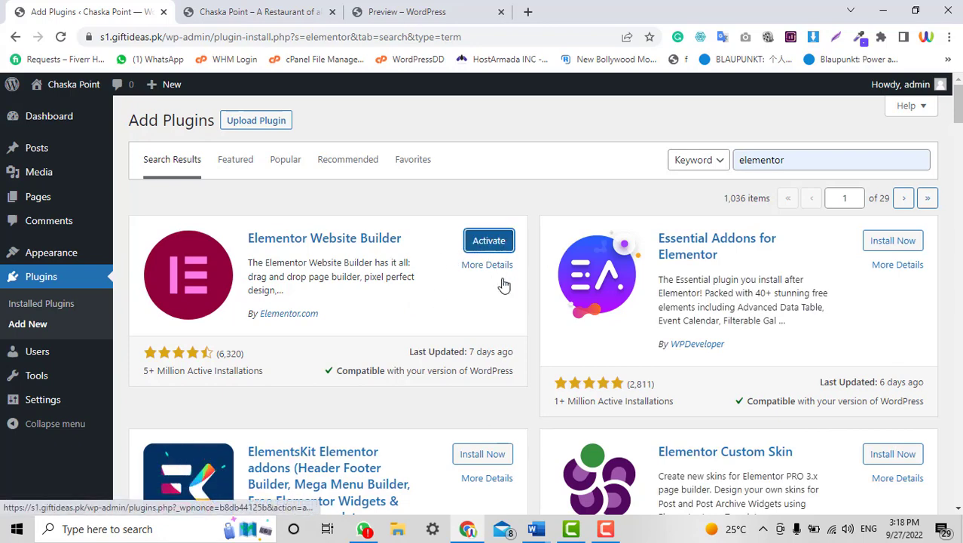
double_click(814, 159)
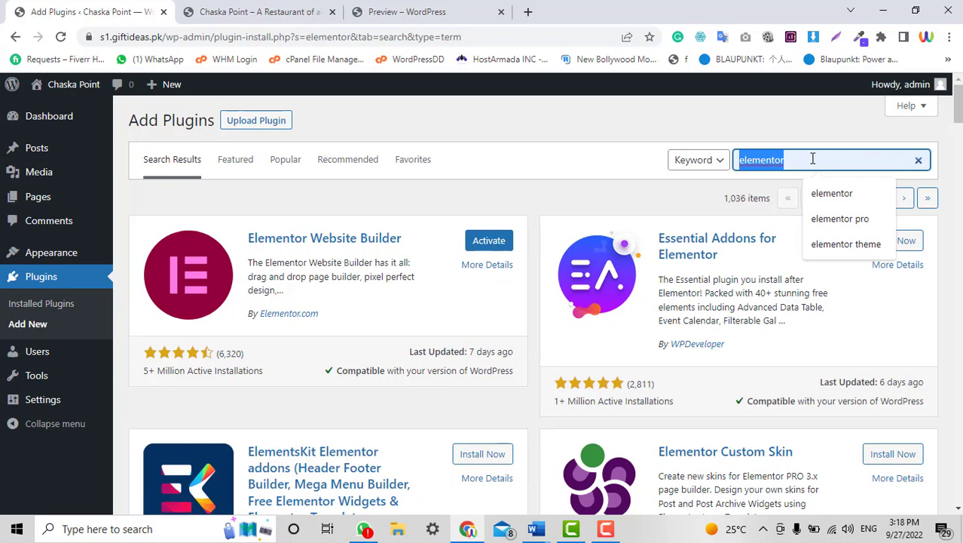
Search 'Envat', install Envato Elements – Photos & Elementor Templates, and view Installed Plugins.
text(Envato)
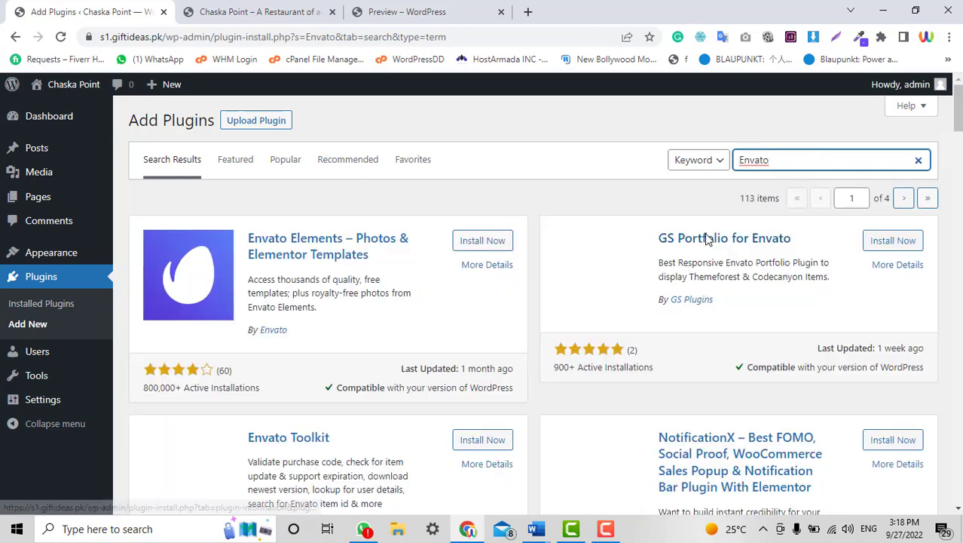
click(498, 242)
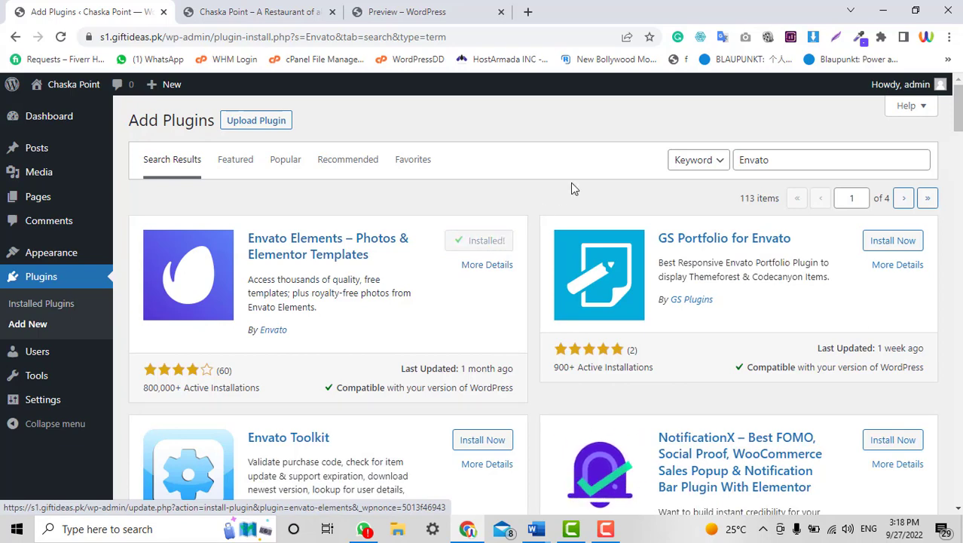
click(46, 304)
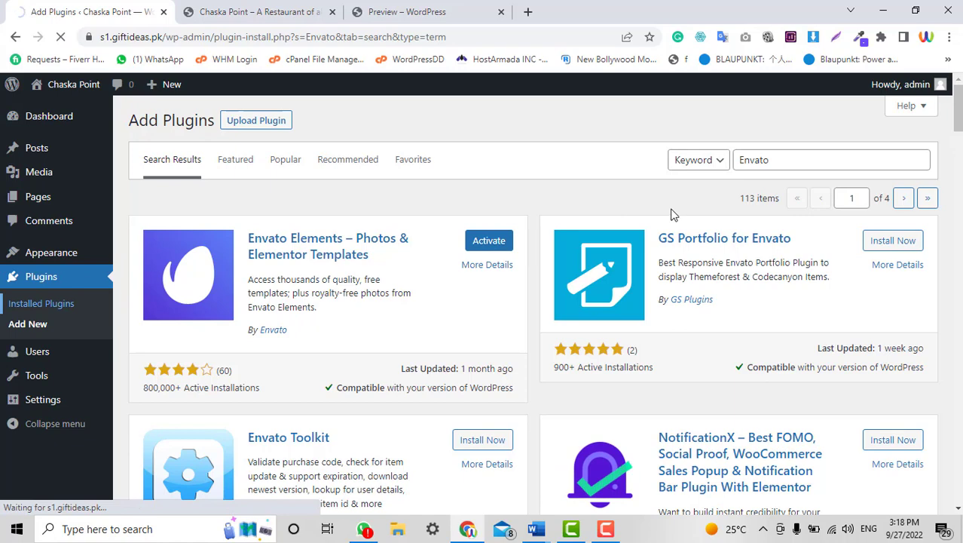
scroll(298, 330, down, 2)
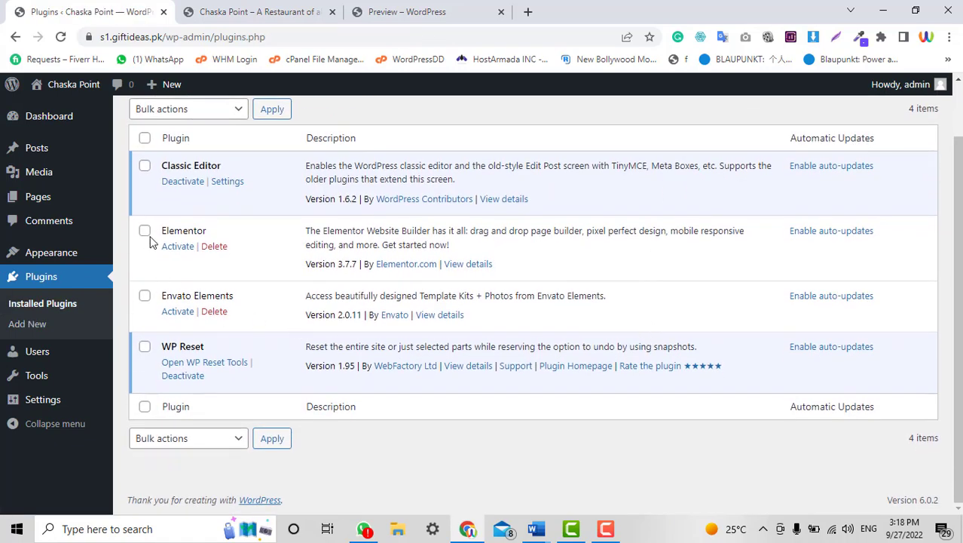
Bulk-activate the ticked Elementor and Envato Elements plugins.
scroll(196, 289, up, 2)
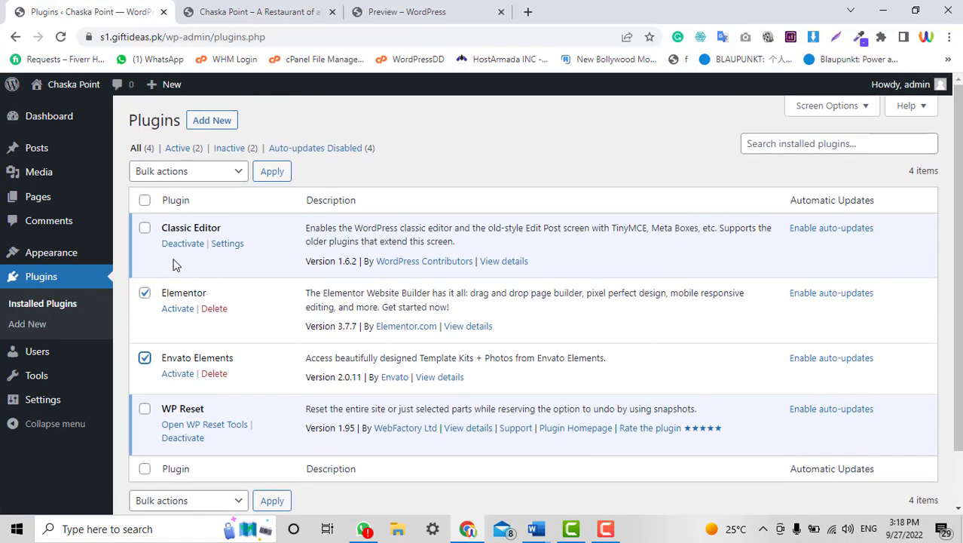
click(181, 171)
click(170, 203)
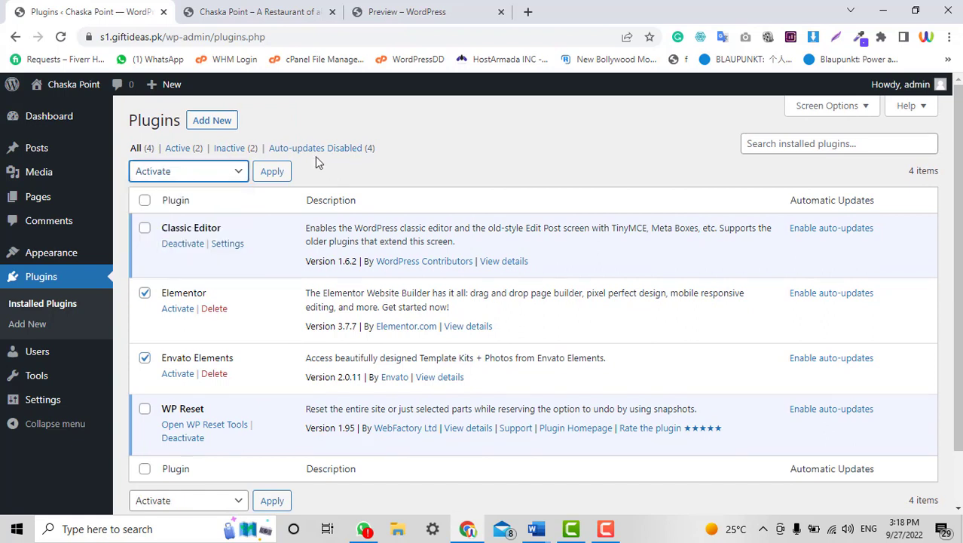
click(272, 171)
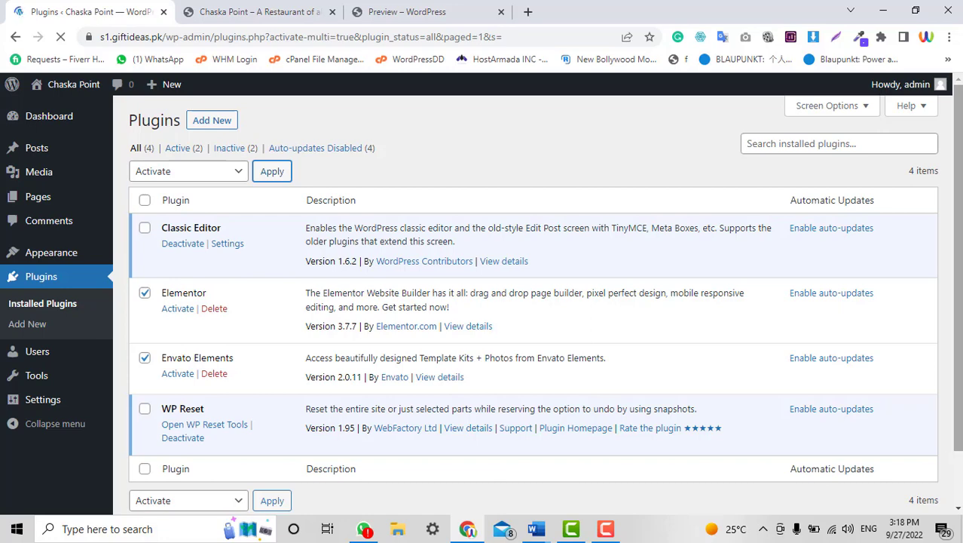
Open the live site in a new tab and close the outdated site tab.
scroll(896, 234, down, 2)
scroll(53, 110, up, 2)
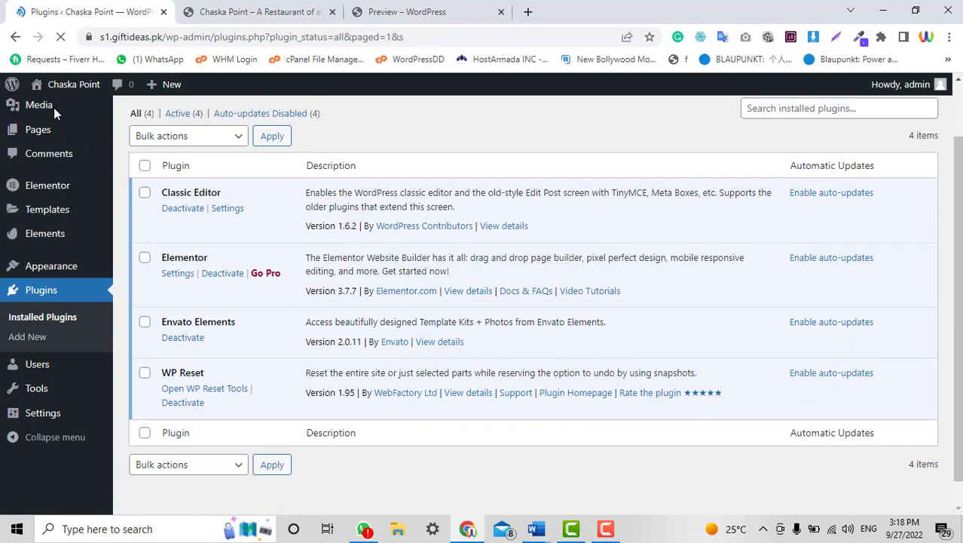
mouse_move(60, 87)
right_click(64, 111)
click(103, 124)
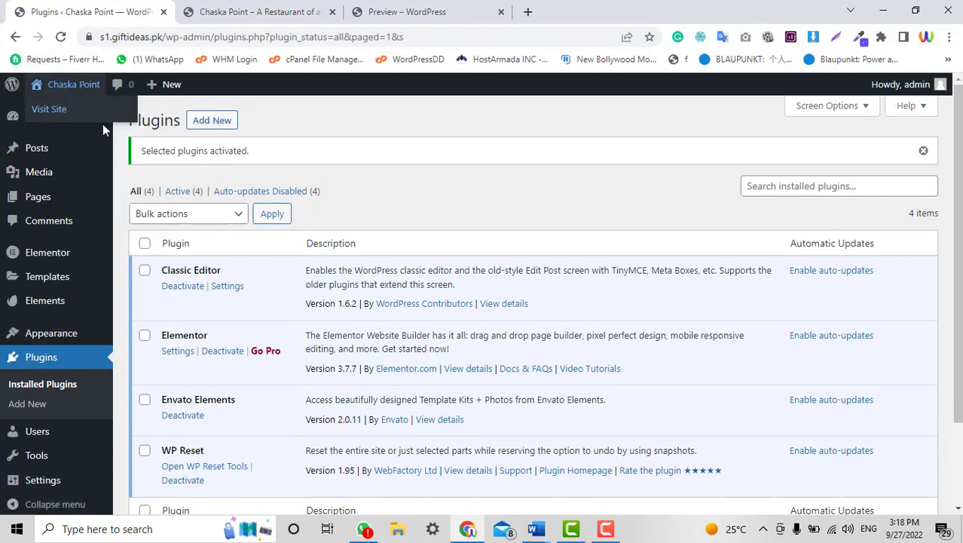
click(453, 11)
click(501, 11)
click(223, 6)
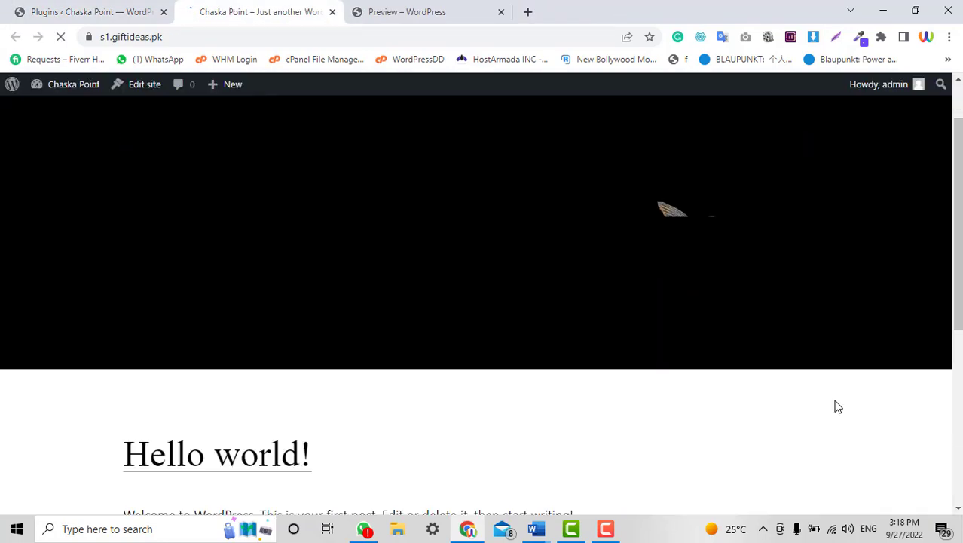
Check the reloaded front page, glance at the BBQ preview, and return to Installed Plugins.
scroll(837, 377, down, 5)
scroll(834, 357, up, 5)
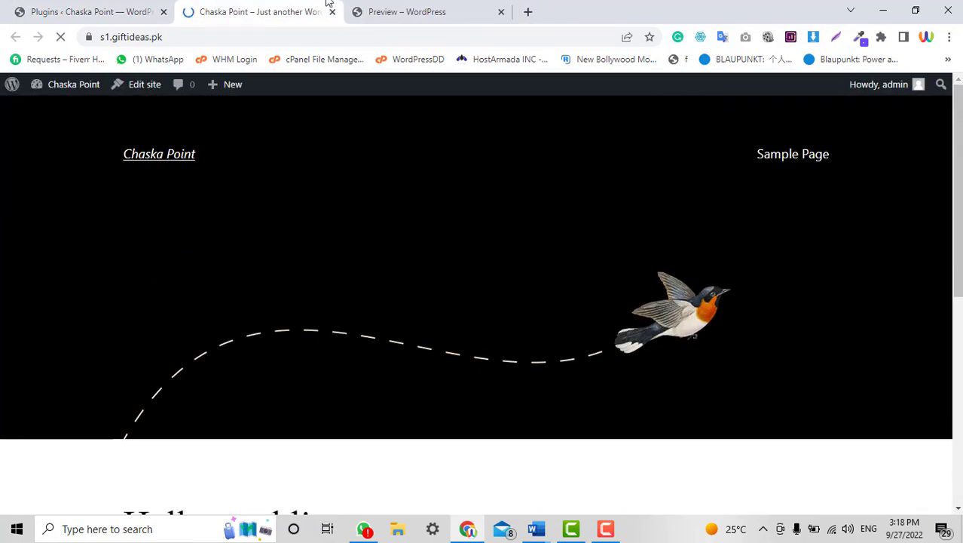
click(88, 6)
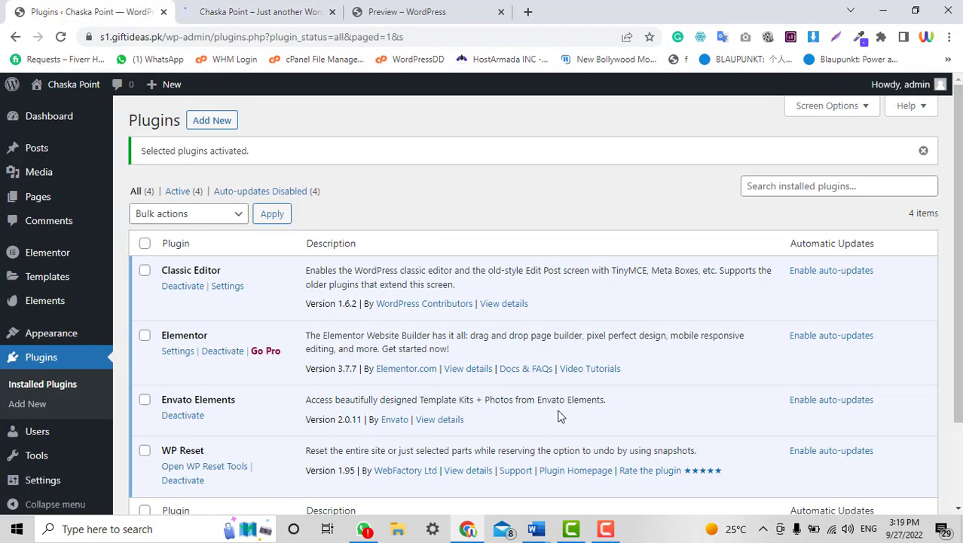
scroll(559, 416, down, 3)
scroll(560, 414, up, 3)
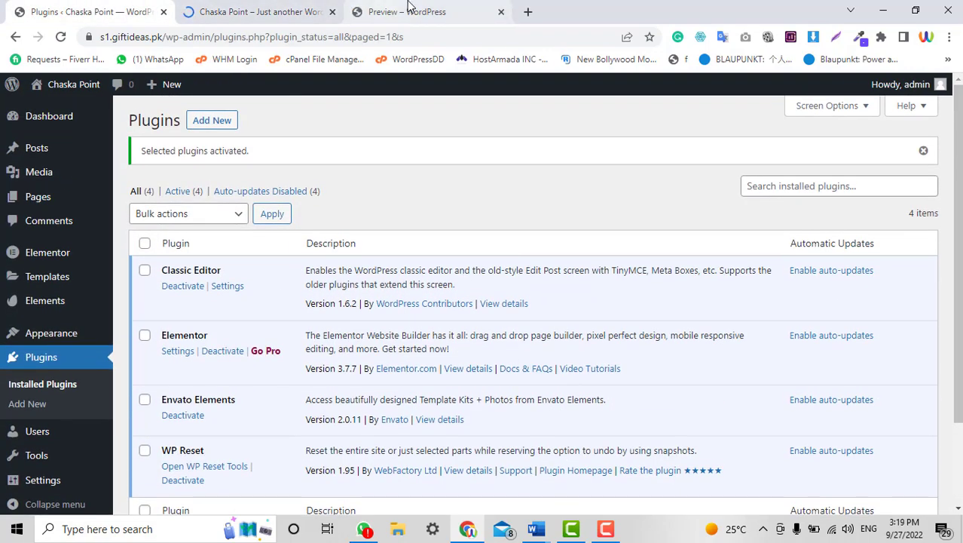
click(407, 11)
scroll(905, 275, up, 5)
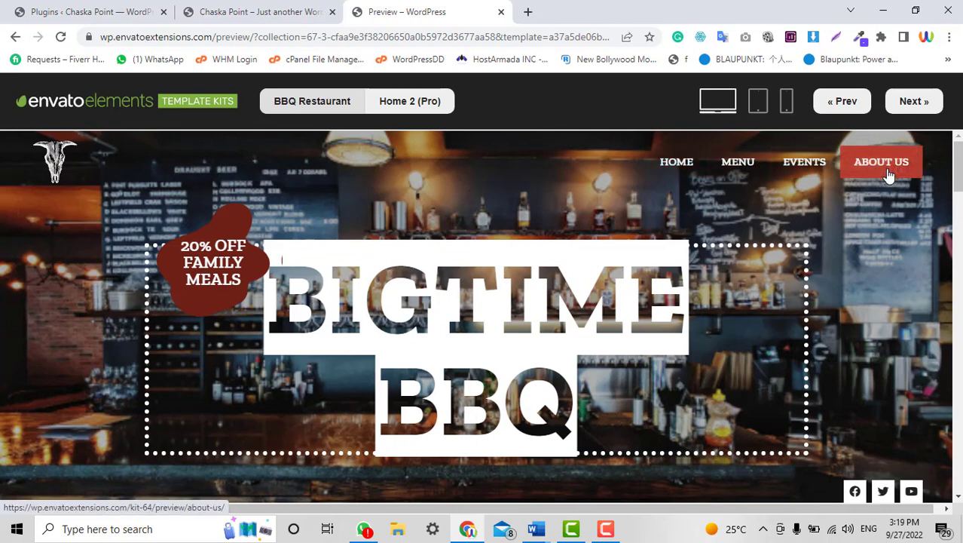
click(109, 9)
Compare the live Chaska Point site against the BBQ template preview once more.
scroll(505, 355, down, 2)
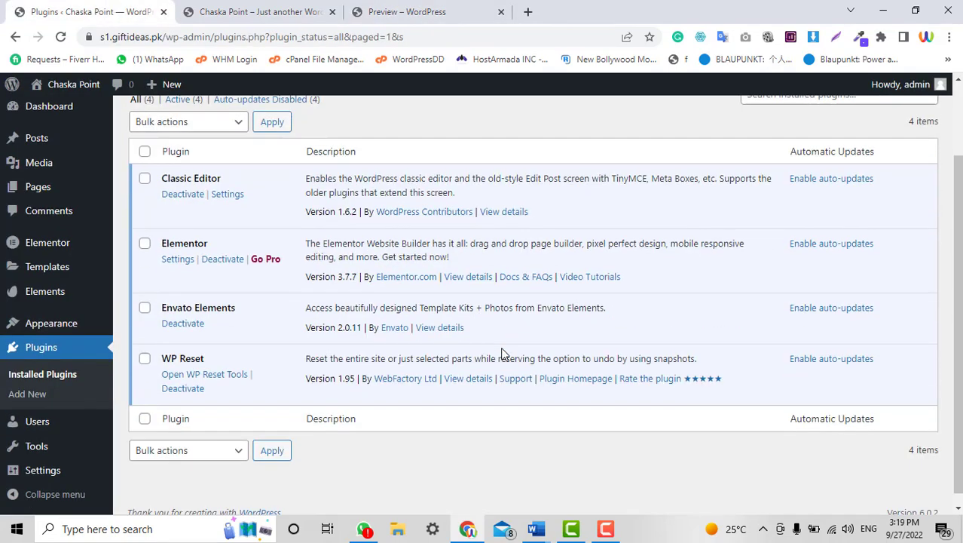
mouse_move(18, 279)
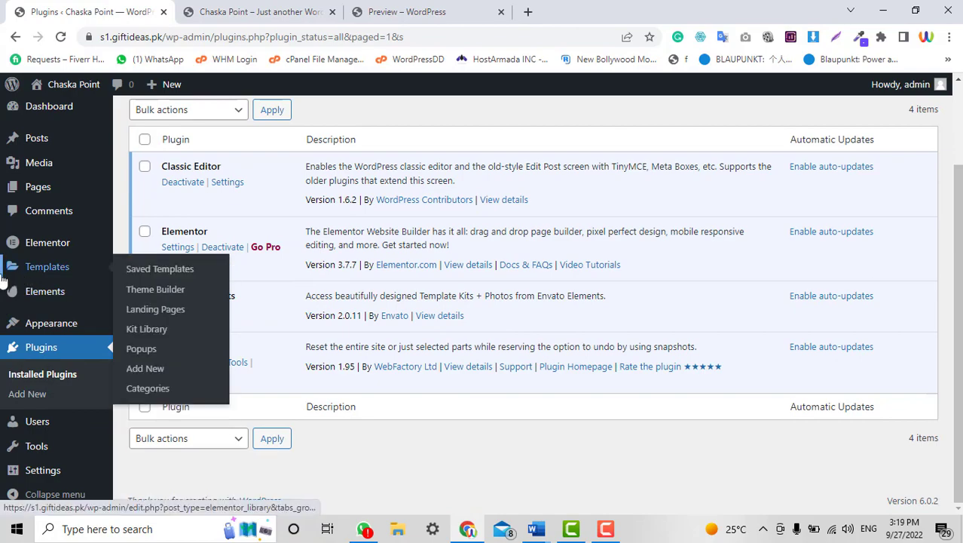
click(302, 9)
click(412, 15)
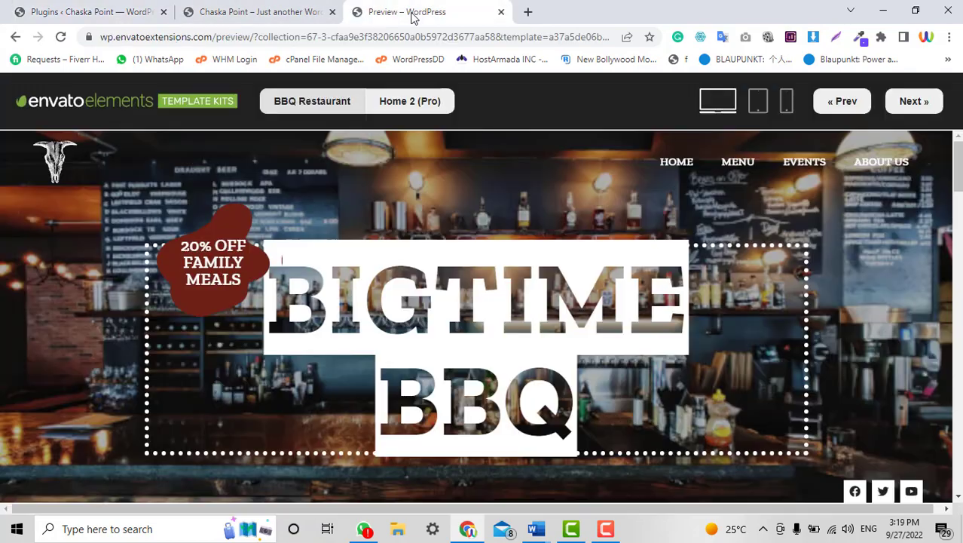
scroll(743, 324, down, 15)
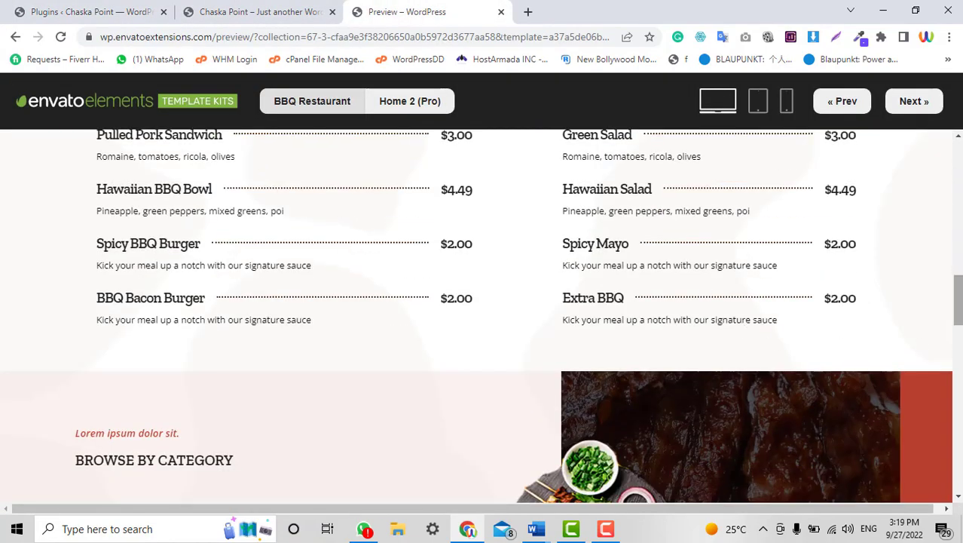
scroll(363, 360, down, 15)
scroll(364, 360, up, 20)
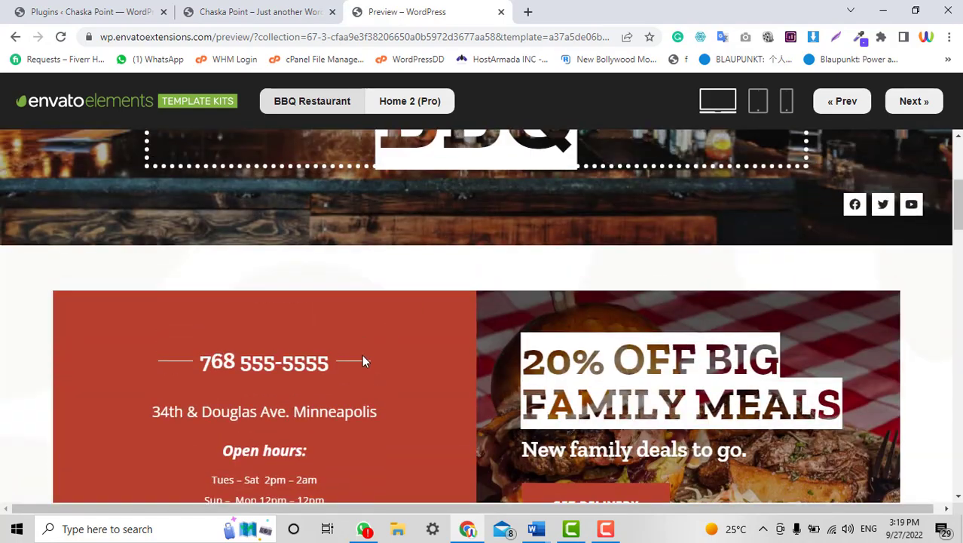
scroll(362, 357, down, 4)
scroll(364, 361, up, 8)
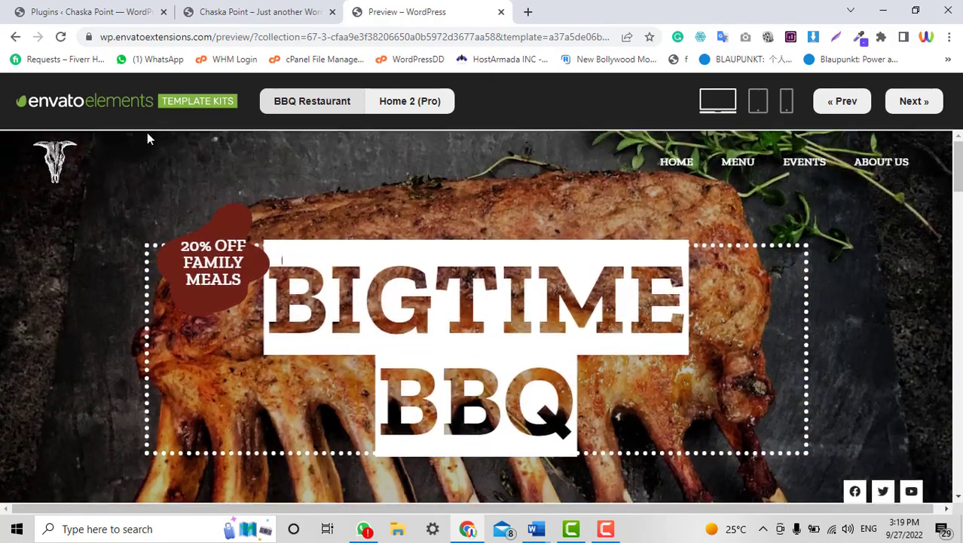
Return to Installed Plugins, all four active, and show the Elements submenu.
click(98, 9)
click(421, 9)
scroll(660, 302, down, 4)
click(79, 9)
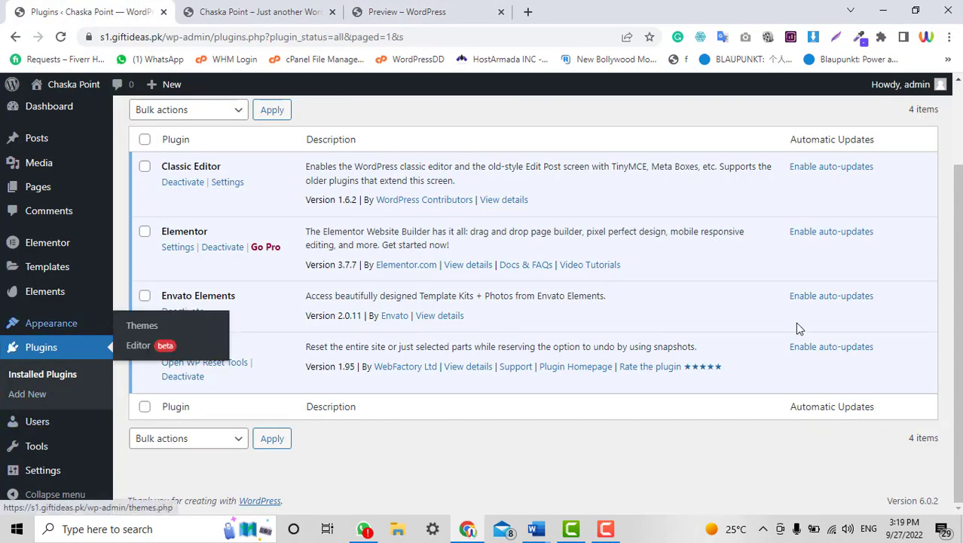
mouse_move(35, 296)
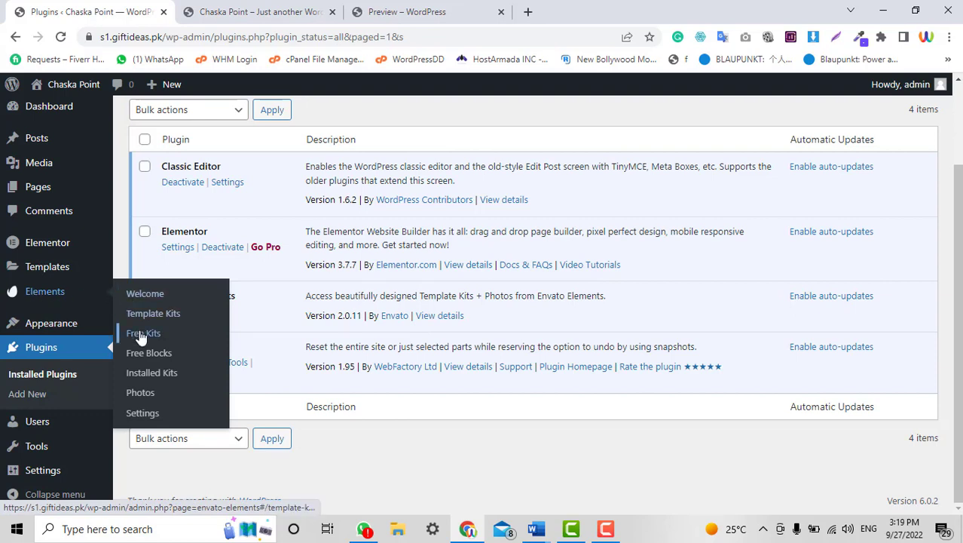
Open Envato Elements Free Kits and browse the available template kits.
click(170, 339)
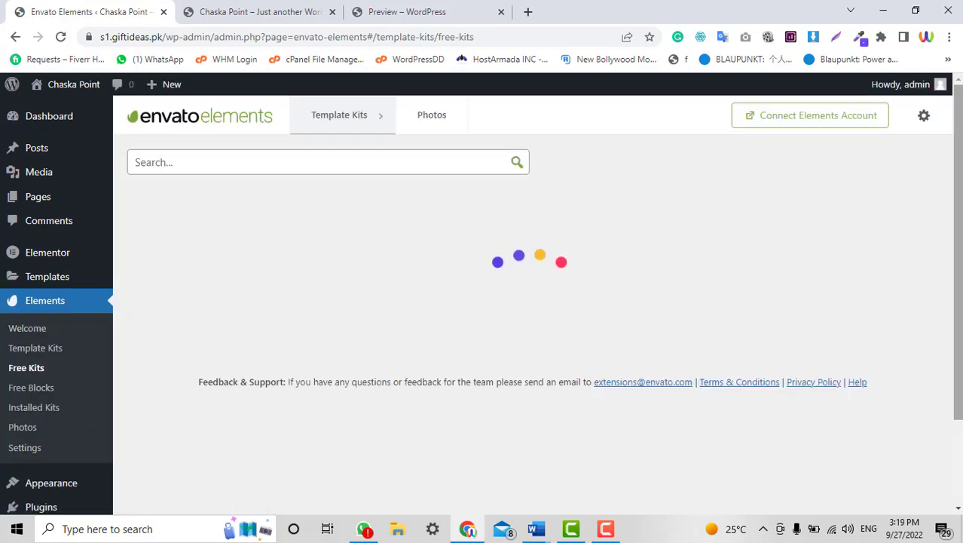
scroll(877, 272, down, 13)
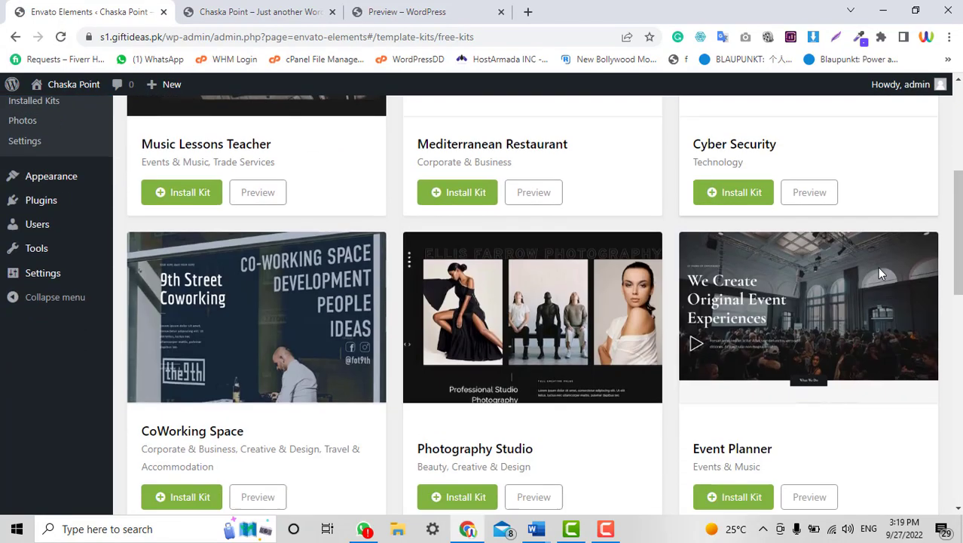
scroll(878, 273, down, 2)
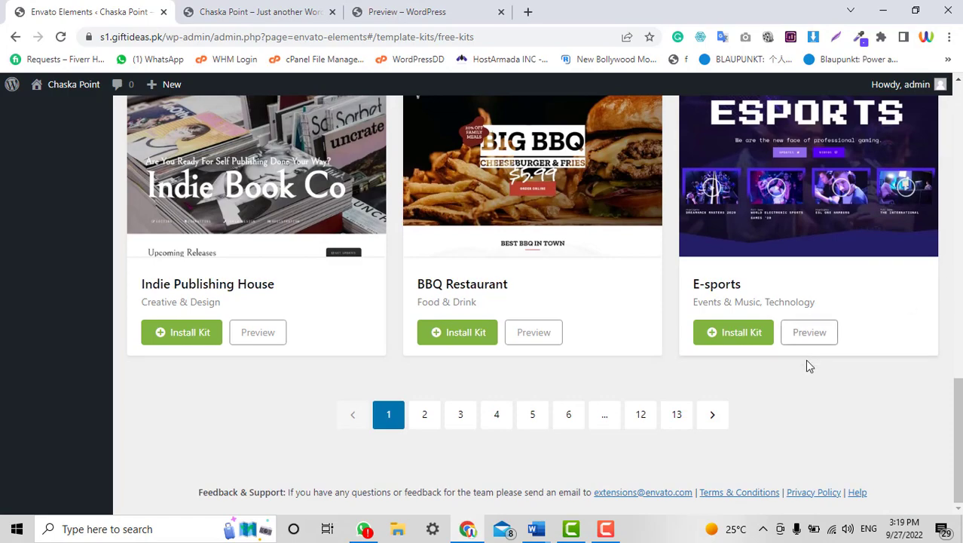
scroll(805, 359, up, 4)
scroll(762, 399, down, 3)
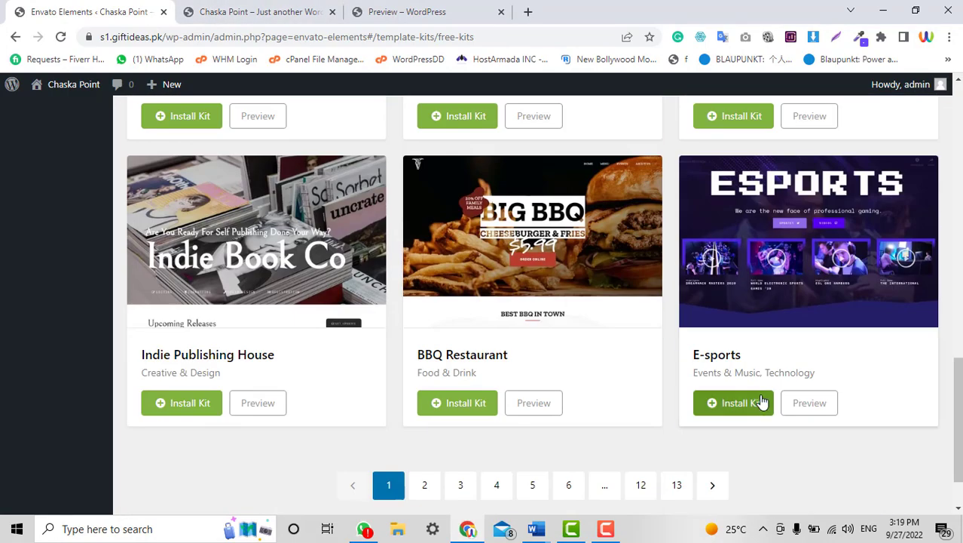
scroll(761, 402, up, 14)
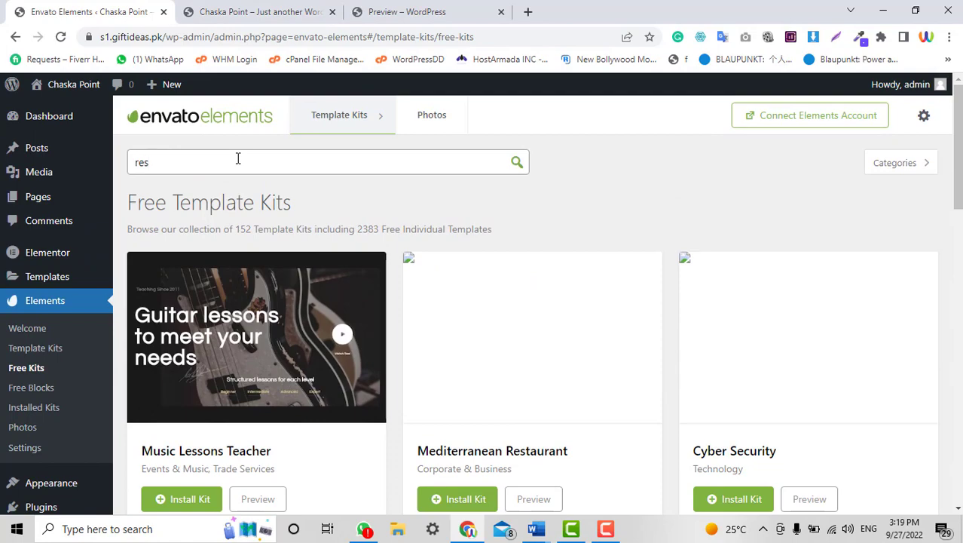
scroll(774, 377, down, 14)
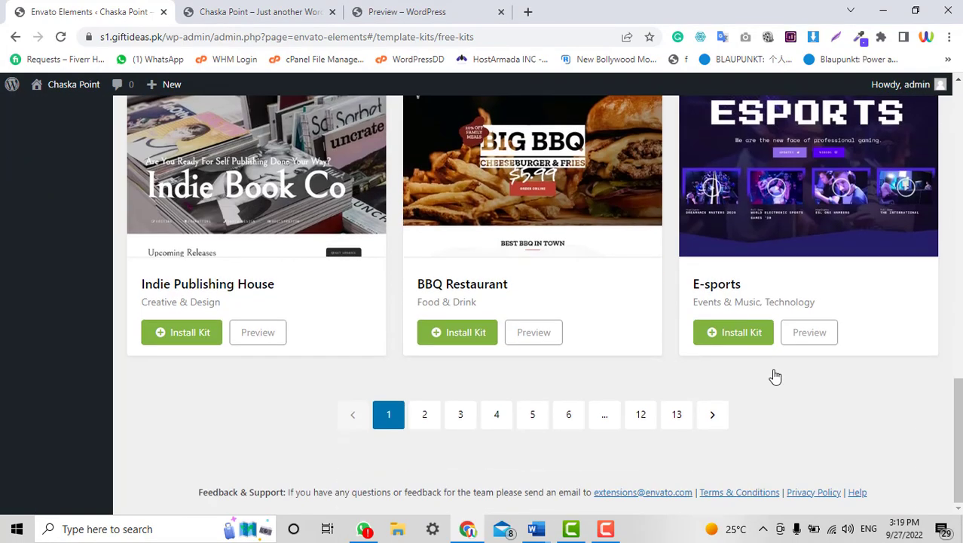
scroll(776, 376, up, 14)
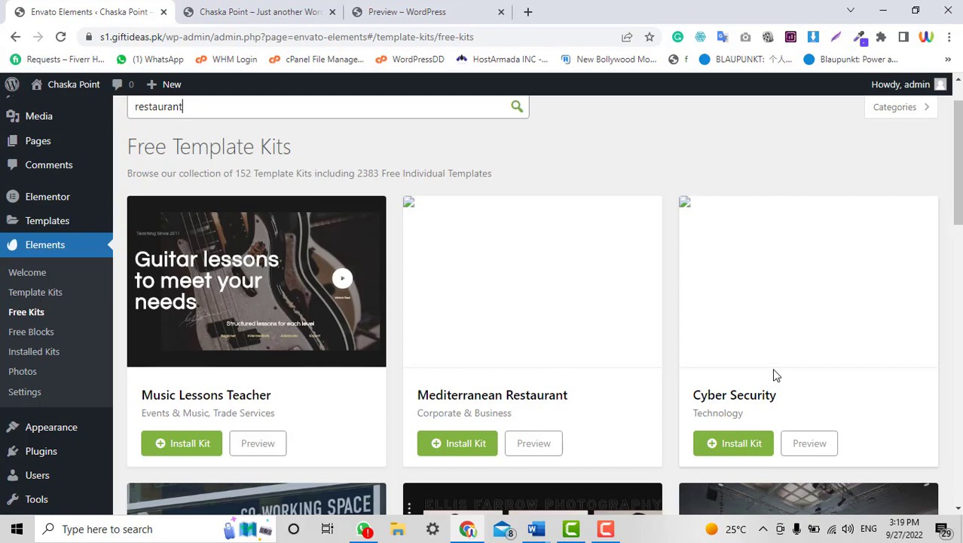
Search the free kits for 'restaurant' and browse the 10 matching kits.
key(Return)
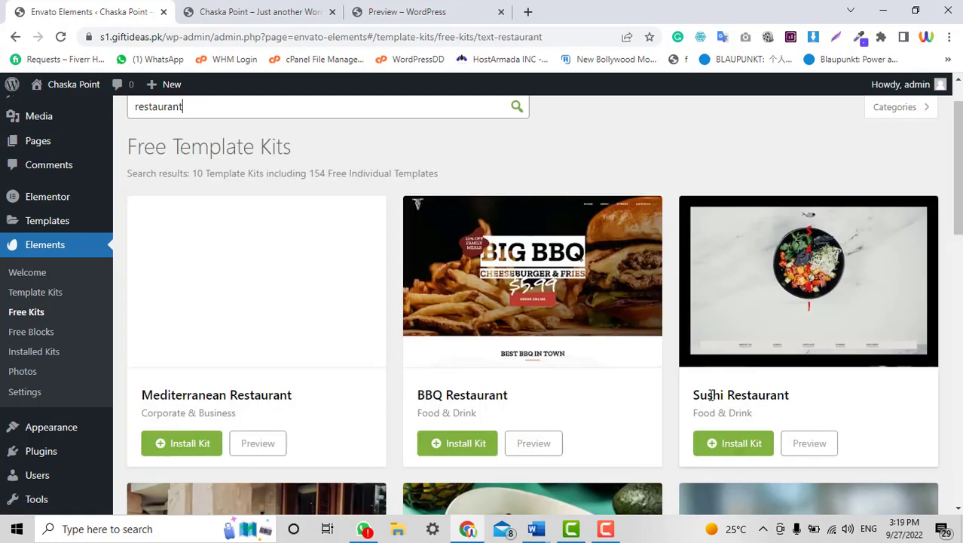
scroll(711, 394, down, 2)
scroll(907, 323, down, 4)
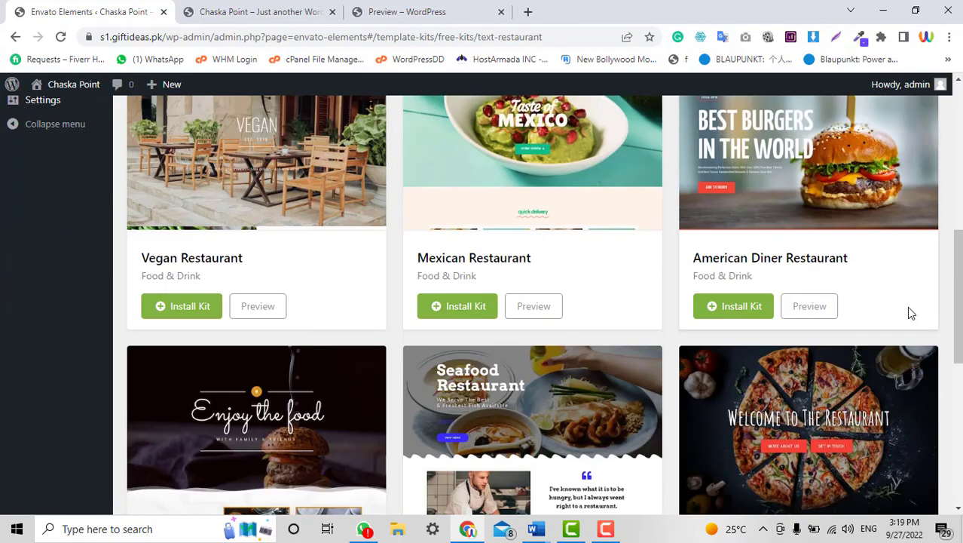
scroll(907, 312, down, 3)
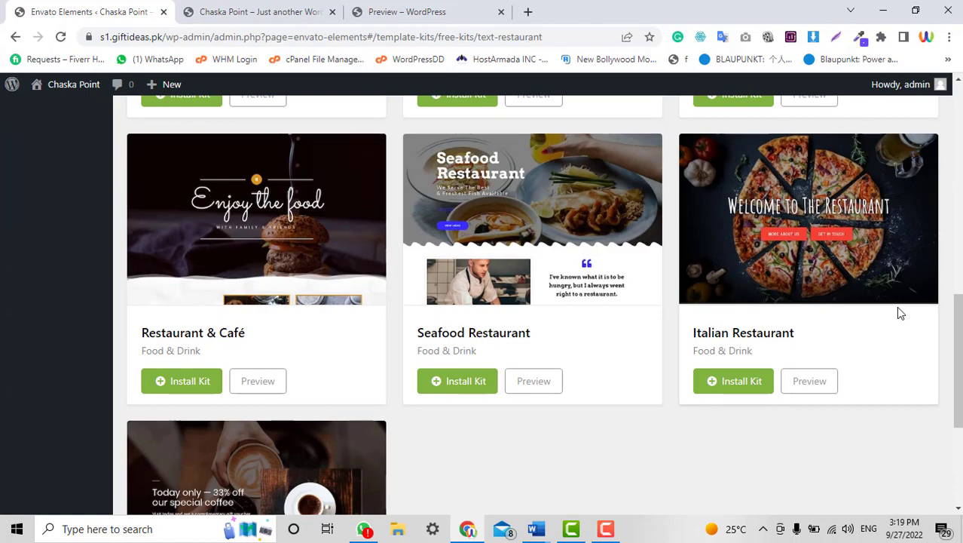
scroll(896, 306, down, 2)
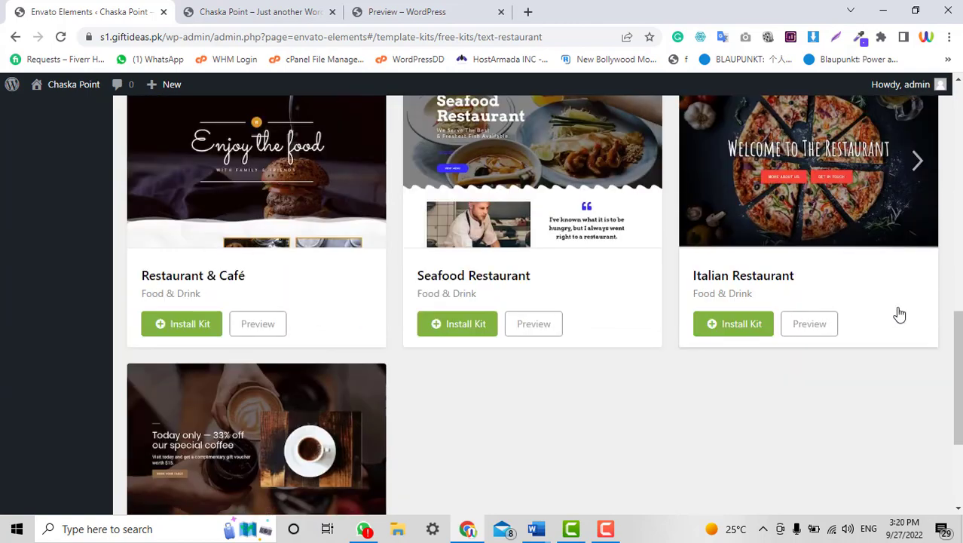
scroll(896, 307, down, 2)
scroll(894, 309, up, 5)
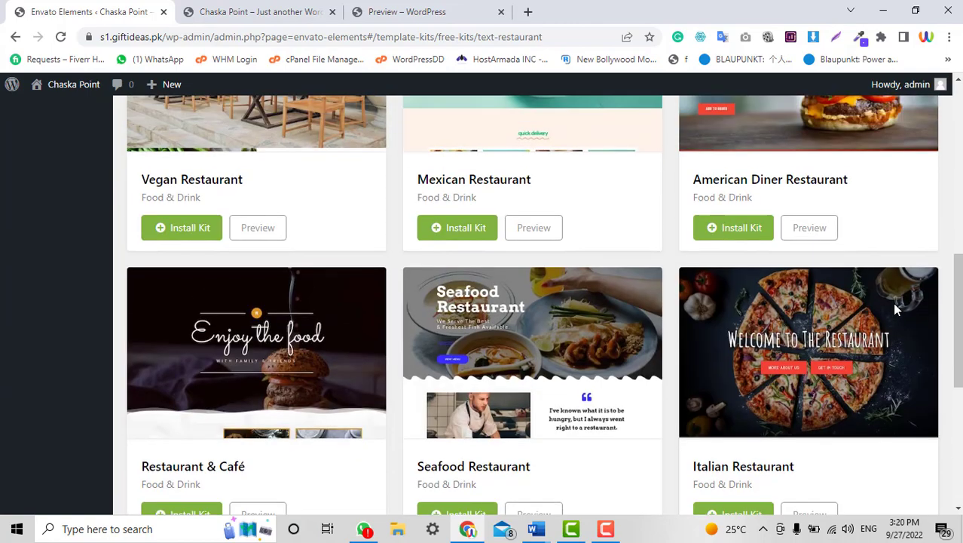
scroll(896, 309, up, 7)
scroll(893, 303, down, 3)
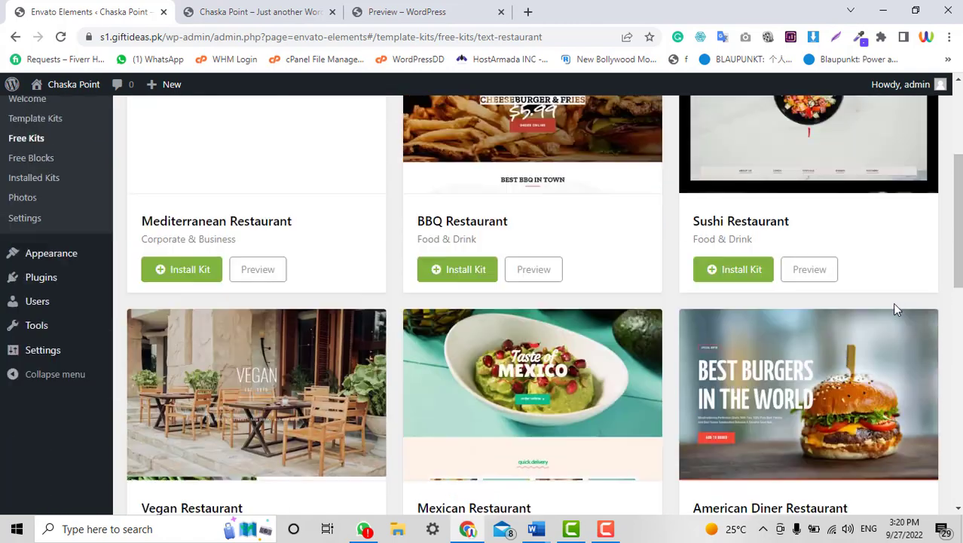
scroll(834, 305, up, 2)
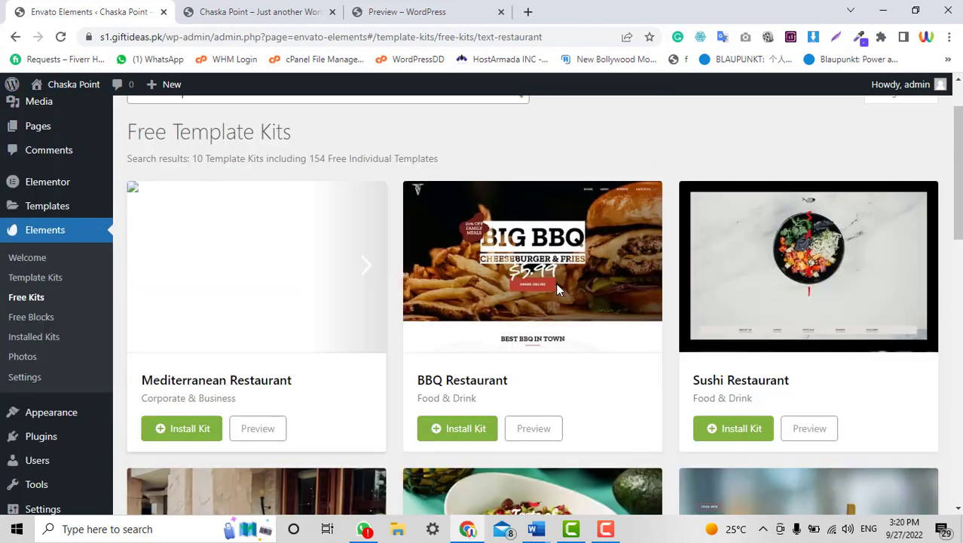
Install the BBQ Restaurant kit and view its Home 1, Home 2 and Home 3 templates.
click(448, 436)
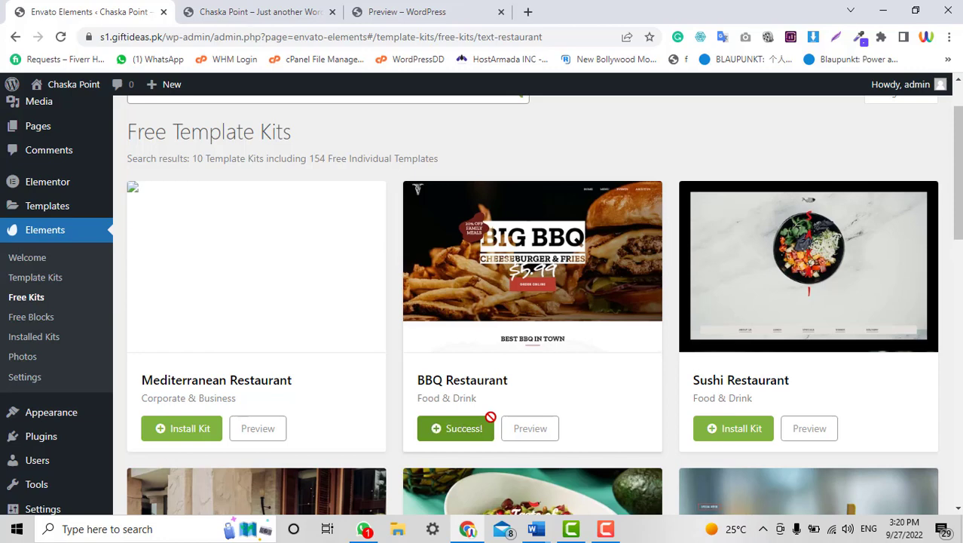
scroll(560, 297, down, 1)
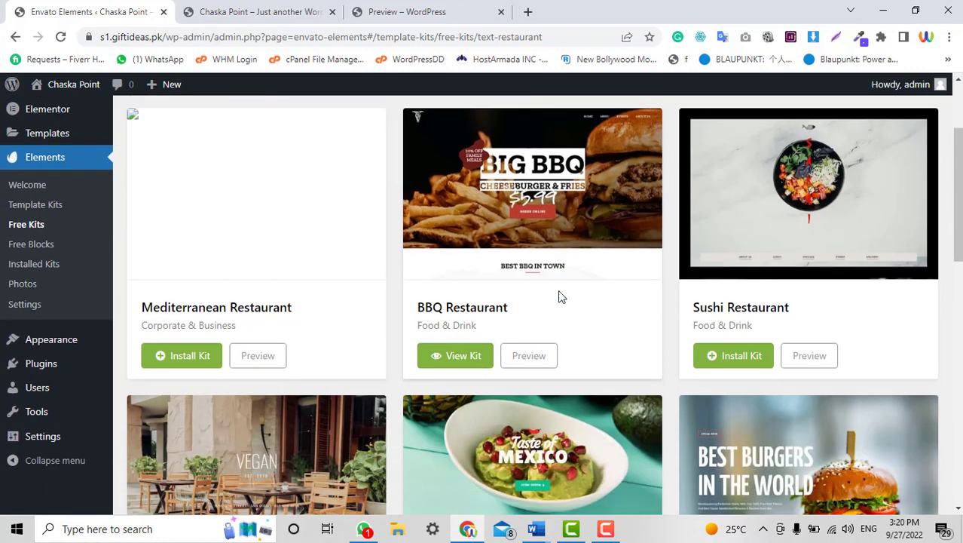
scroll(559, 296, down, 1)
scroll(750, 167, up, 1)
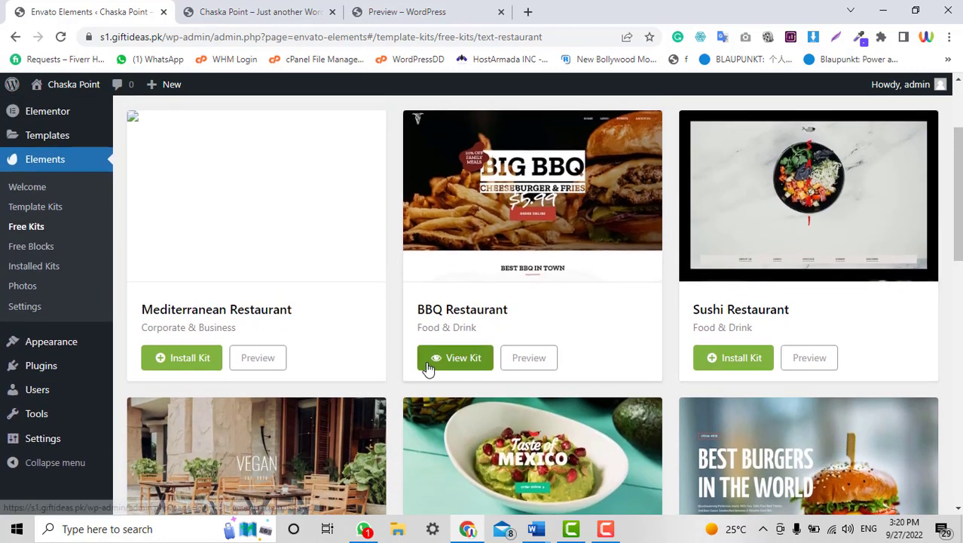
click(457, 362)
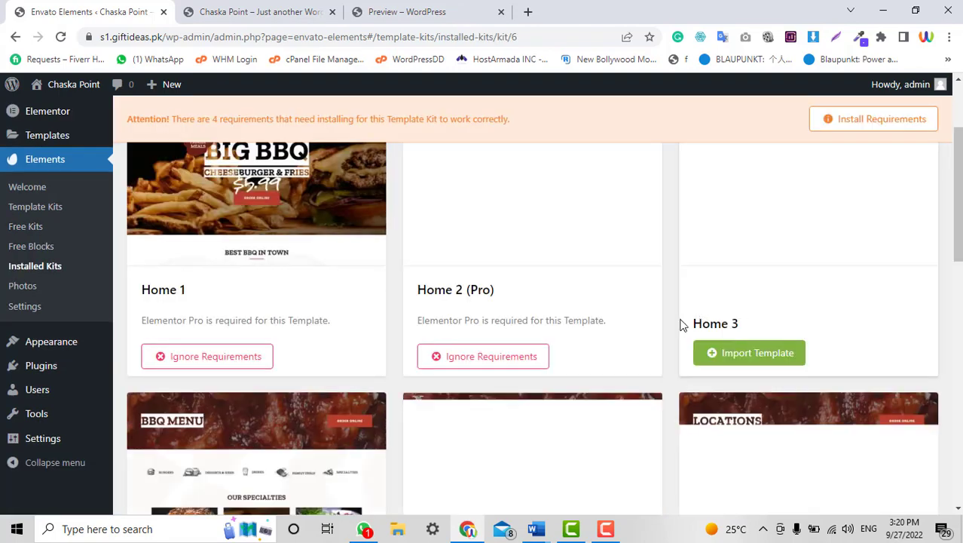
scroll(328, 329, up, 2)
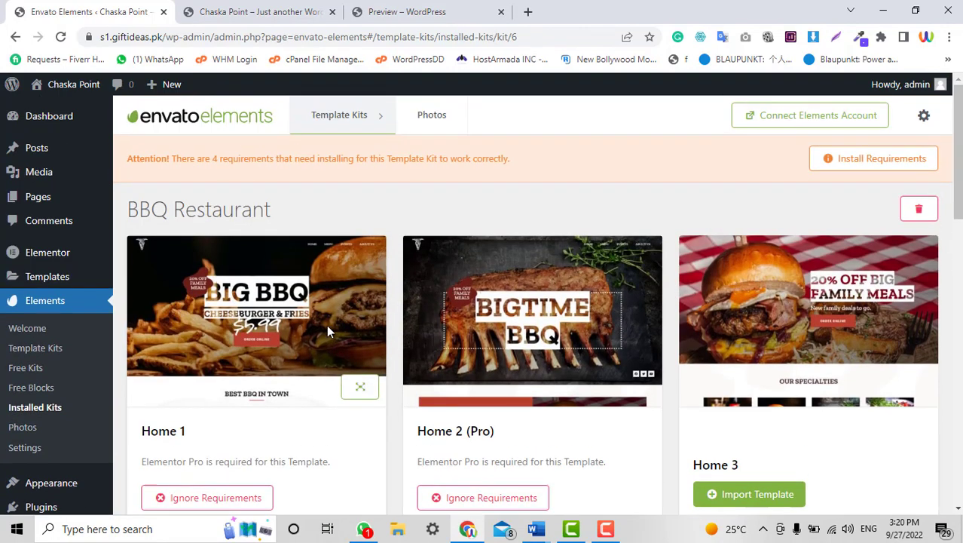
Install the BBQ kit's missing requirements (colour schemes, typography, custom CSS), then close the dialog.
click(879, 167)
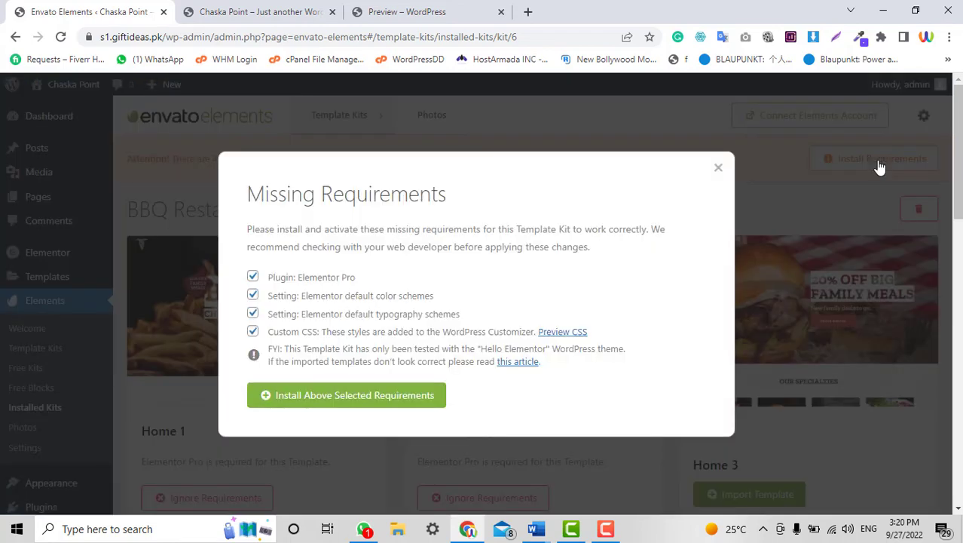
click(318, 402)
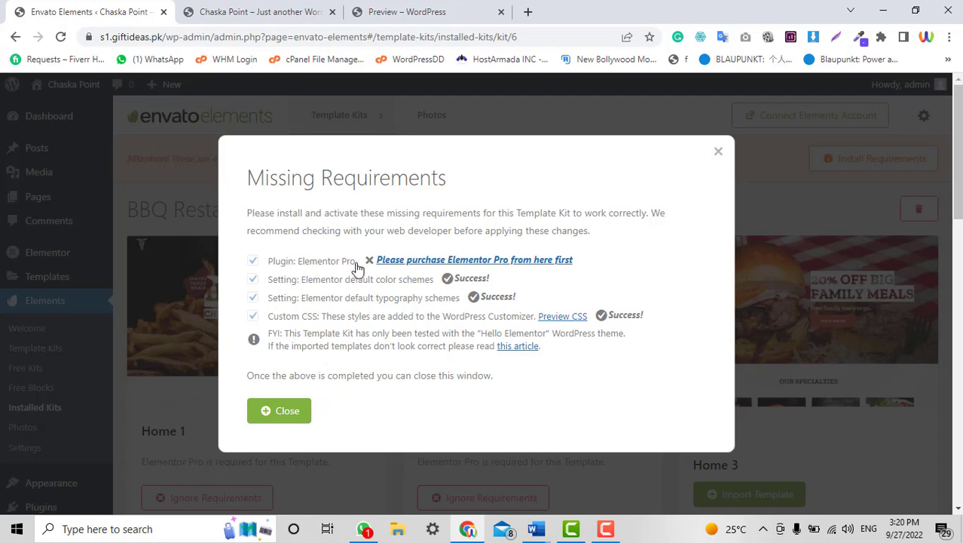
click(717, 154)
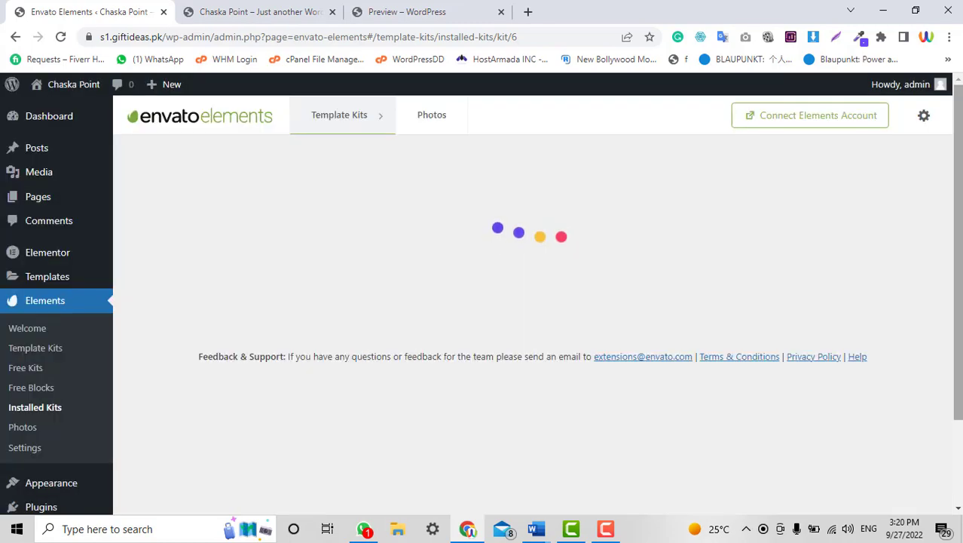
Open the Add New plugin page in a new browser tab.
scroll(716, 158, down, 2)
scroll(365, 366, up, 2)
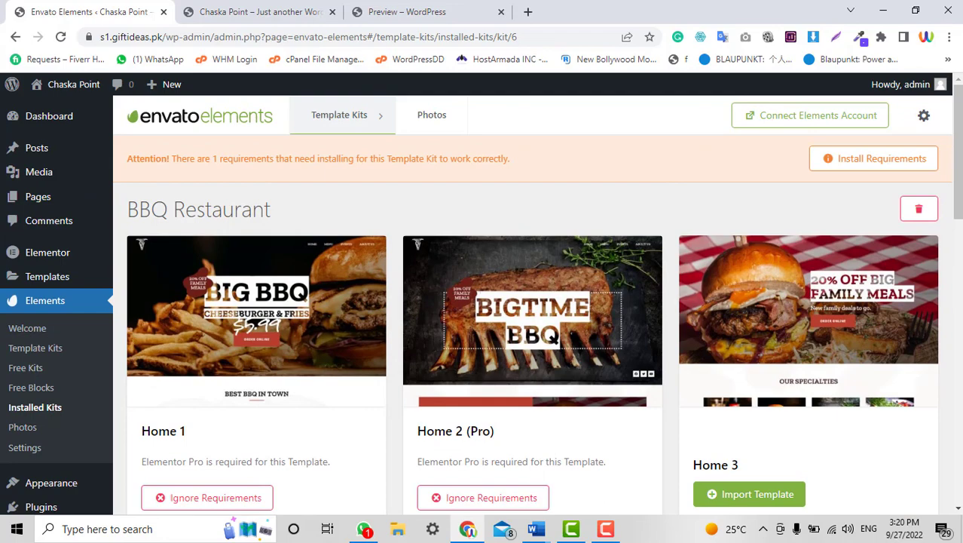
scroll(436, 148, down, 3)
scroll(436, 148, up, 3)
scroll(3, 396, down, 2)
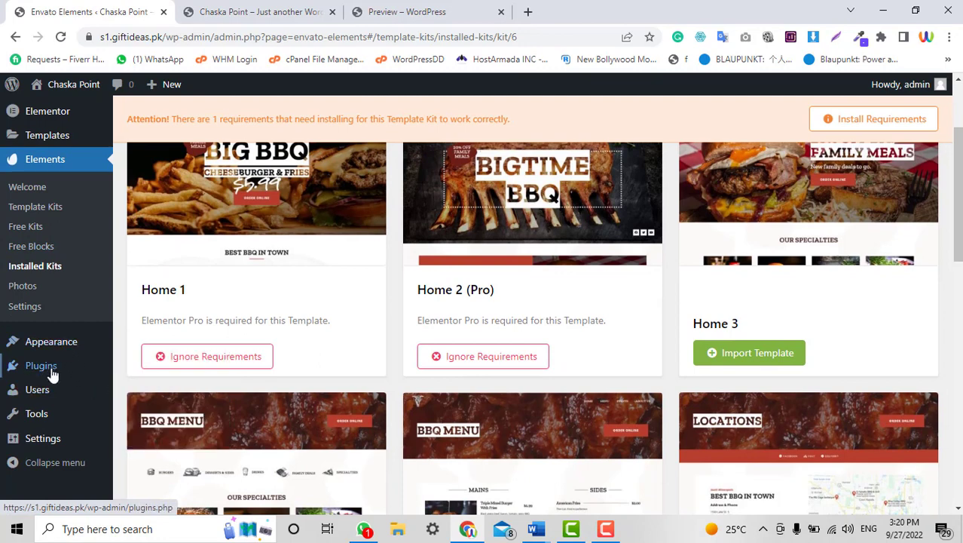
mouse_move(50, 369)
right_click(130, 383)
click(219, 244)
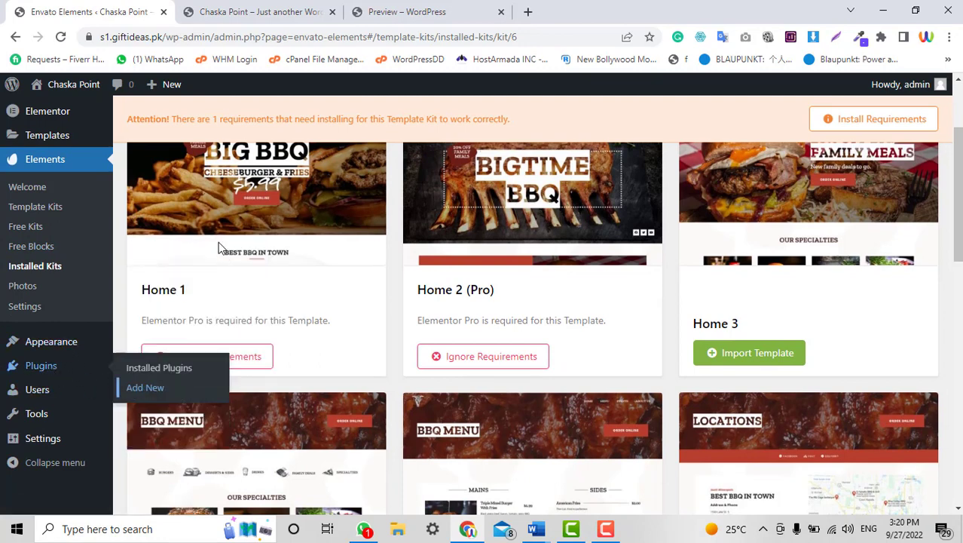
click(257, 8)
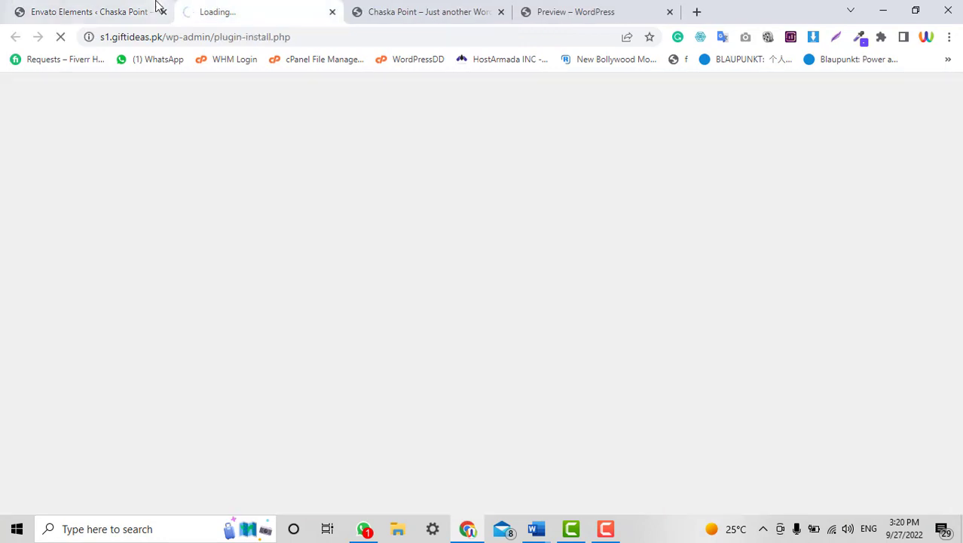
Show the Upload Plugin zip form on the Add Plugins page.
click(87, 12)
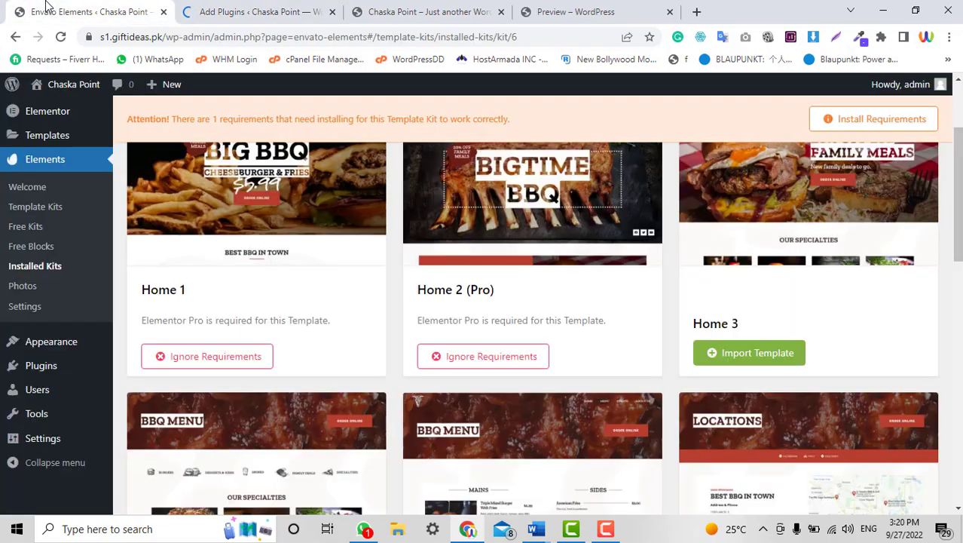
scroll(528, 328, up, 2)
click(256, 6)
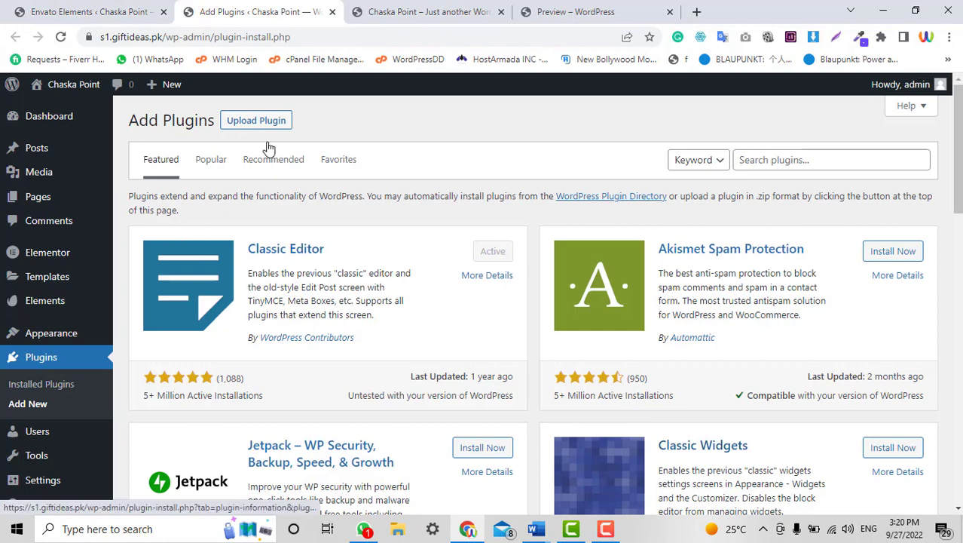
click(270, 121)
Choose elementor-pro.zip from the elementor-pro_v3.7.5_package folder as the upload file.
click(461, 249)
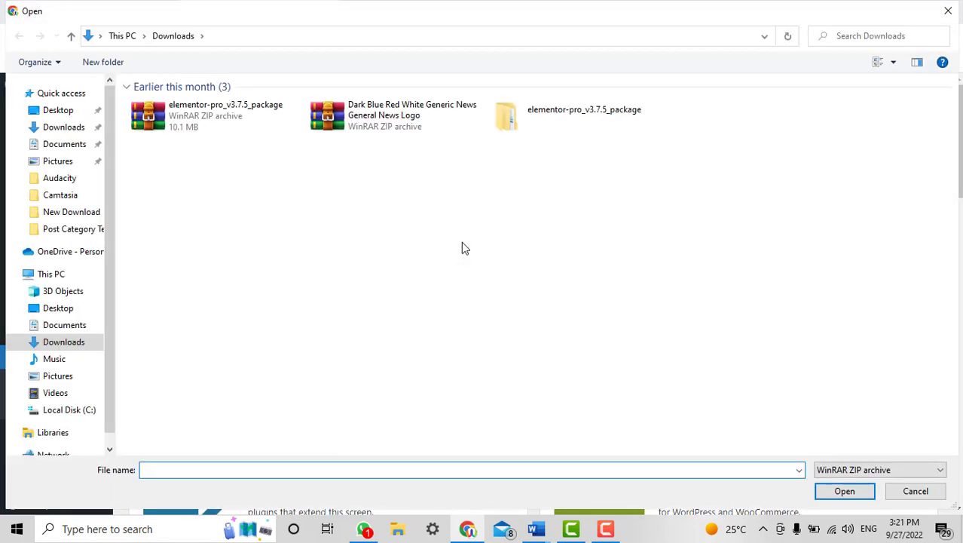
double_click(546, 125)
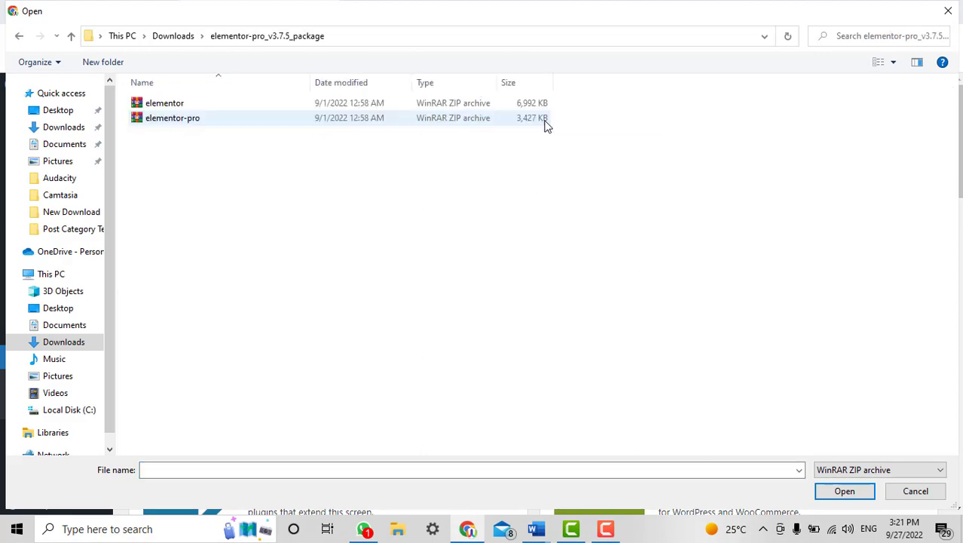
click(202, 122)
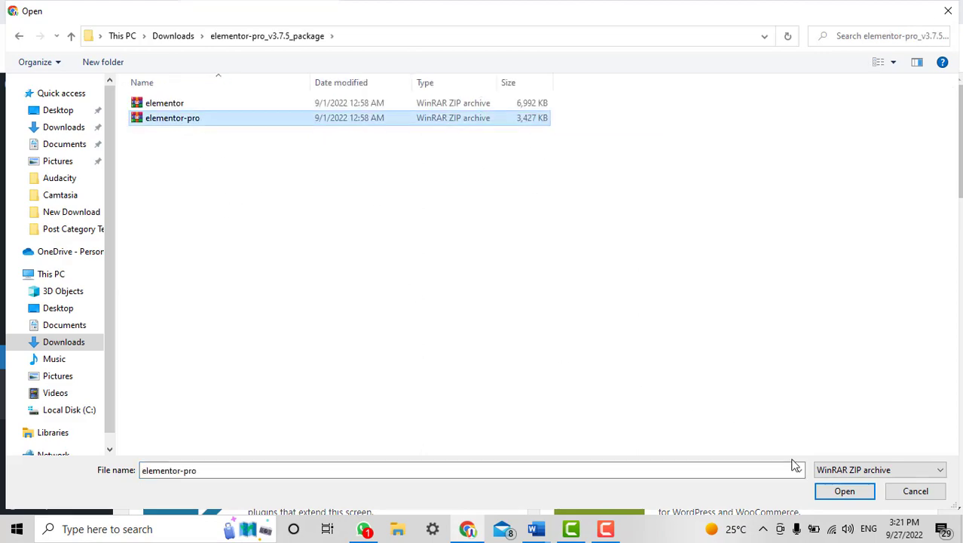
click(836, 491)
Install the uploaded Elementor Pro 3.7.5 plugin and activate it.
scroll(446, 372, down, 3)
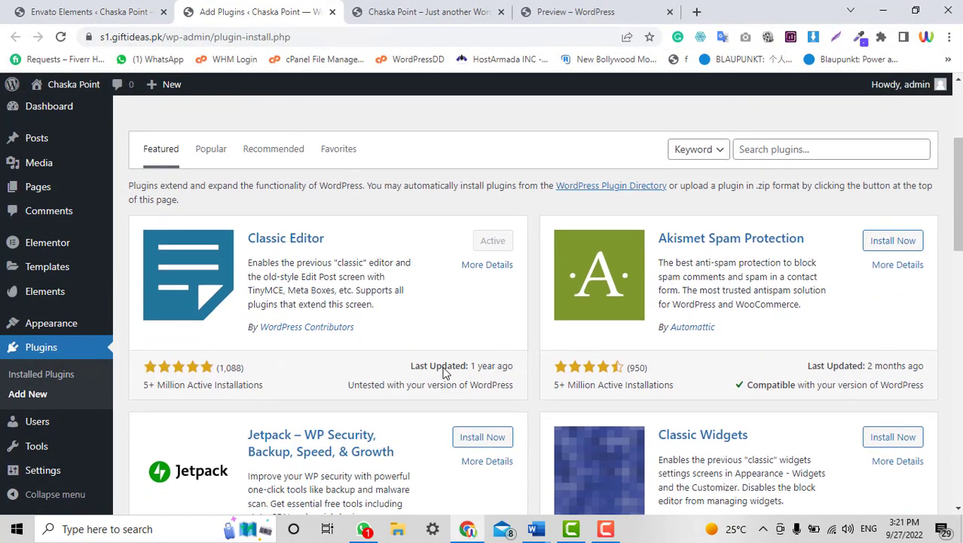
scroll(446, 371, up, 3)
click(648, 245)
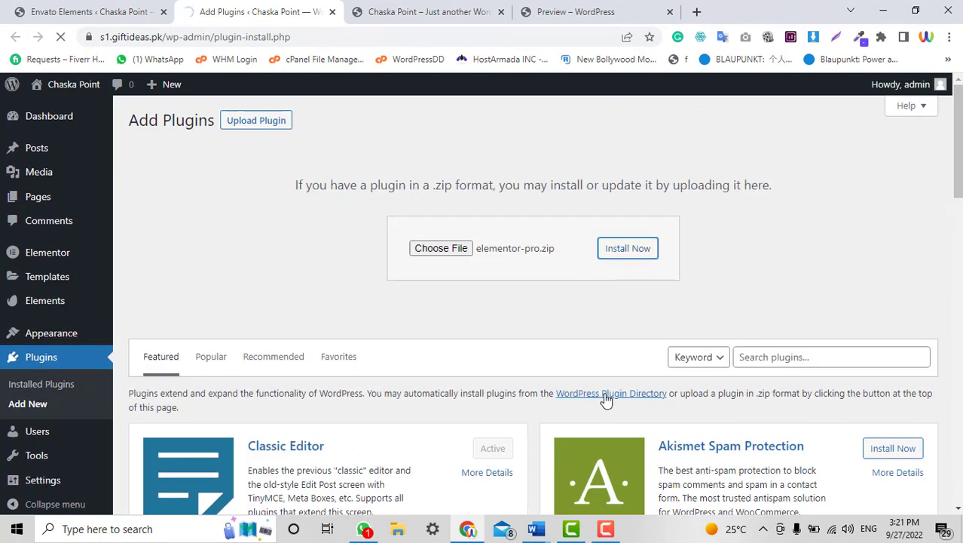
click(106, 9)
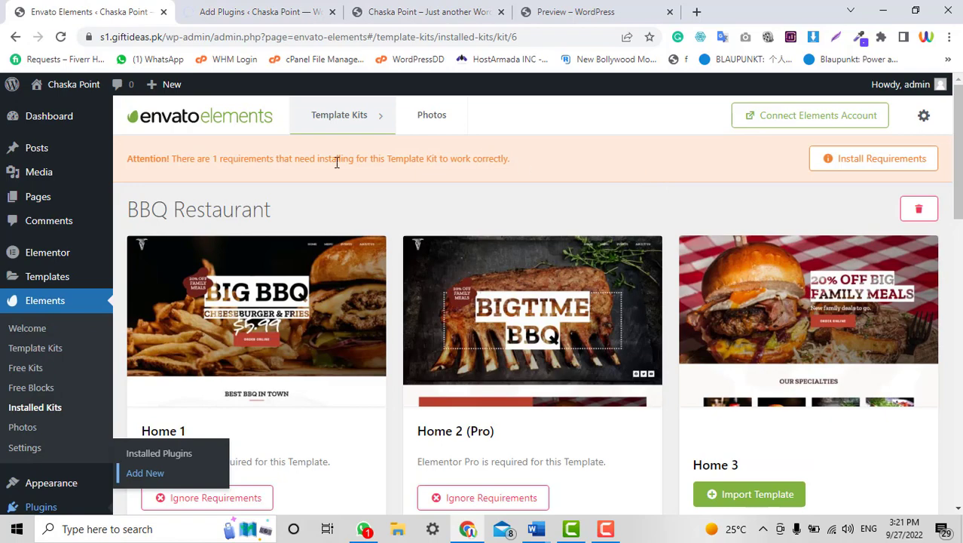
click(262, 9)
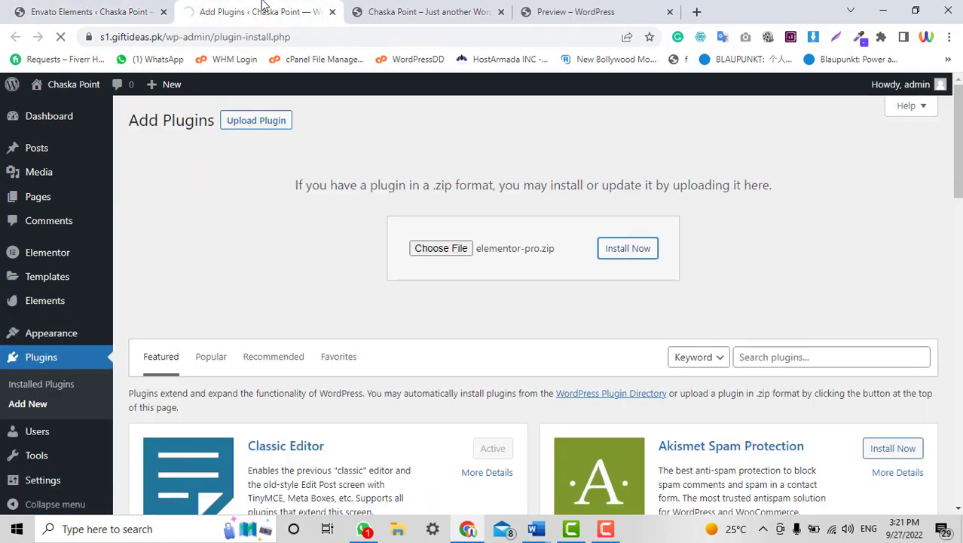
click(195, 227)
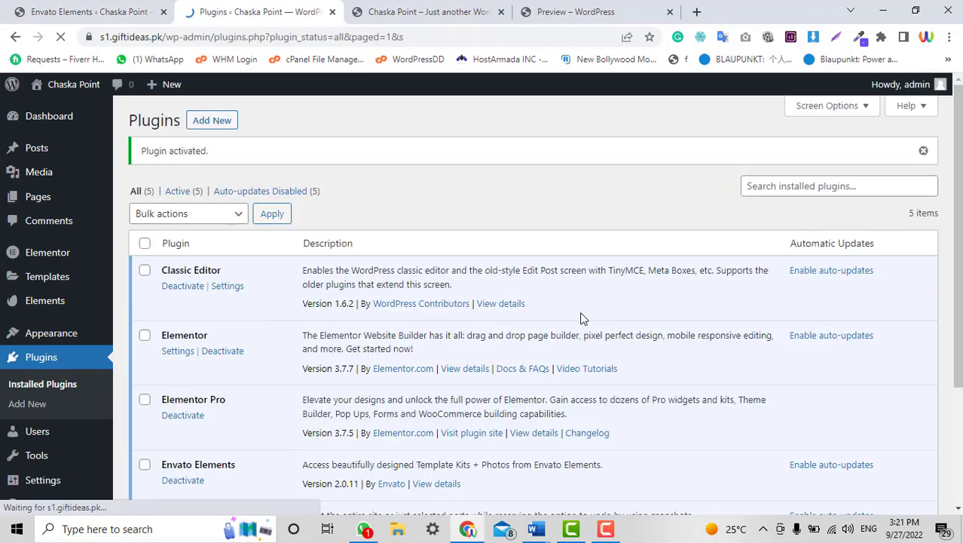
Reload the BBQ Restaurant kit page to clear the requirement warning.
click(65, 9)
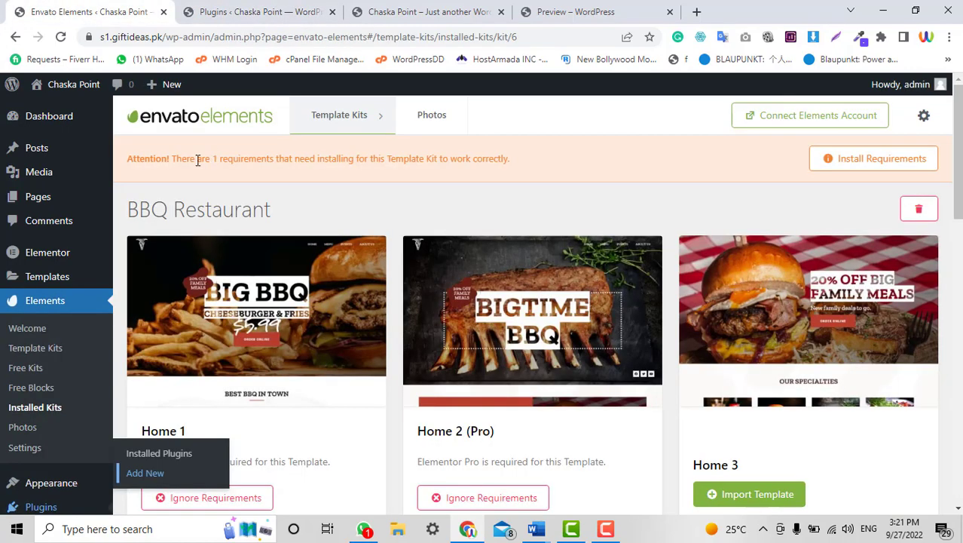
click(60, 36)
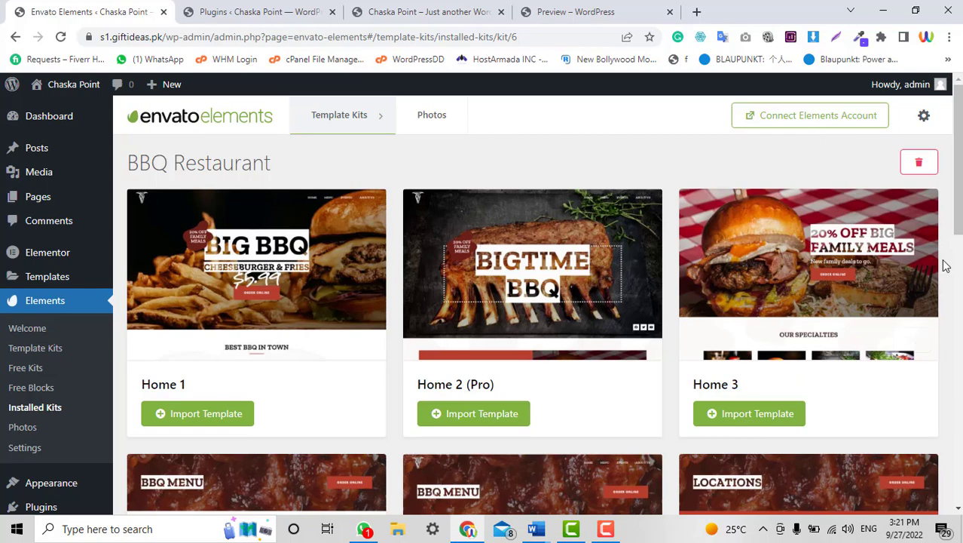
scroll(944, 265, down, 3)
scroll(464, 269, up, 2)
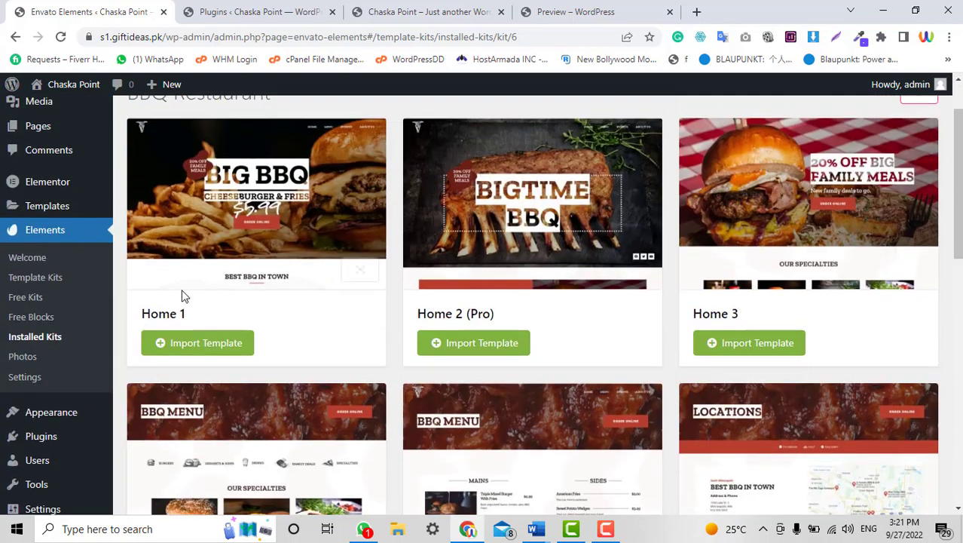
Import the Home 1, Home 2 (Pro), Home 3, Locations, Menu 2 (Pro) and Menu templates.
click(182, 342)
click(497, 348)
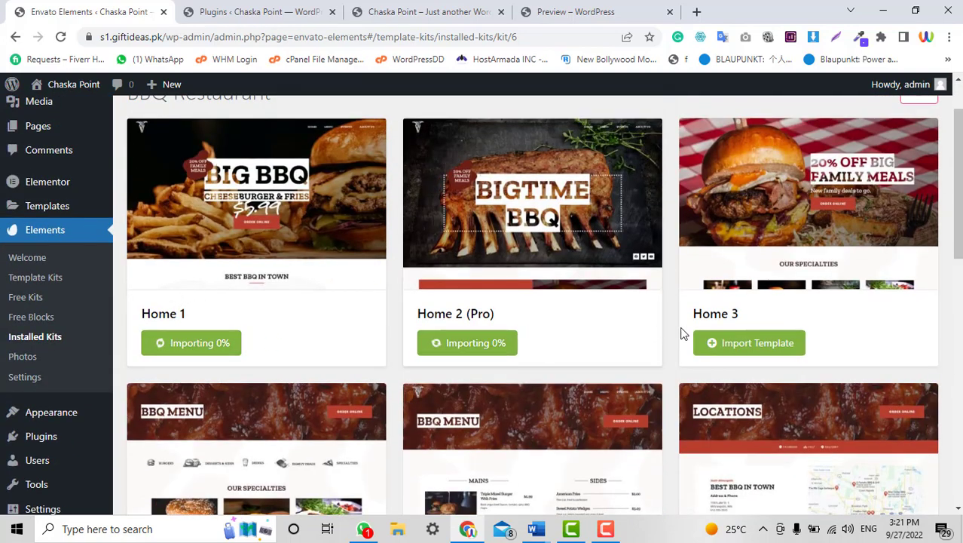
click(713, 343)
scroll(754, 339, down, 4)
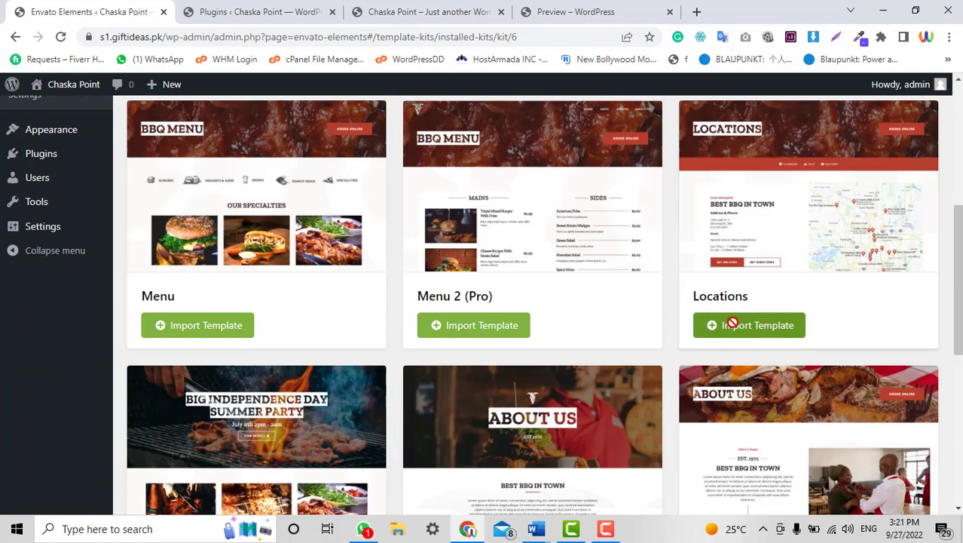
click(733, 324)
click(458, 326)
click(200, 326)
Import the Events, About Us, About Us 2 and Contact Us (Pro) templates, watching progress.
scroll(194, 320, down, 4)
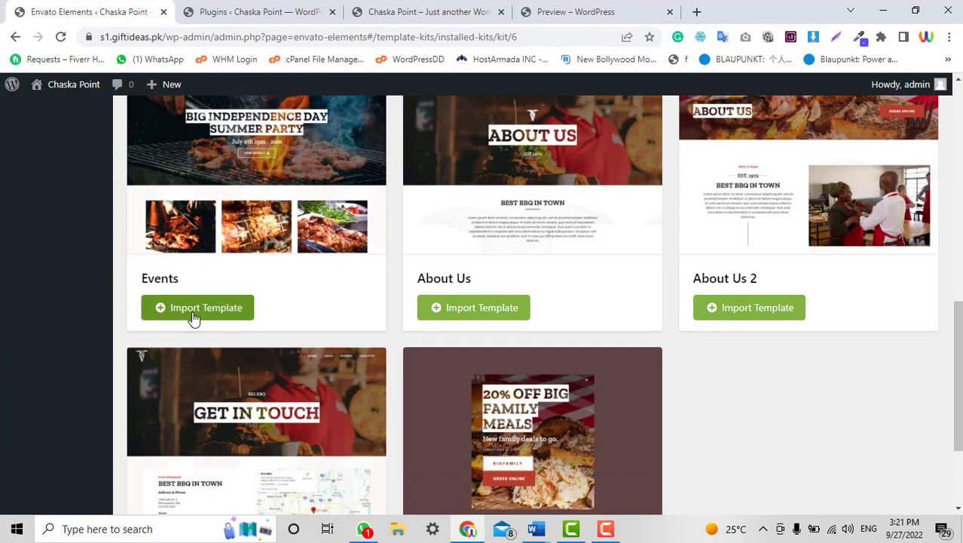
click(194, 317)
click(481, 314)
click(714, 311)
scroll(658, 338, down, 2)
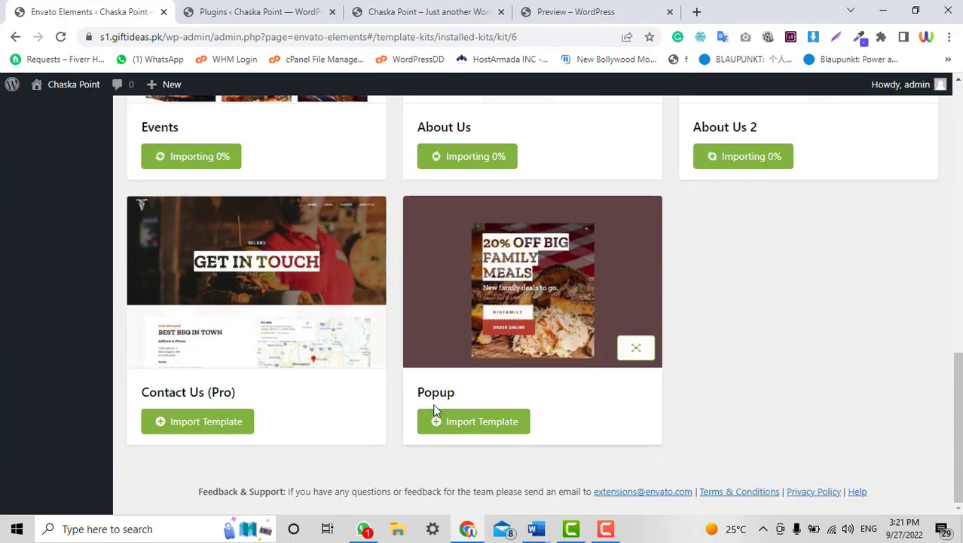
click(205, 422)
scroll(708, 334, up, 10)
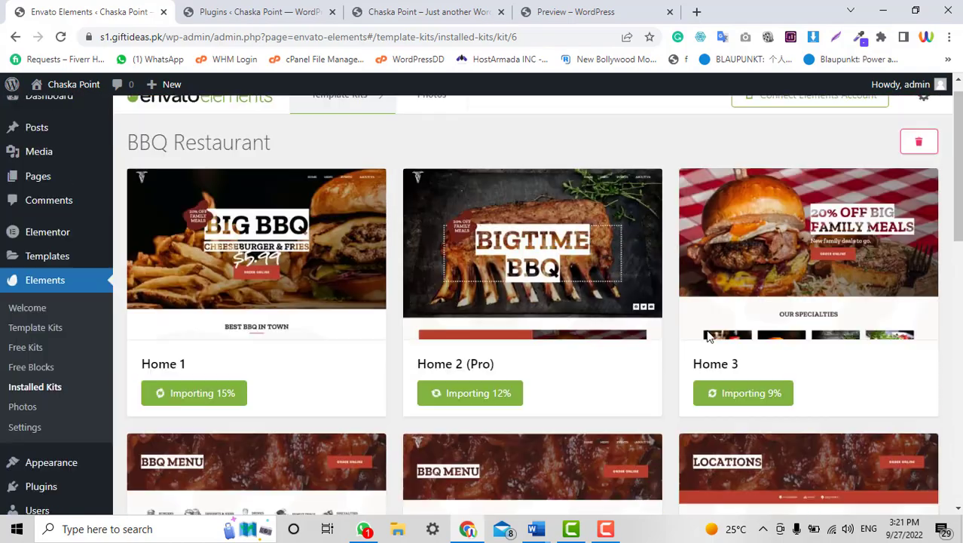
scroll(708, 337, down, 5)
scroll(708, 336, up, 5)
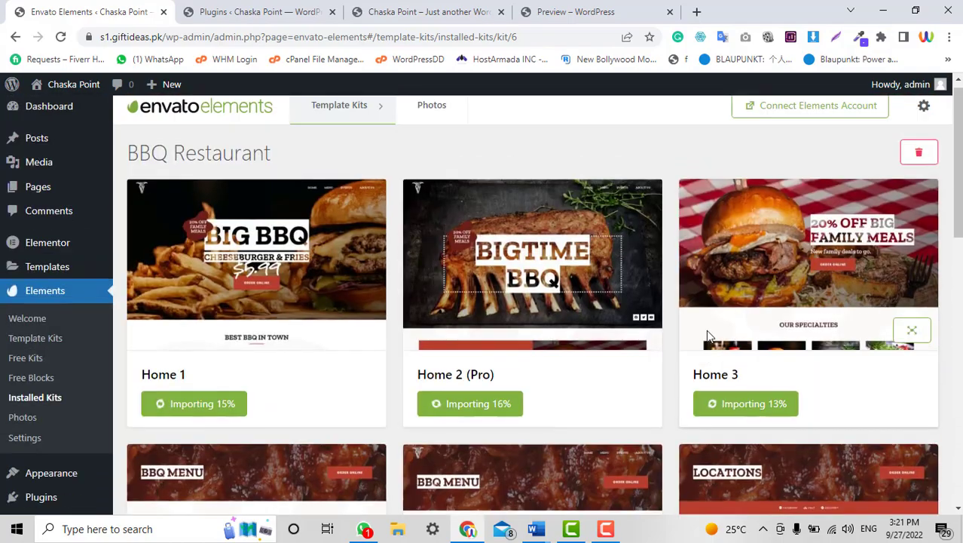
scroll(707, 329, down, 7)
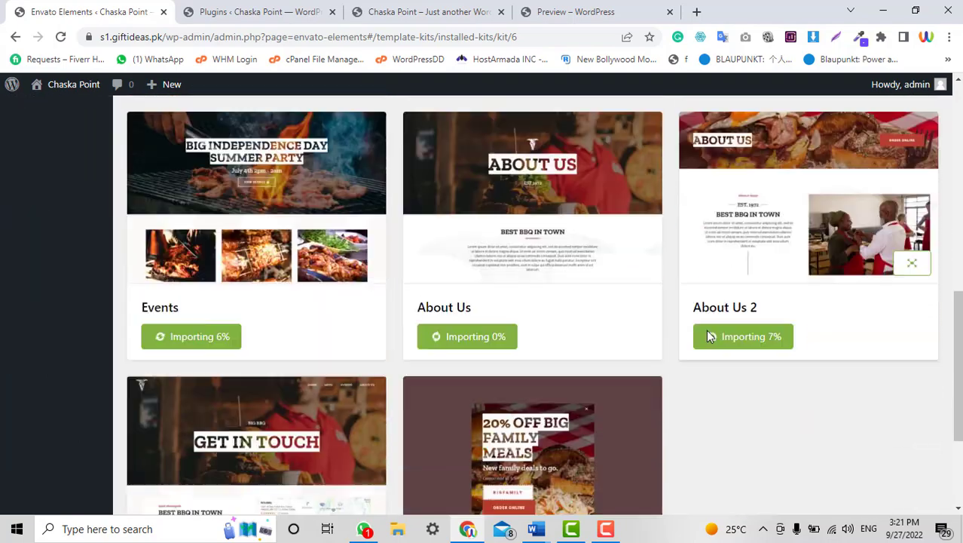
scroll(707, 329, up, 7)
scroll(706, 329, down, 4)
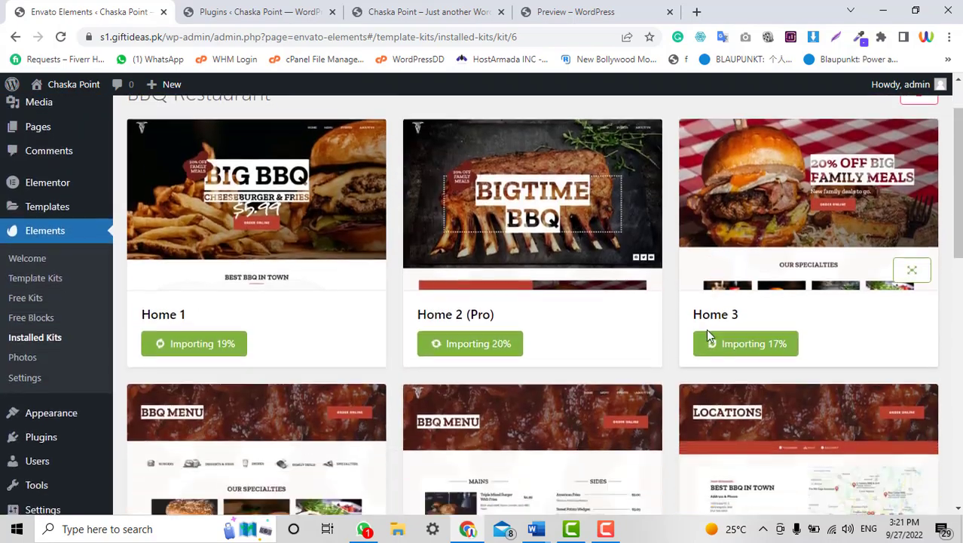
scroll(707, 328, down, 4)
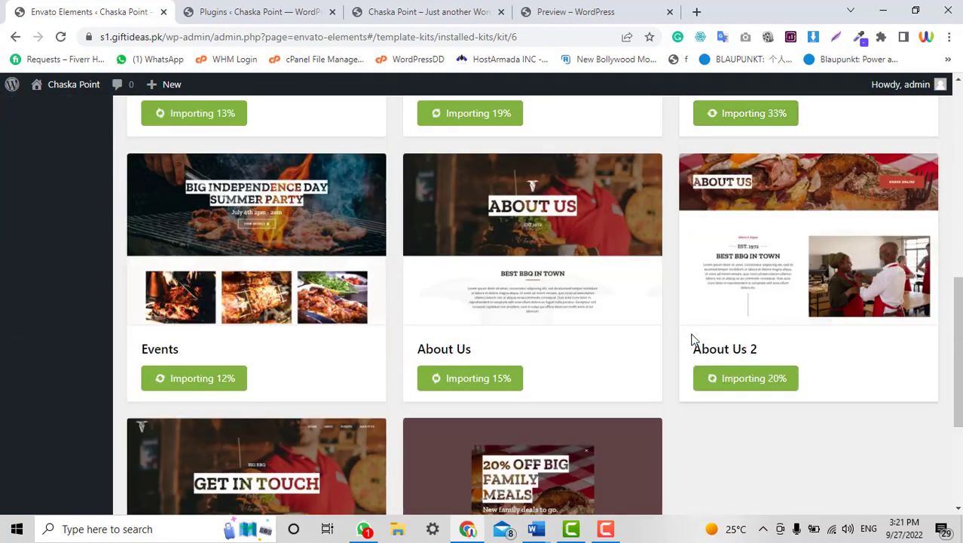
scroll(695, 339, up, 5)
scroll(694, 340, up, 2)
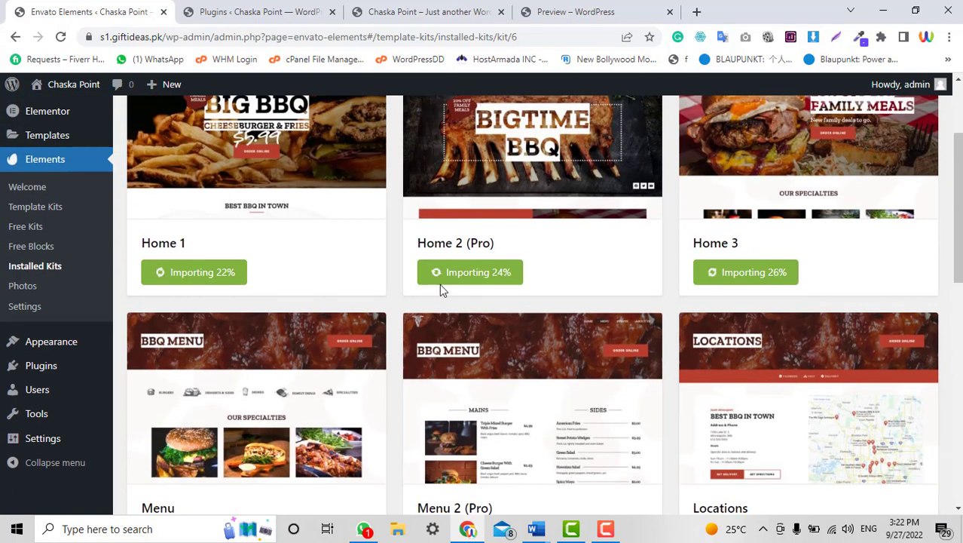
scroll(924, 249, down, 1)
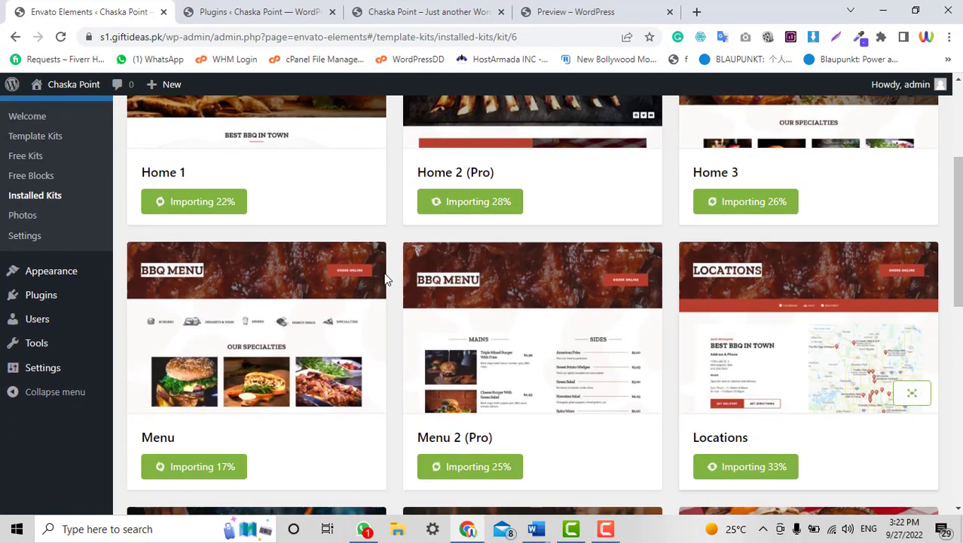
scroll(384, 279, up, 3)
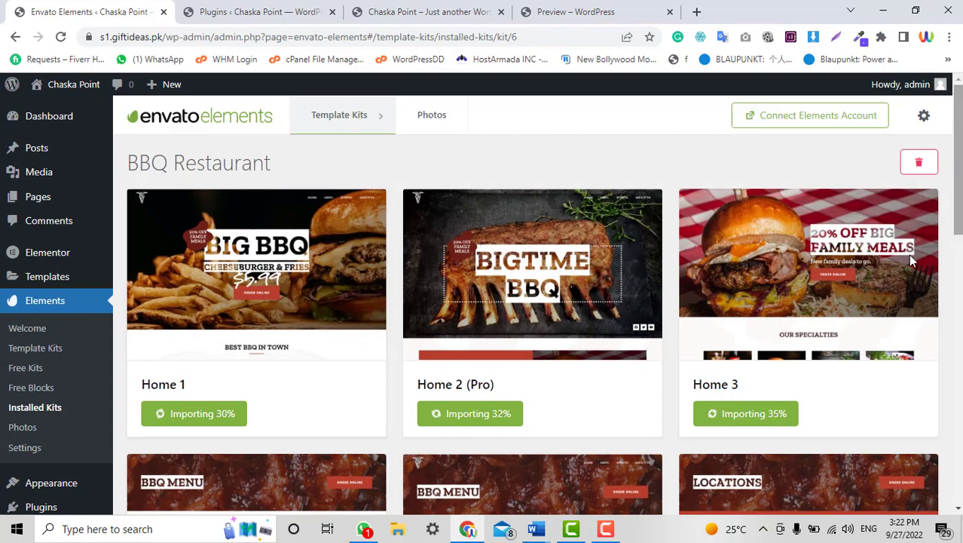
scroll(908, 256, down, 2)
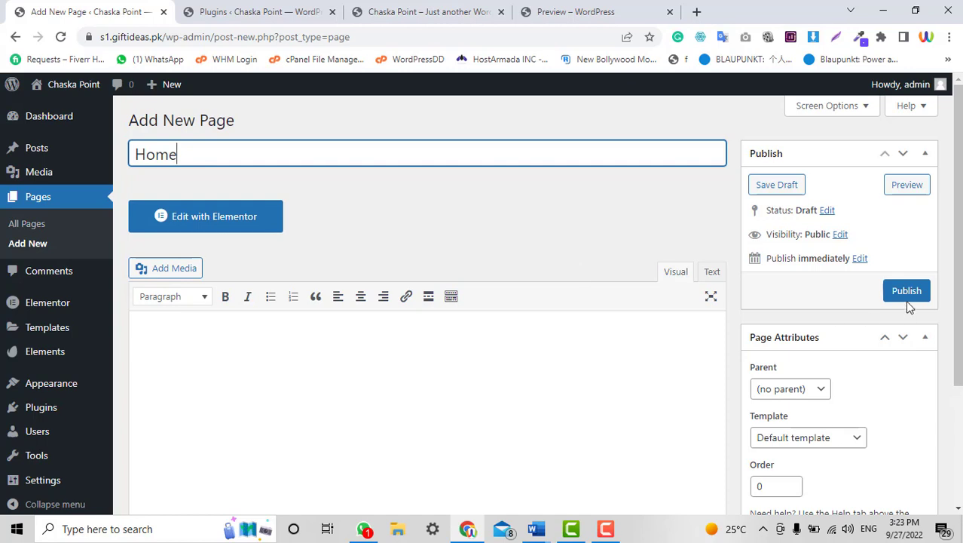
Publish the Home page and a new About page.
click(907, 291)
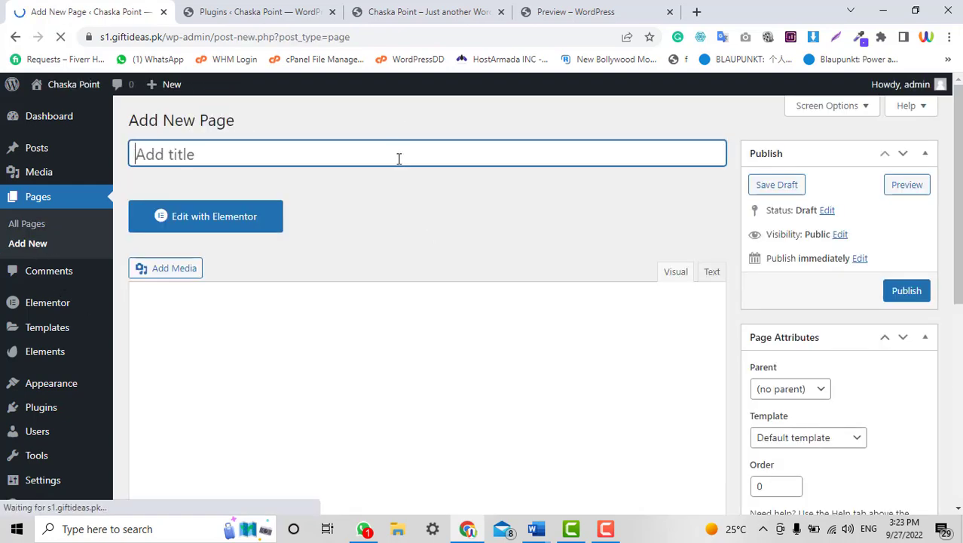
text(About)
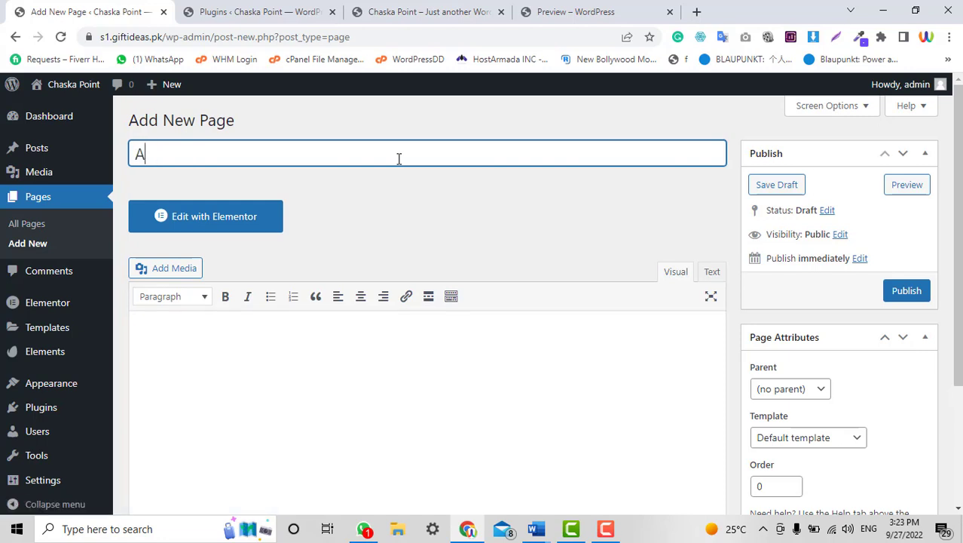
click(920, 292)
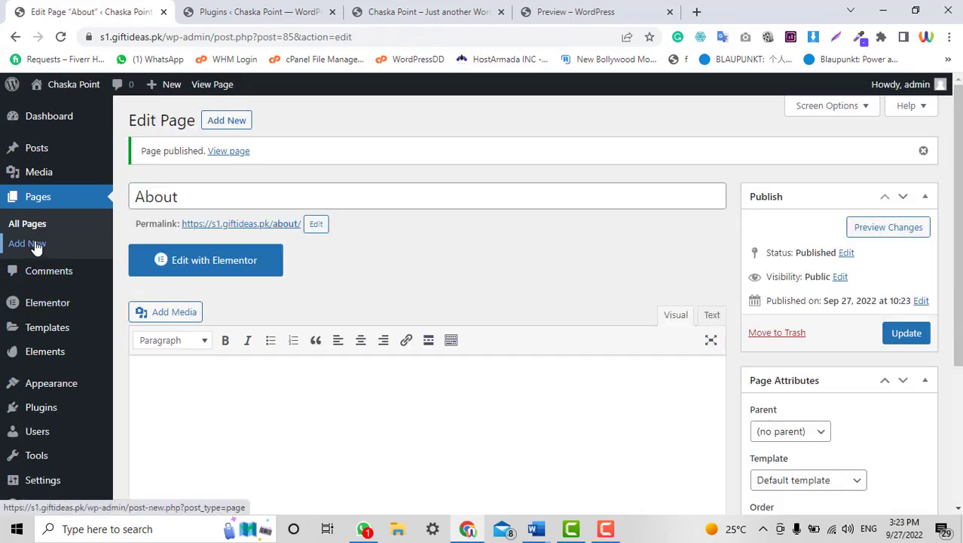
Create and publish the Menu and Contact Us pages.
click(34, 245)
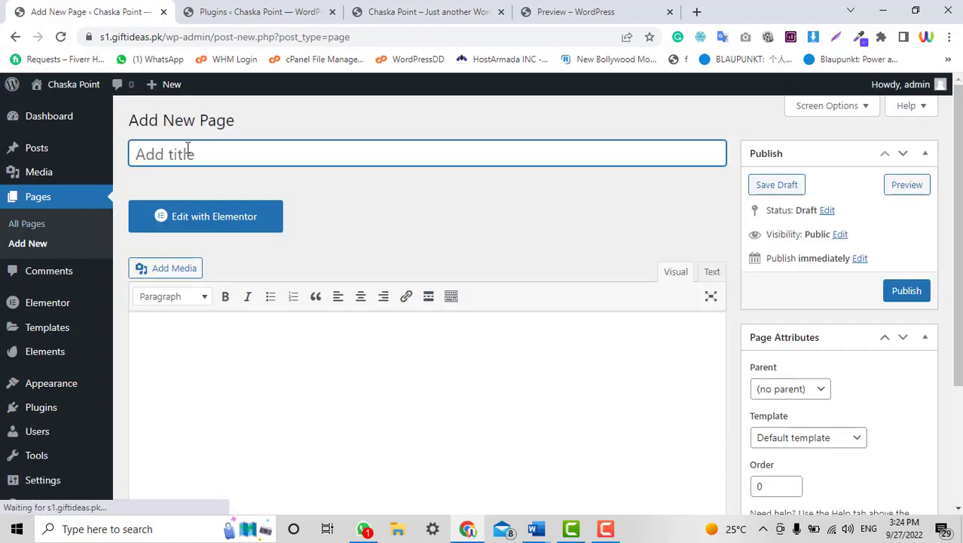
text(Menu)
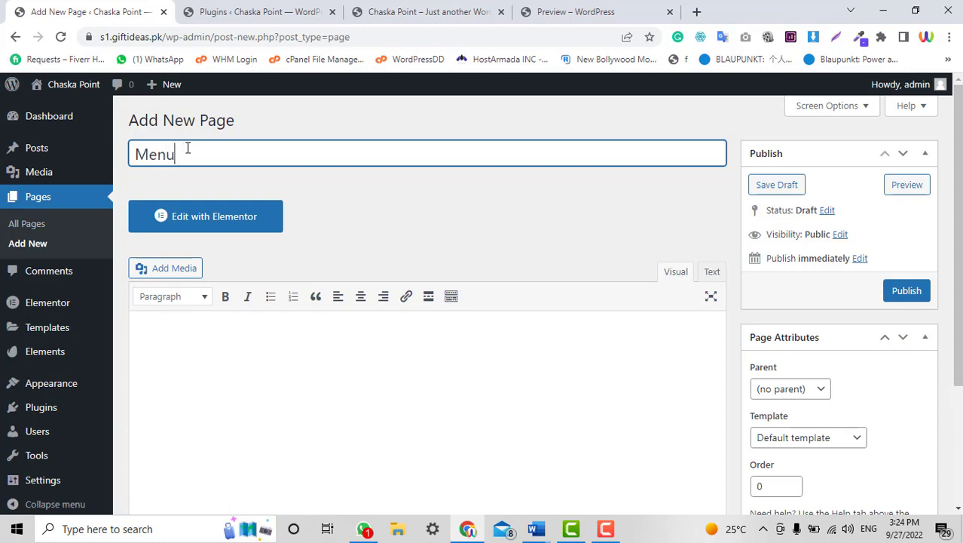
click(926, 300)
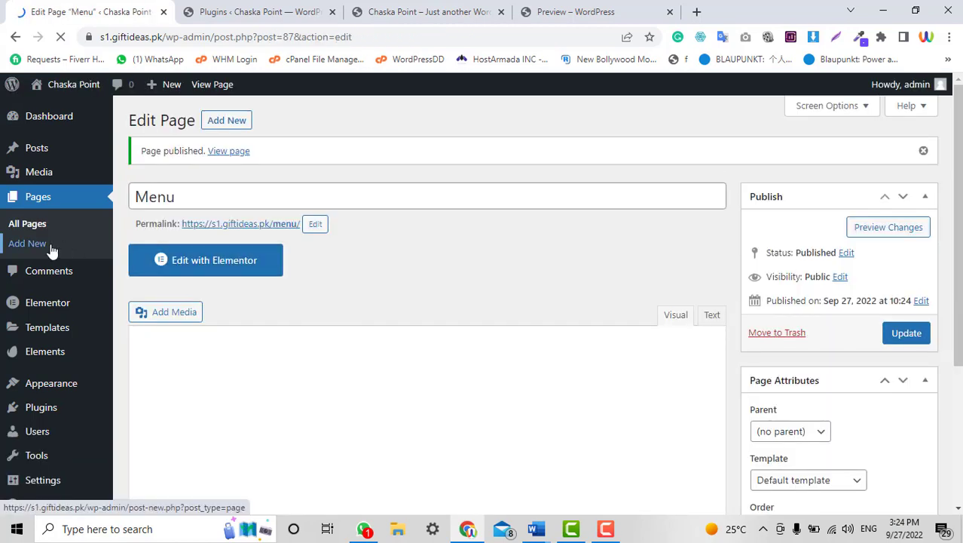
click(48, 246)
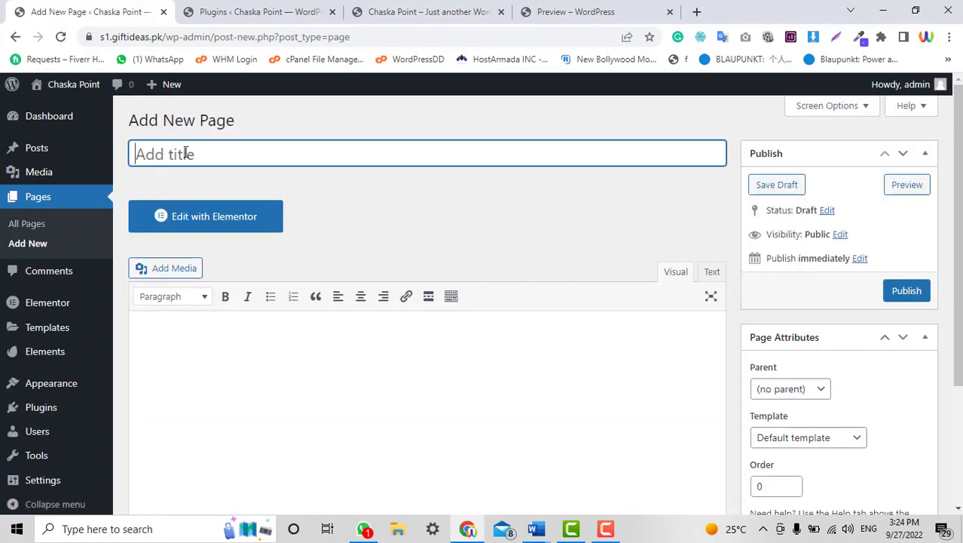
text(Contact Us)
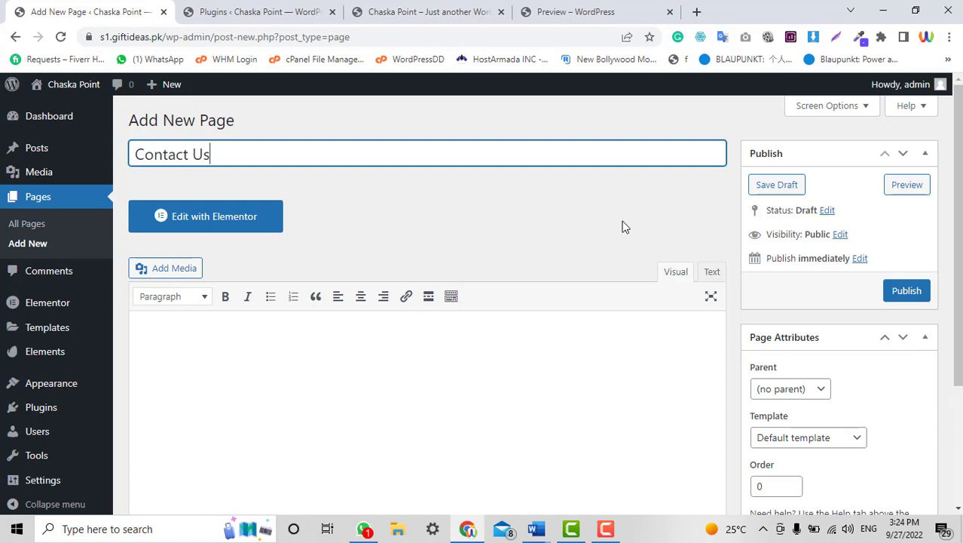
click(920, 296)
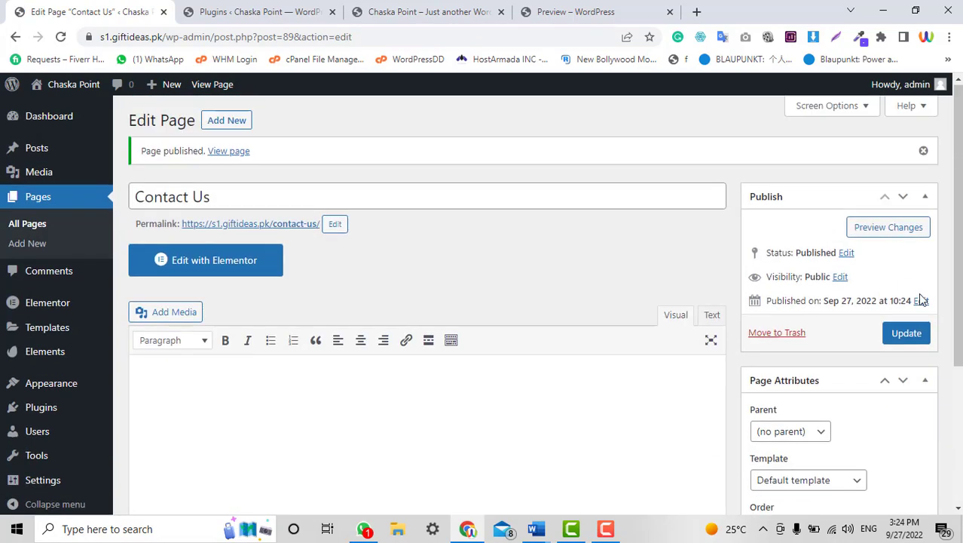
Switch to the Envato BBQ Restaurant Home 2 (Pro) preview tab.
click(257, 10)
click(386, 9)
click(601, 9)
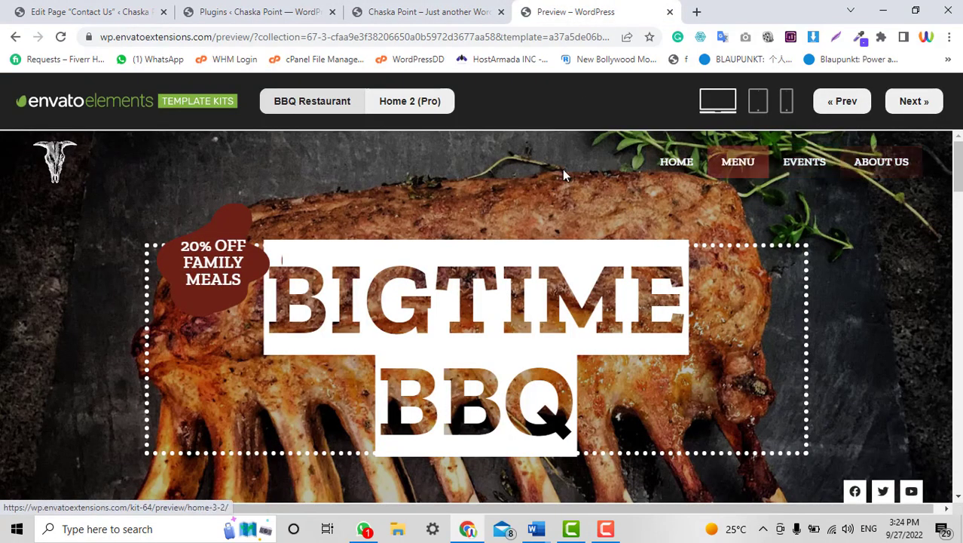
Activate the Hello Elementor theme under Appearance > Themes, replacing Twenty Twenty-Two.
click(85, 9)
scroll(526, 257, down, 4)
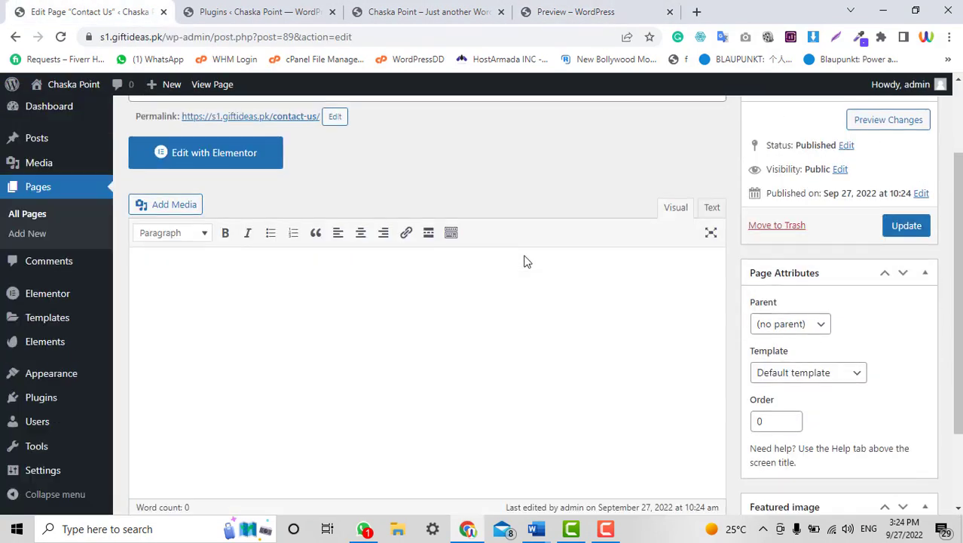
scroll(526, 256, up, 1)
mouse_move(85, 389)
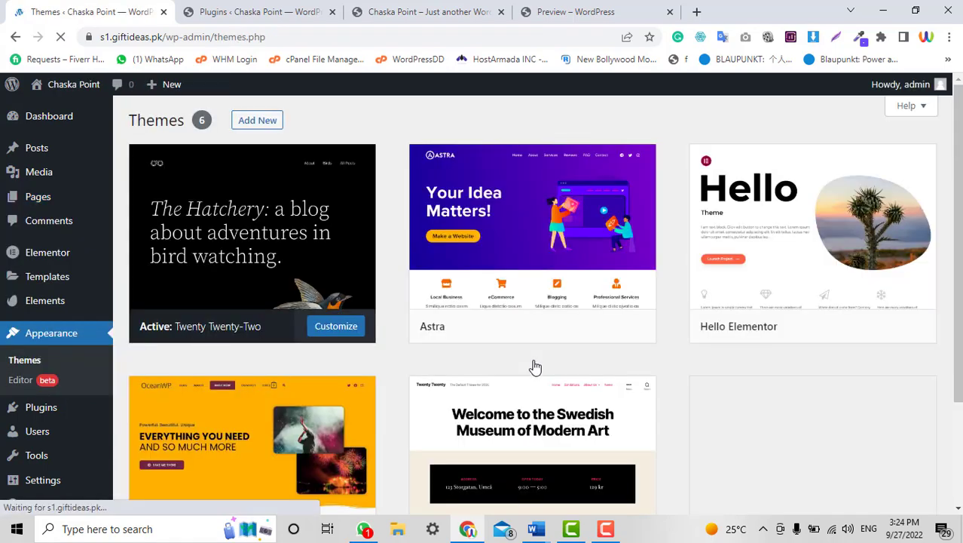
scroll(534, 366, down, 2)
scroll(534, 366, up, 1)
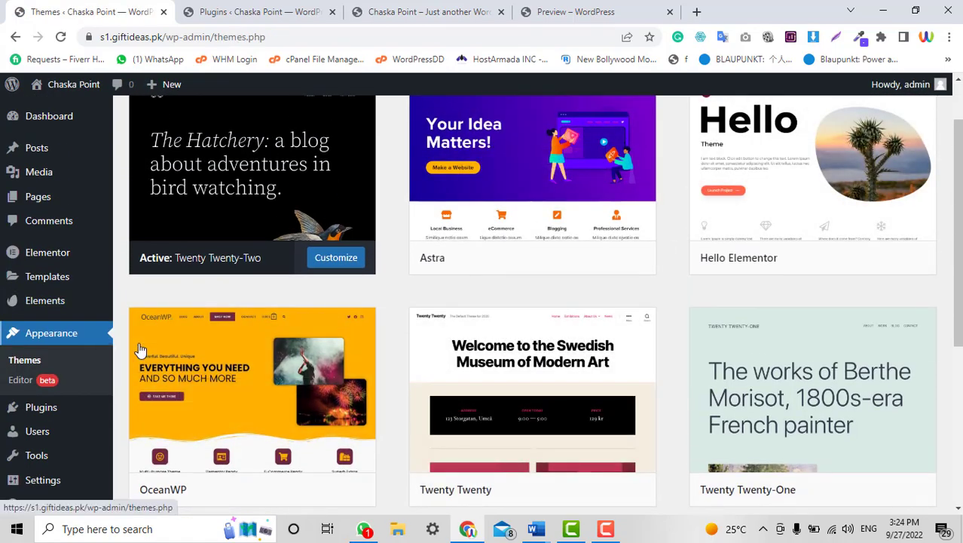
mouse_move(807, 249)
click(822, 268)
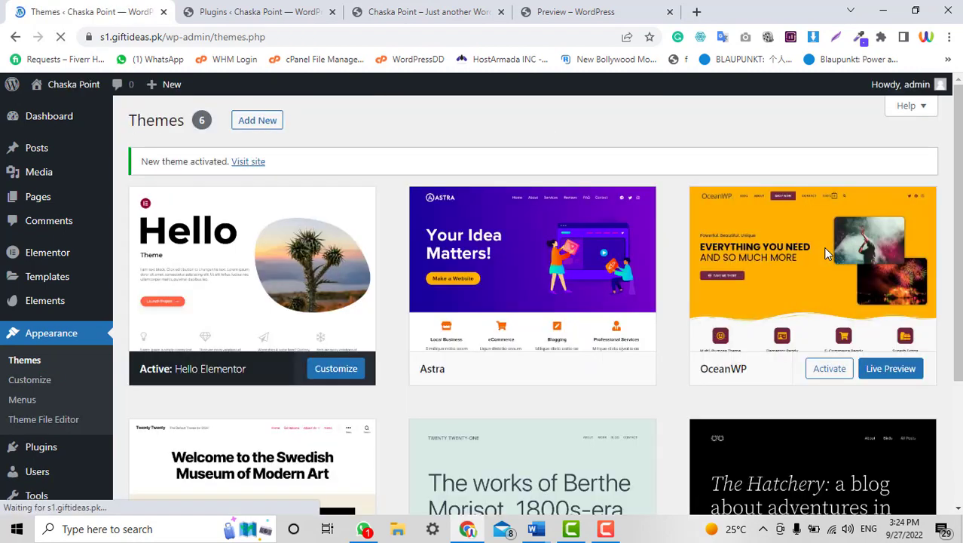
scroll(824, 247, down, 3)
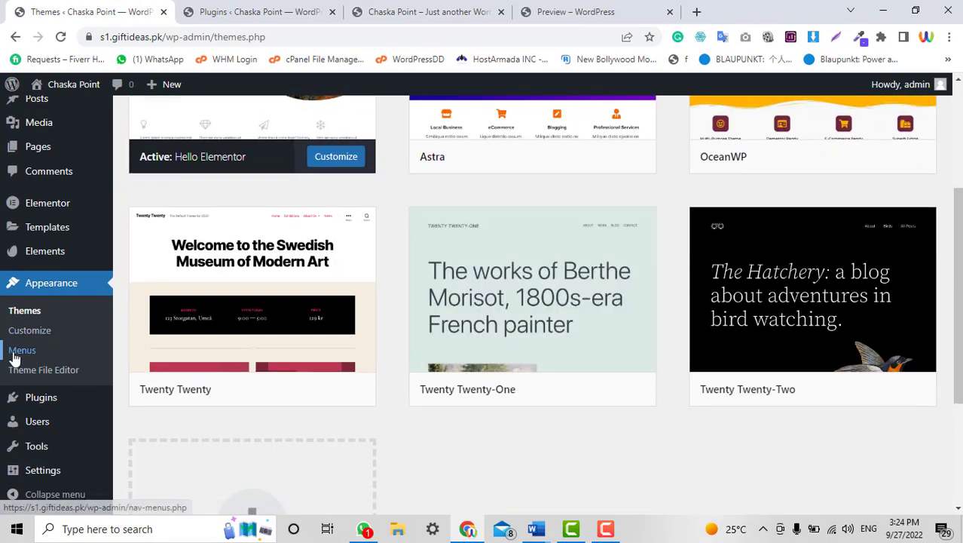
Create a menu named 'HeaderMenu' assigned to the Header location.
click(22, 351)
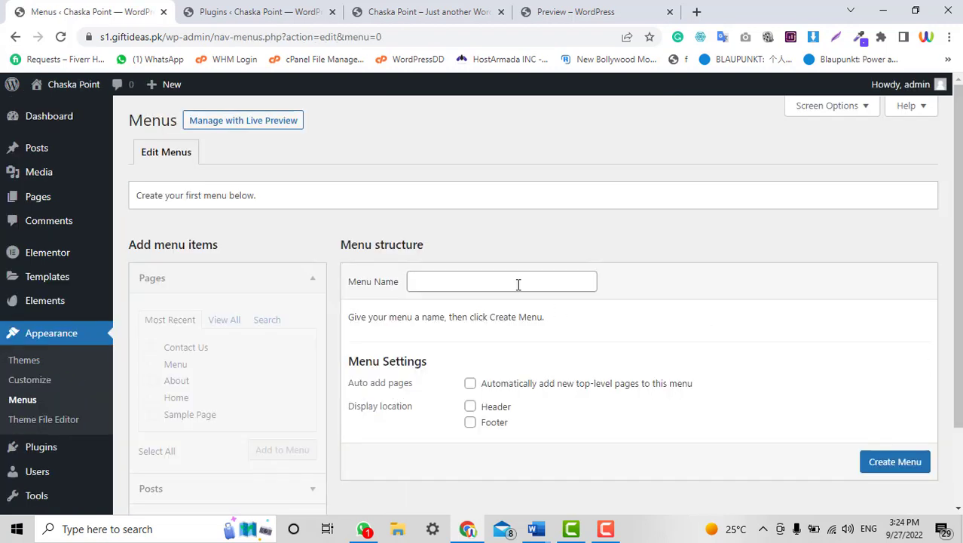
click(518, 284)
text(Heae)
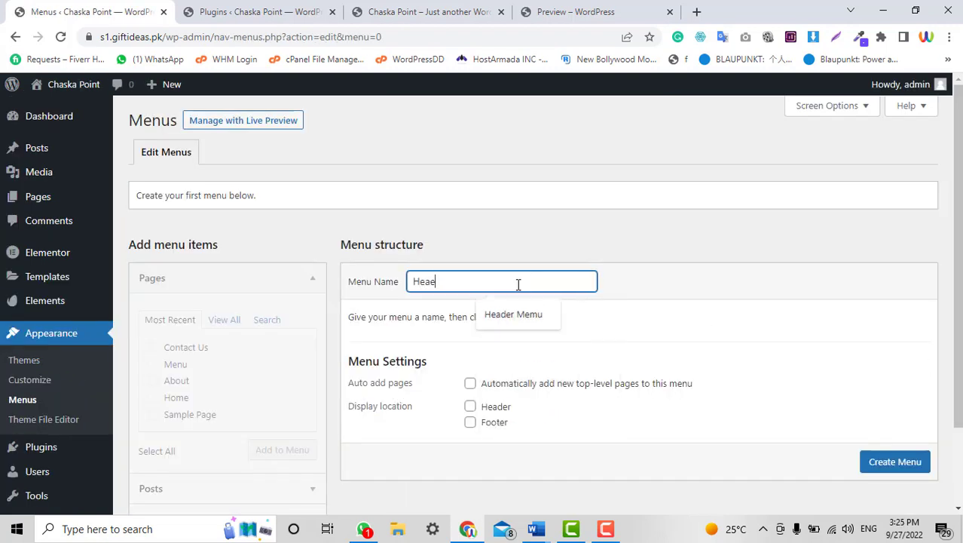
key(BackSpace)
text(d)
key(BackSpace)
text(aderM)
key(BackSpace)
text(Menu)
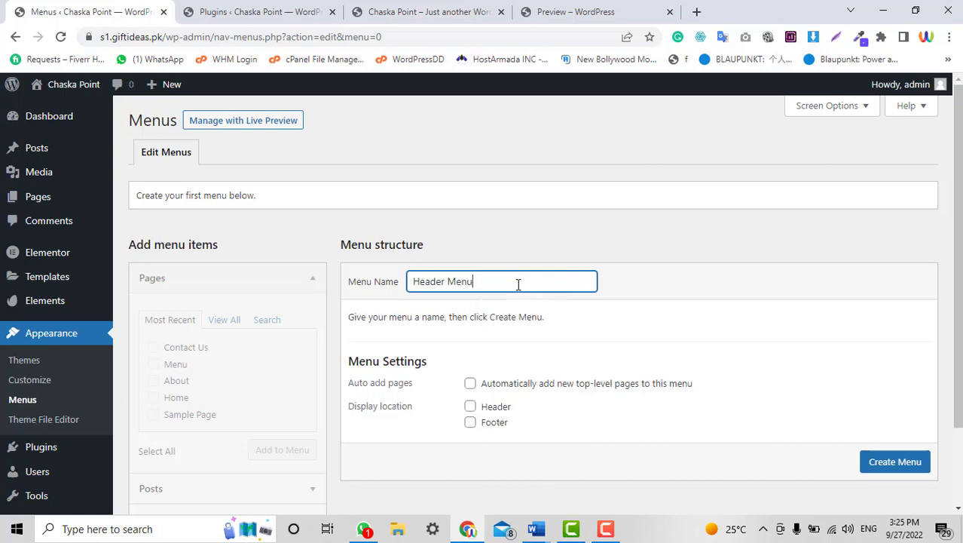
click(469, 407)
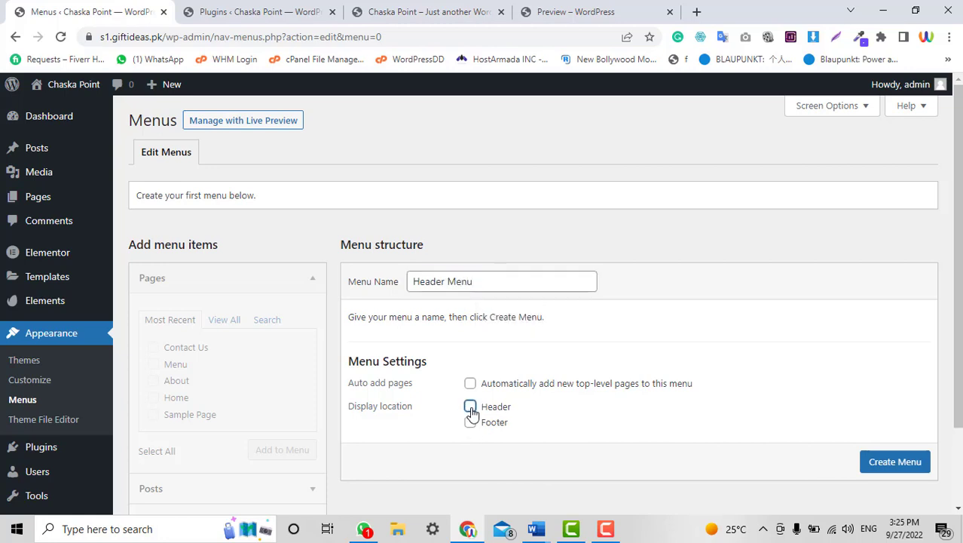
click(875, 466)
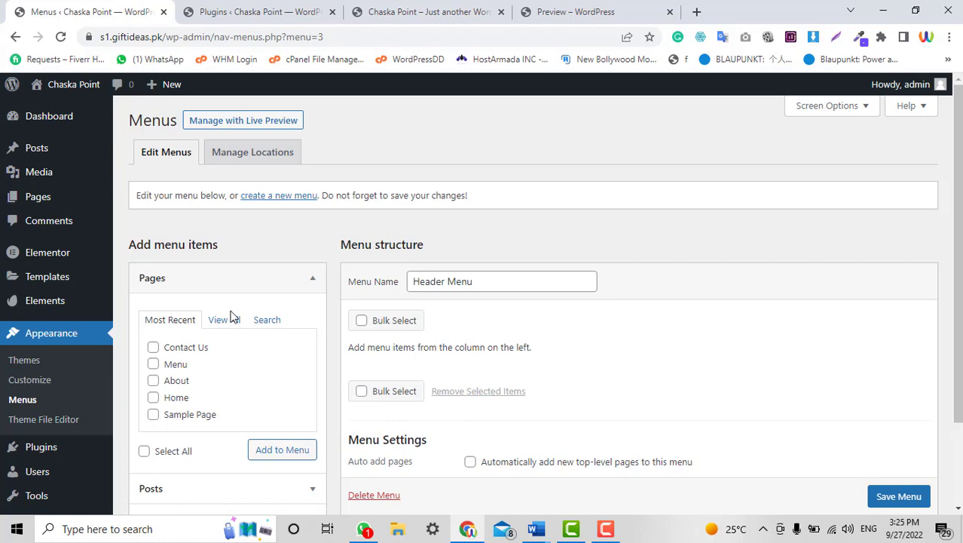
Add the Home, About, Menu and Contact Us pages to the menu.
click(158, 401)
click(153, 380)
click(153, 364)
click(153, 347)
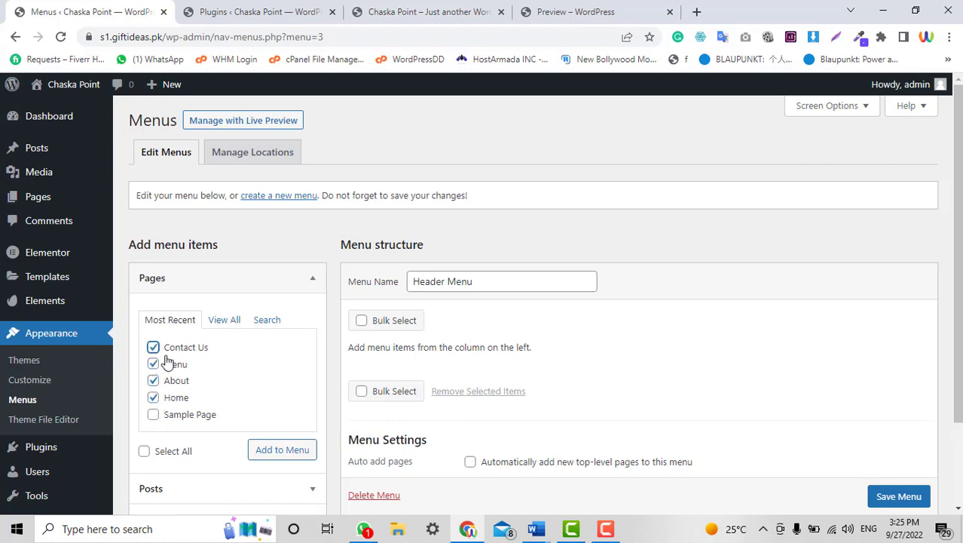
click(298, 450)
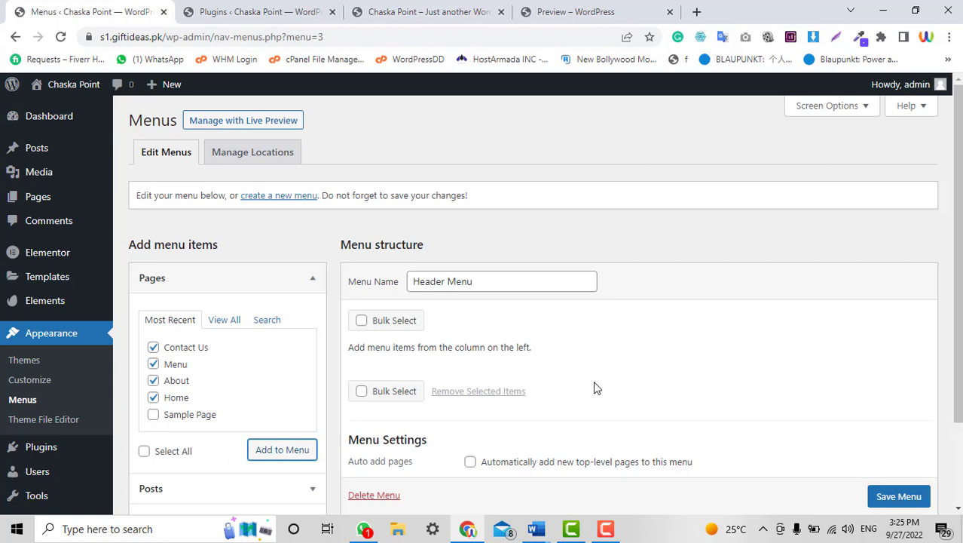
Reorder the items to Home, Menu, About, Contact Us and save the menu.
scroll(490, 372, down, 3)
drag(458, 284, 466, 166)
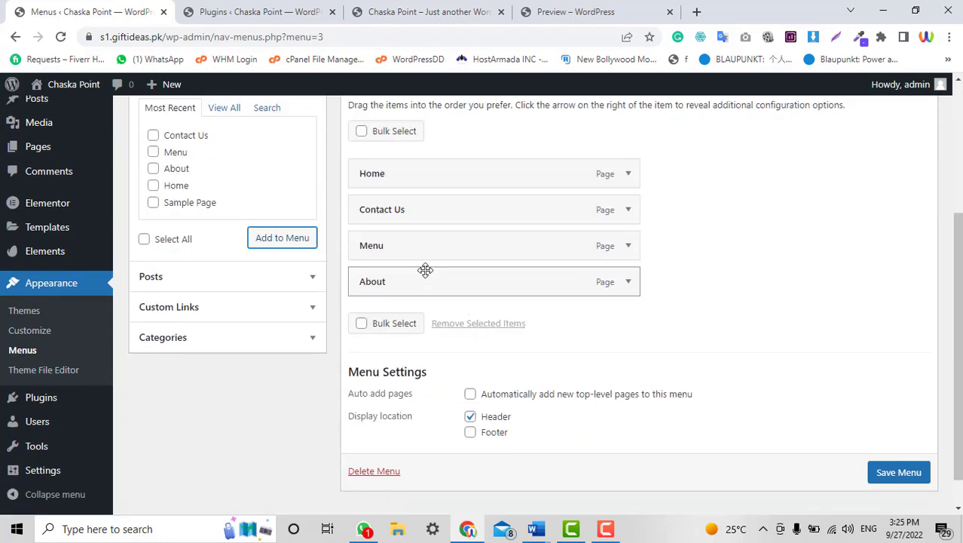
drag(422, 249, 419, 209)
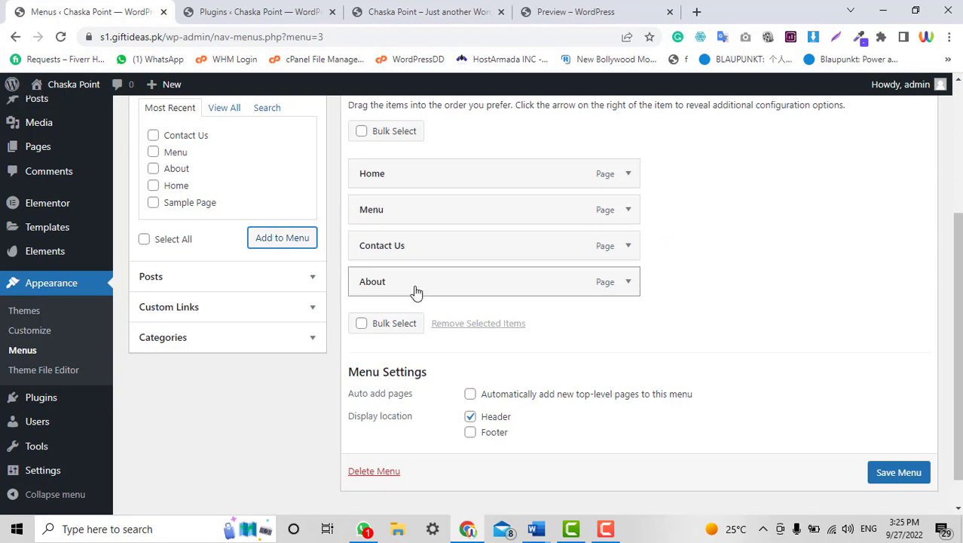
drag(417, 292, 421, 249)
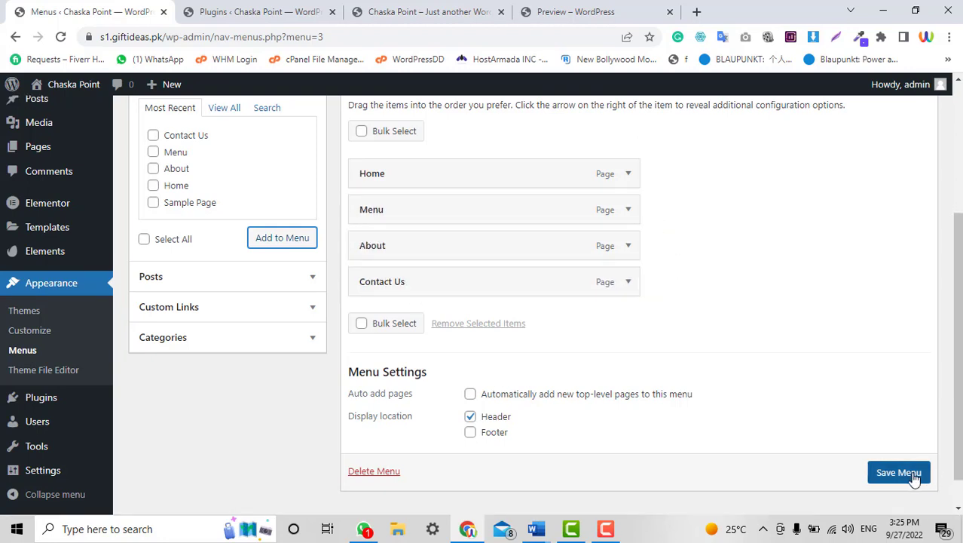
click(897, 454)
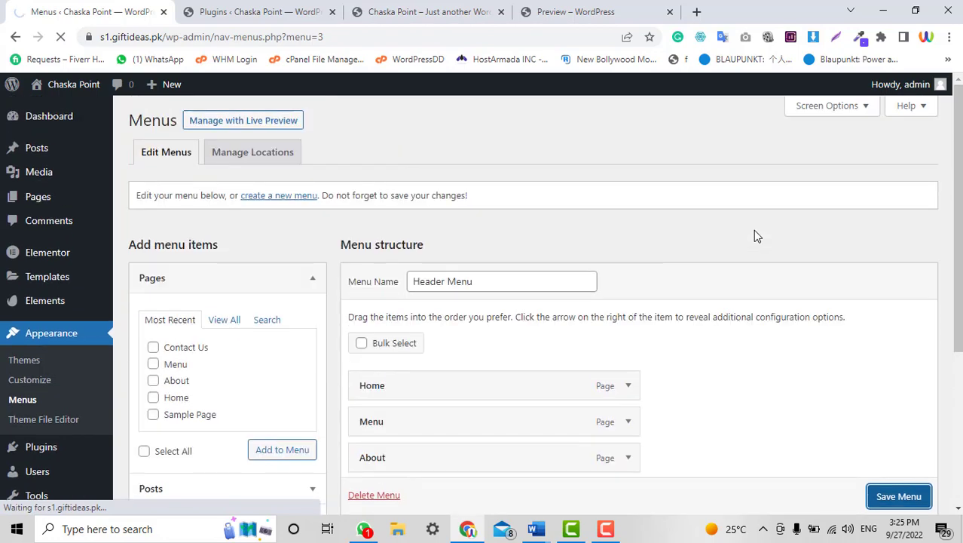
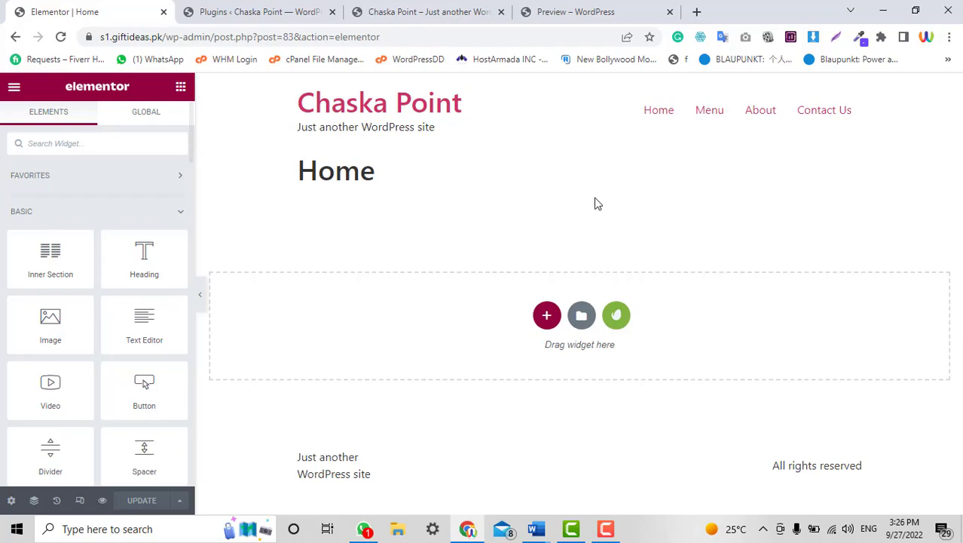
Insert the Home 2 (Pro) template from My Templates and apply its section settings.
click(558, 9)
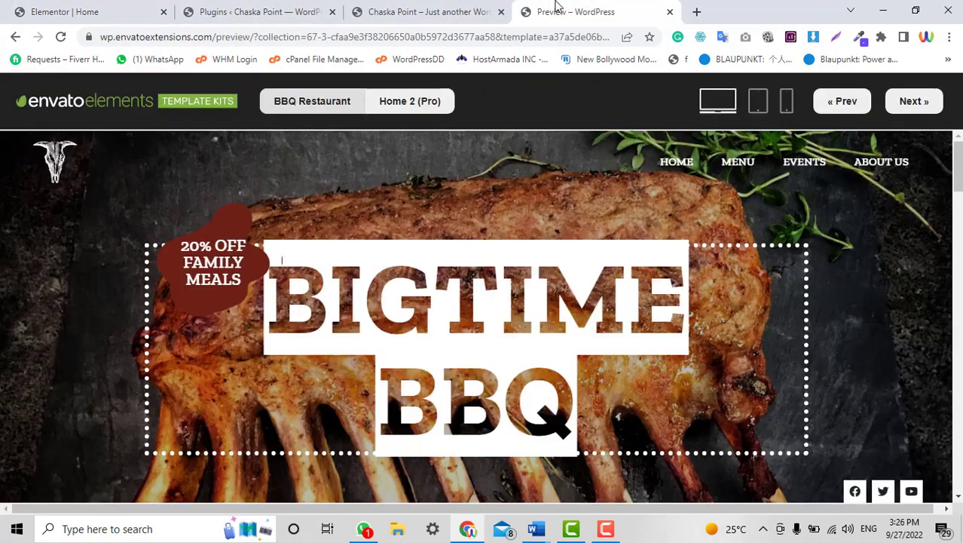
scroll(596, 275, down, 1)
click(155, 8)
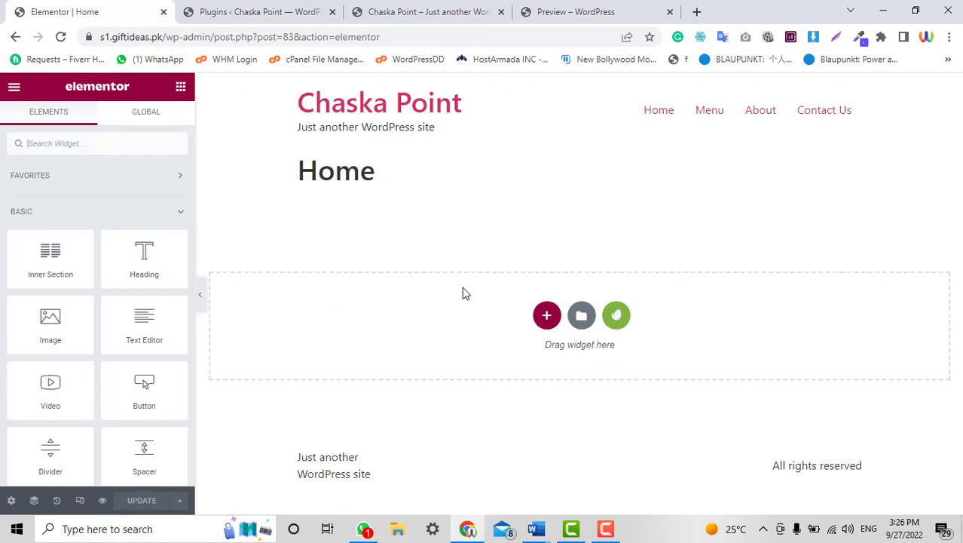
click(585, 319)
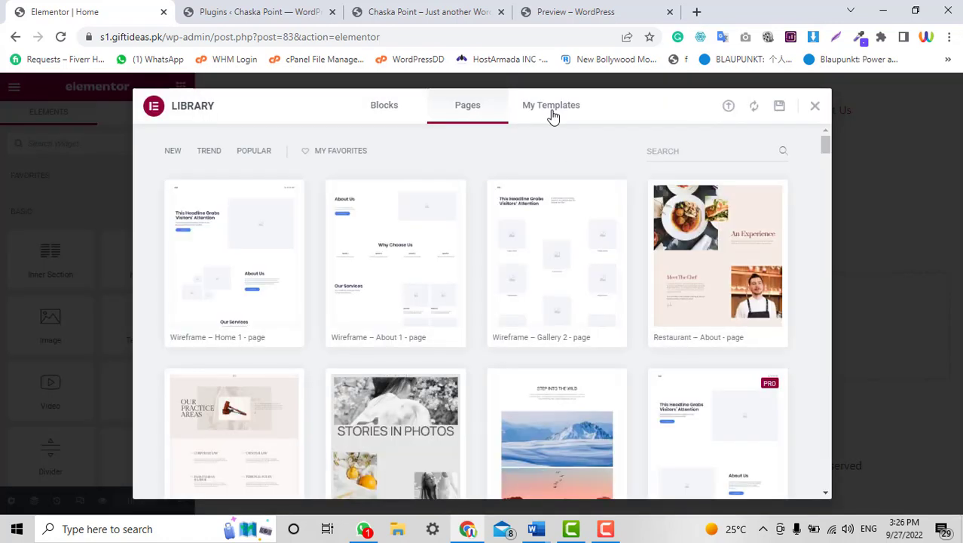
click(552, 110)
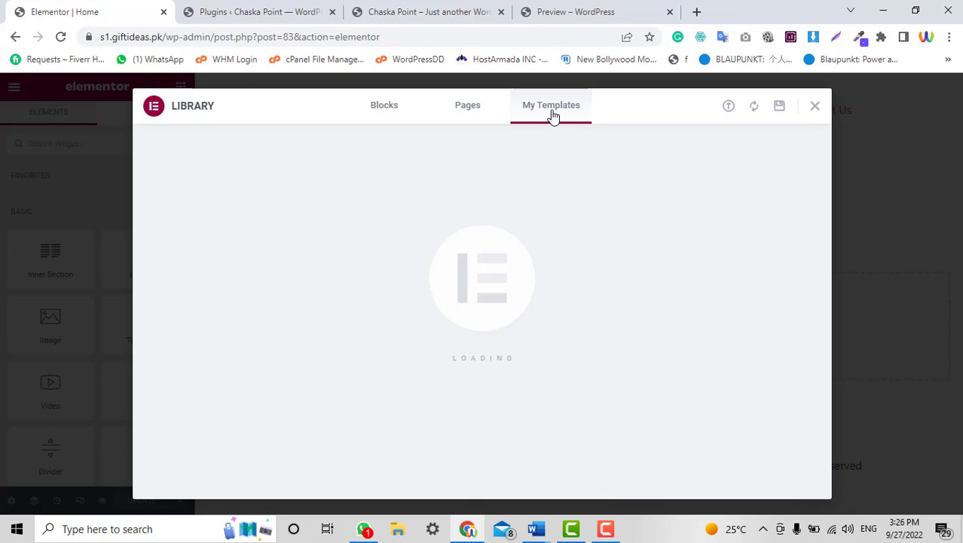
scroll(392, 301, down, 2)
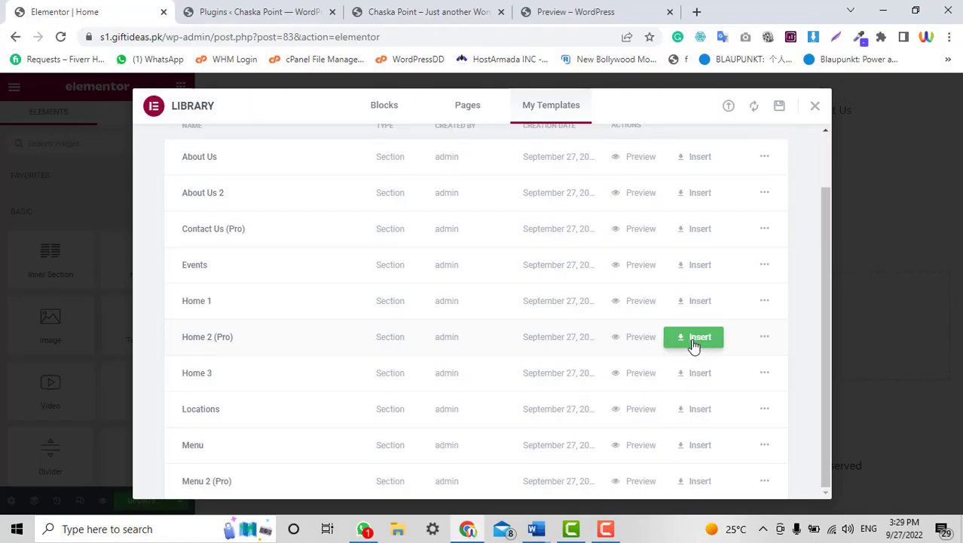
click(692, 343)
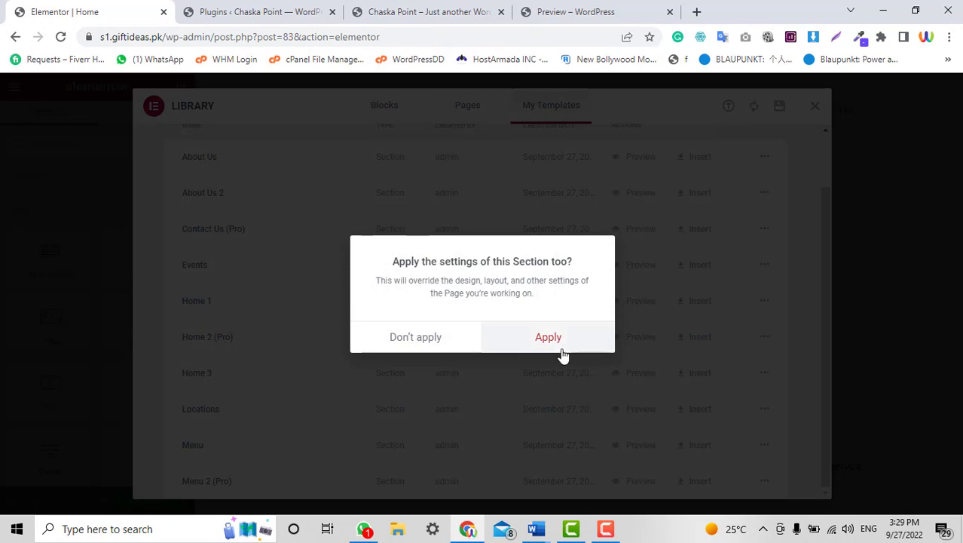
click(548, 338)
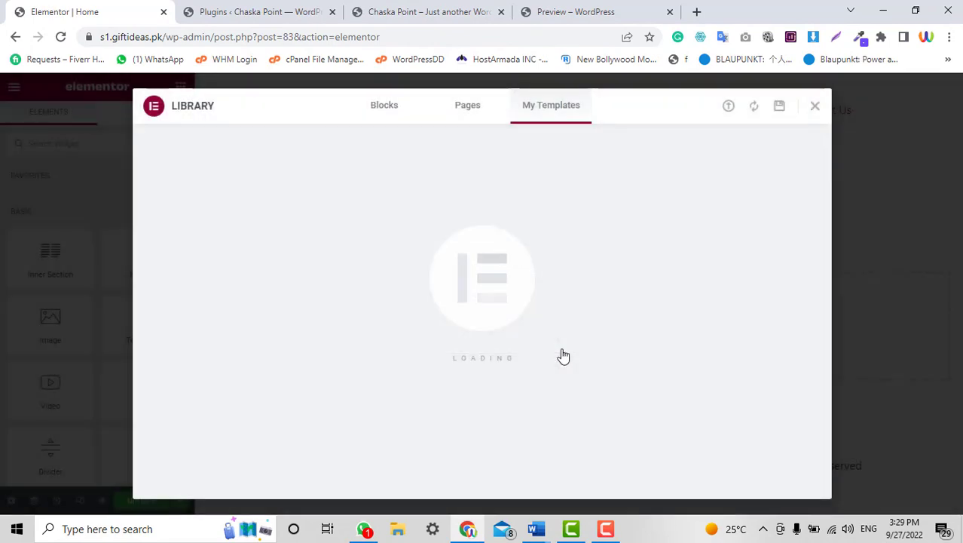
Compare the BBQ template preview with the editor while the template inserts.
click(571, 7)
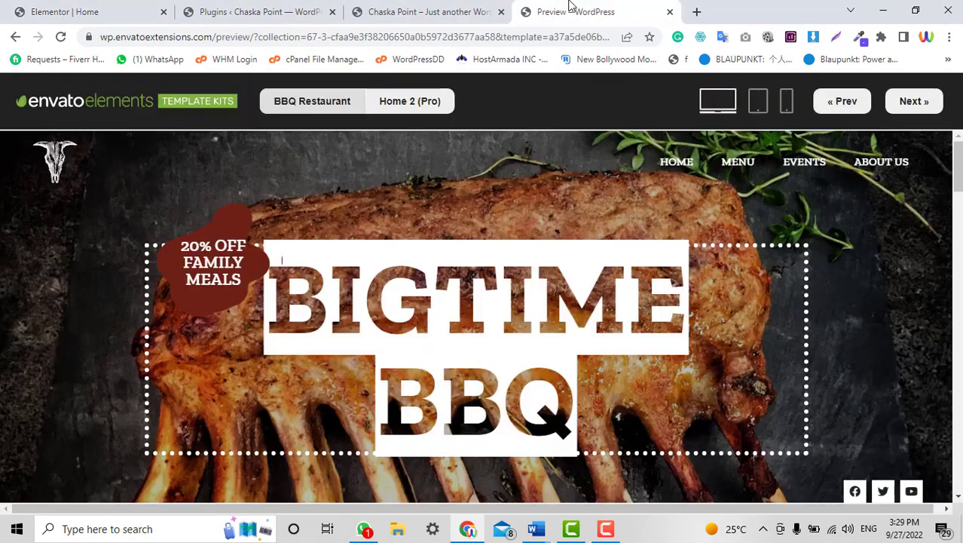
scroll(577, 305, down, 10)
scroll(577, 305, up, 7)
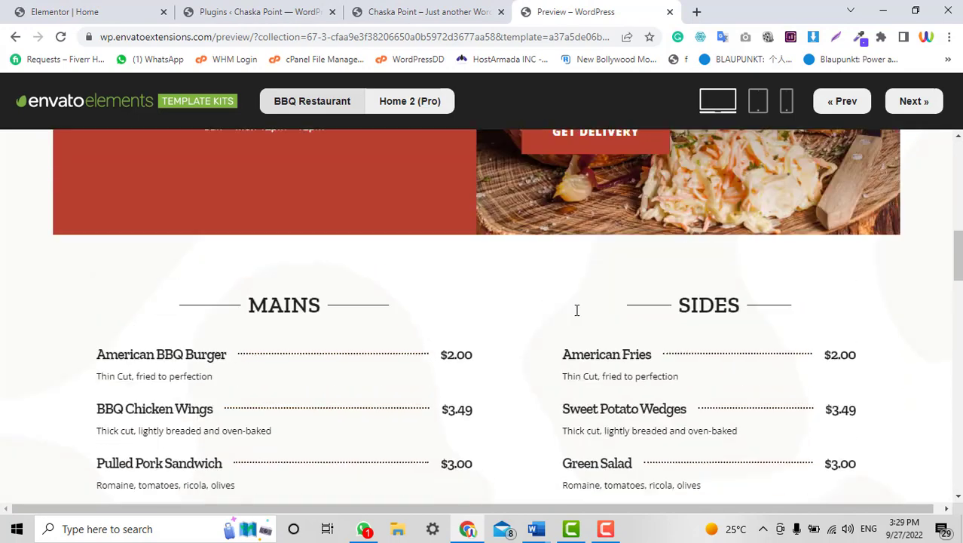
click(68, 6)
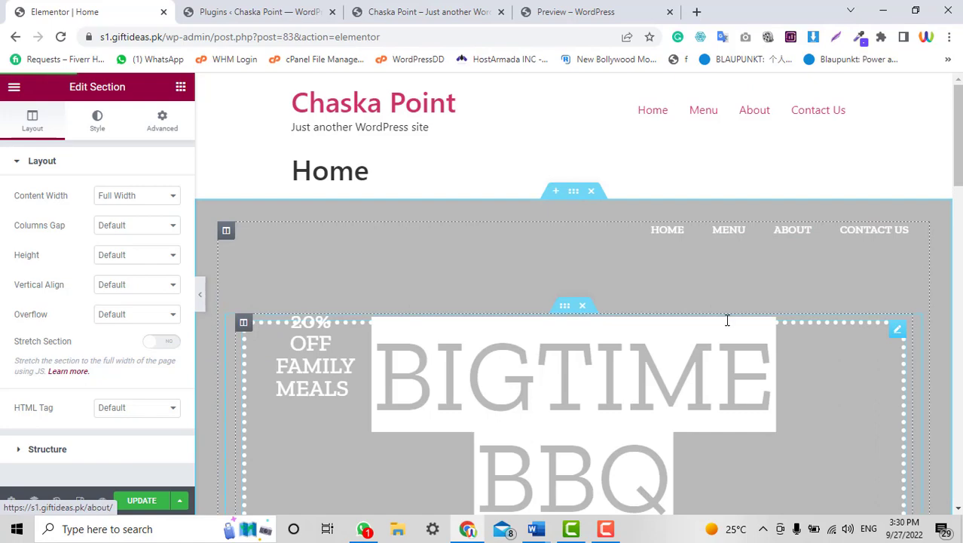
Set the Home page's Page Layout to Elementor Canvas.
scroll(722, 327, down, 6)
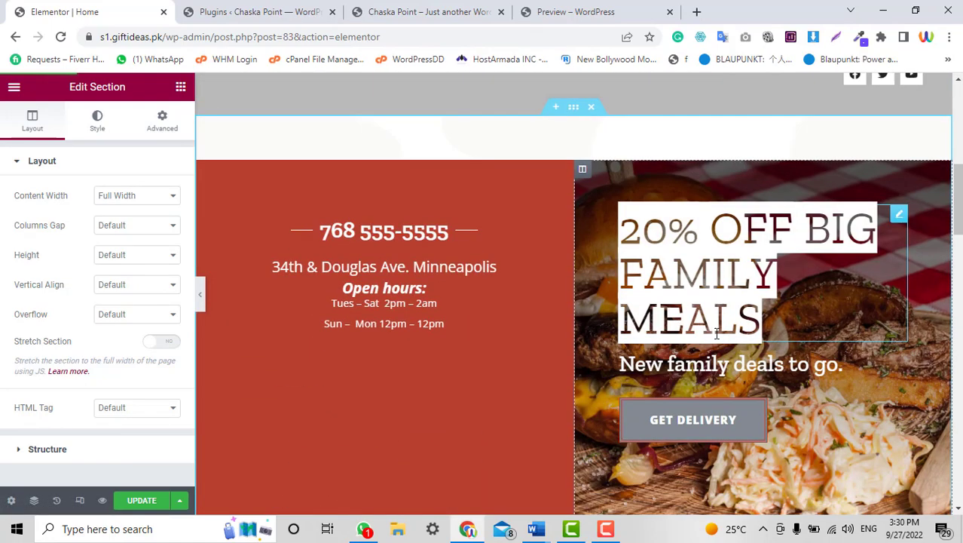
scroll(716, 334, up, 8)
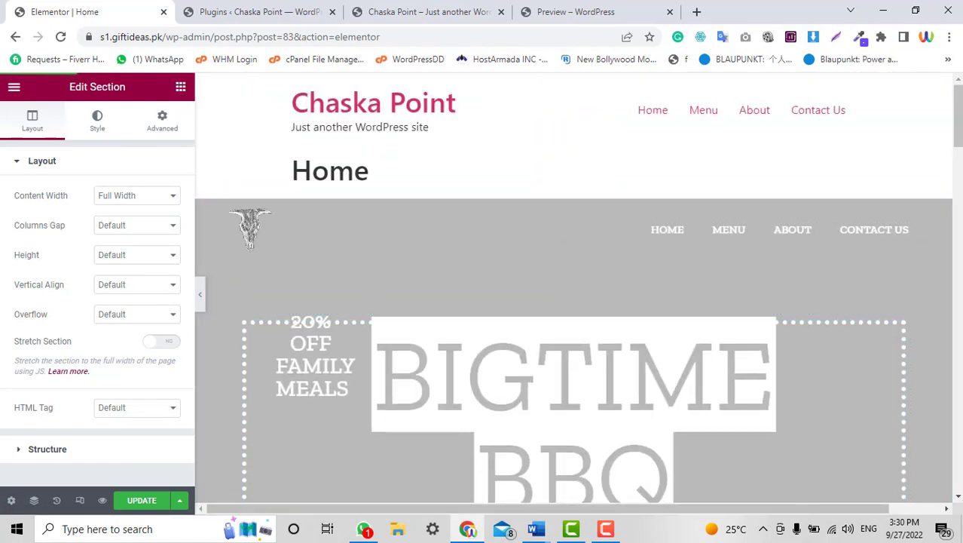
scroll(578, 288, down, 20)
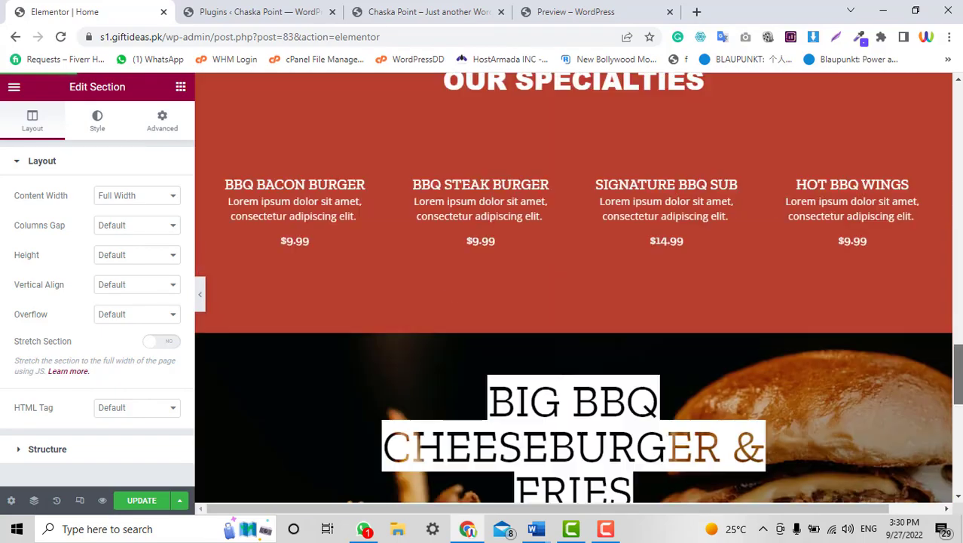
scroll(579, 287, up, 15)
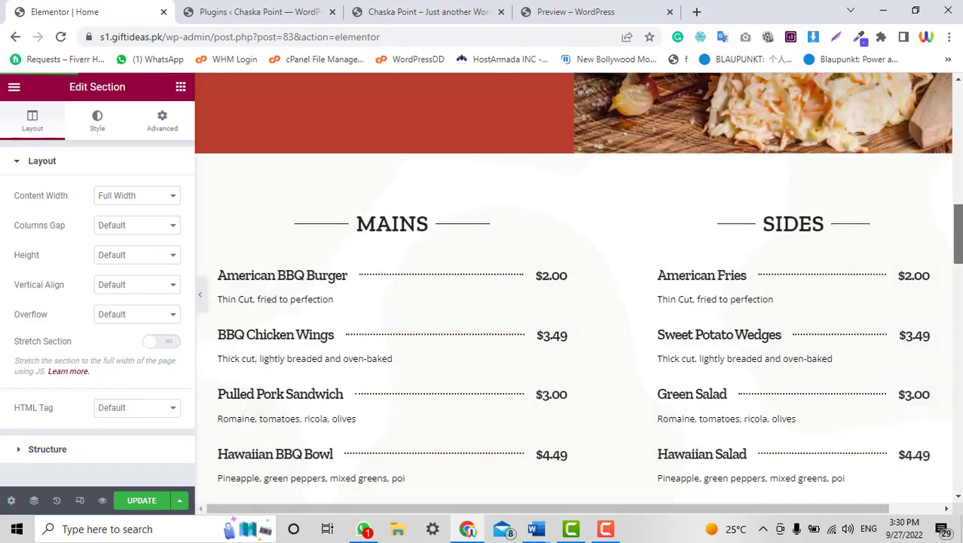
scroll(504, 323, up, 2)
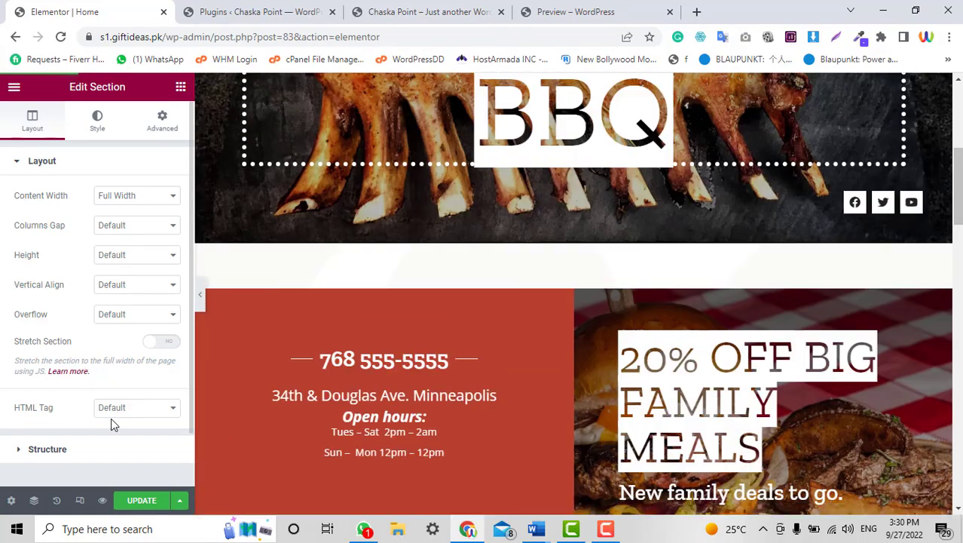
click(11, 501)
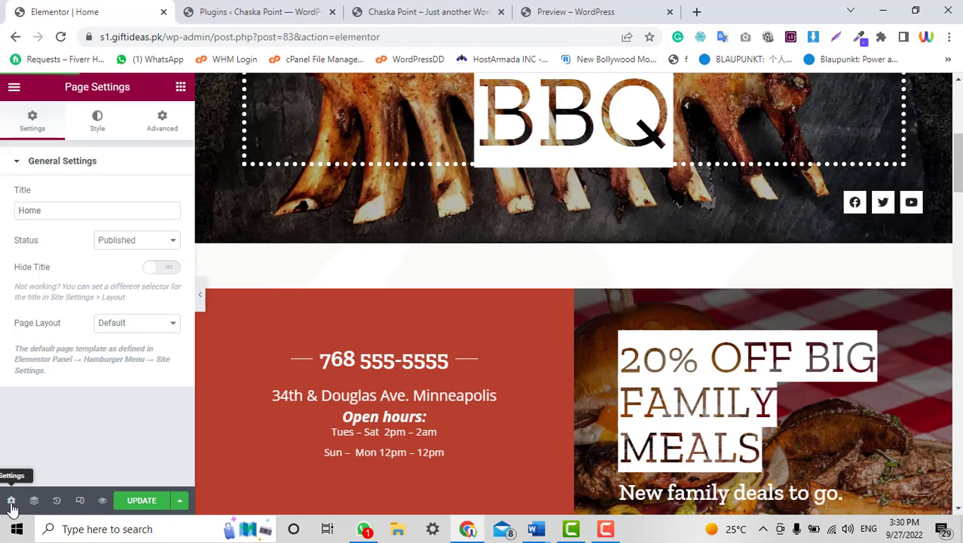
click(146, 322)
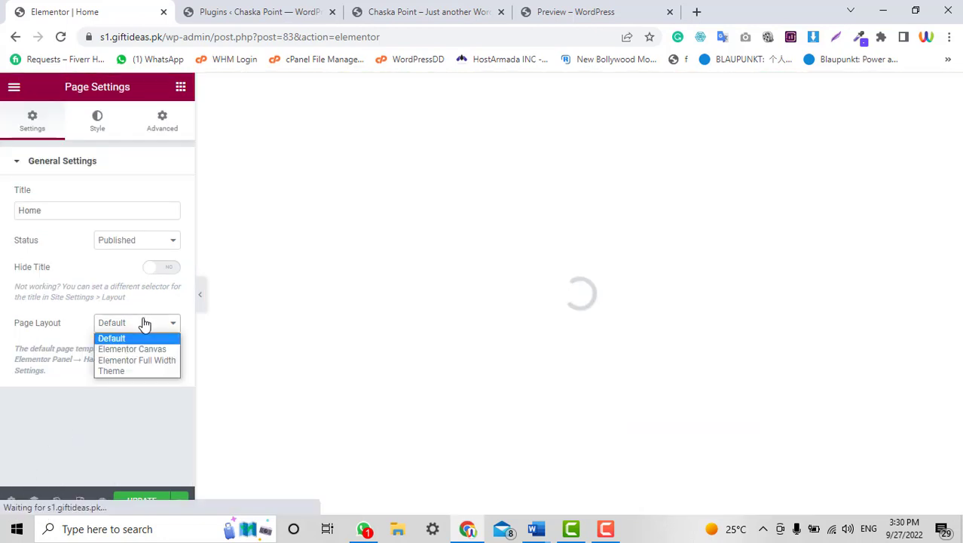
click(140, 349)
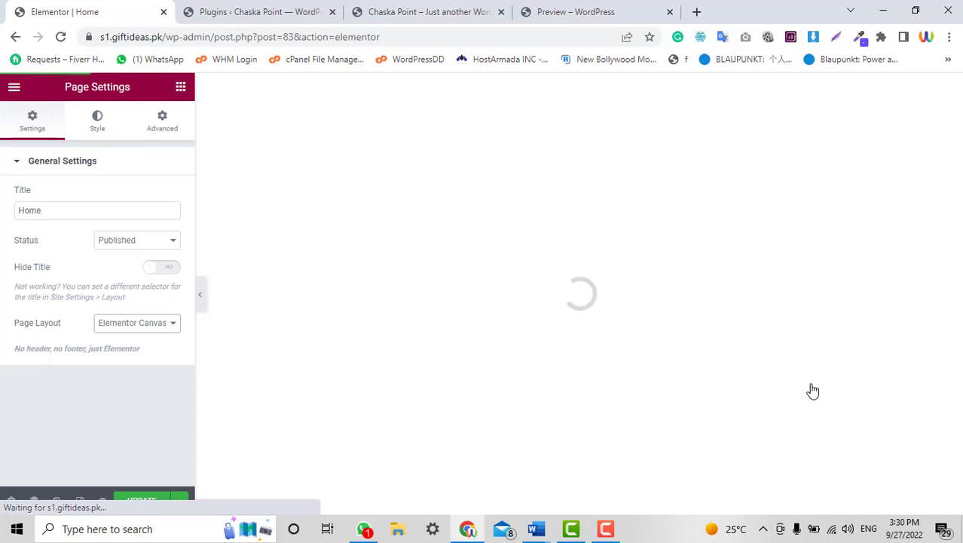
Check the live Chaska Point site while the editor reloads.
click(436, 6)
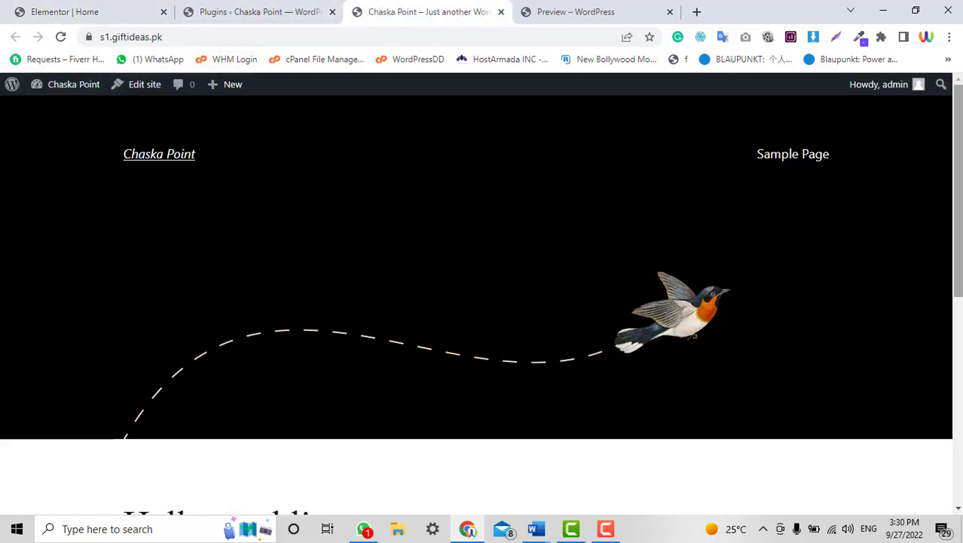
click(62, 6)
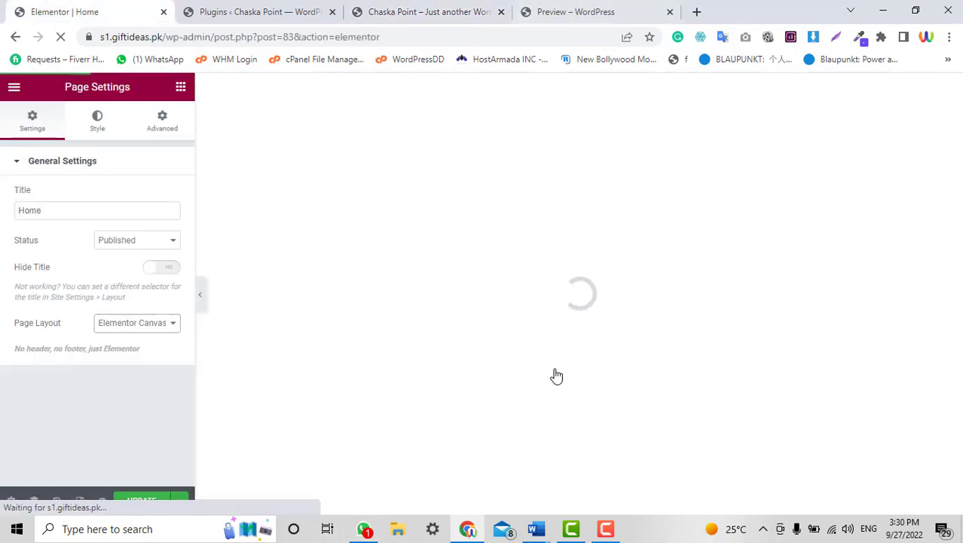
click(361, 6)
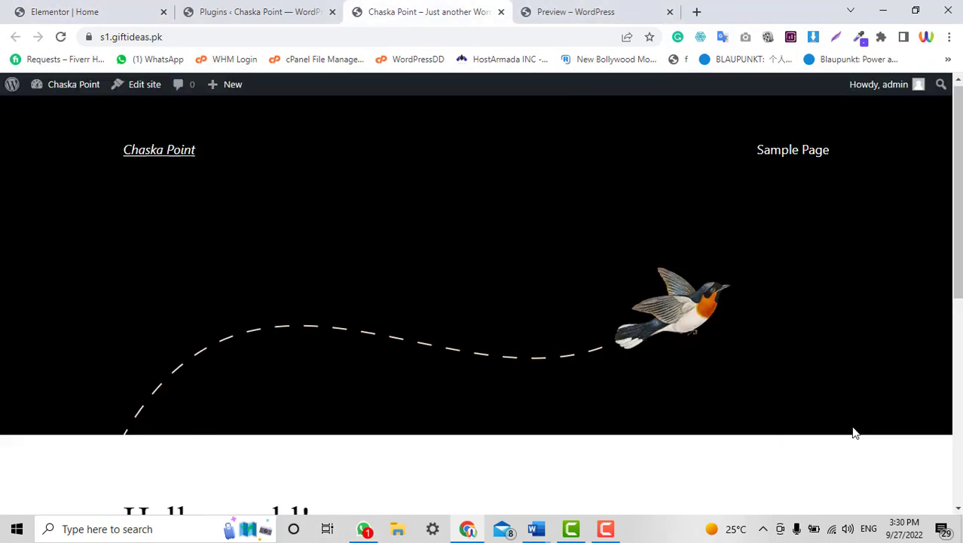
scroll(856, 432, down, 4)
click(74, 6)
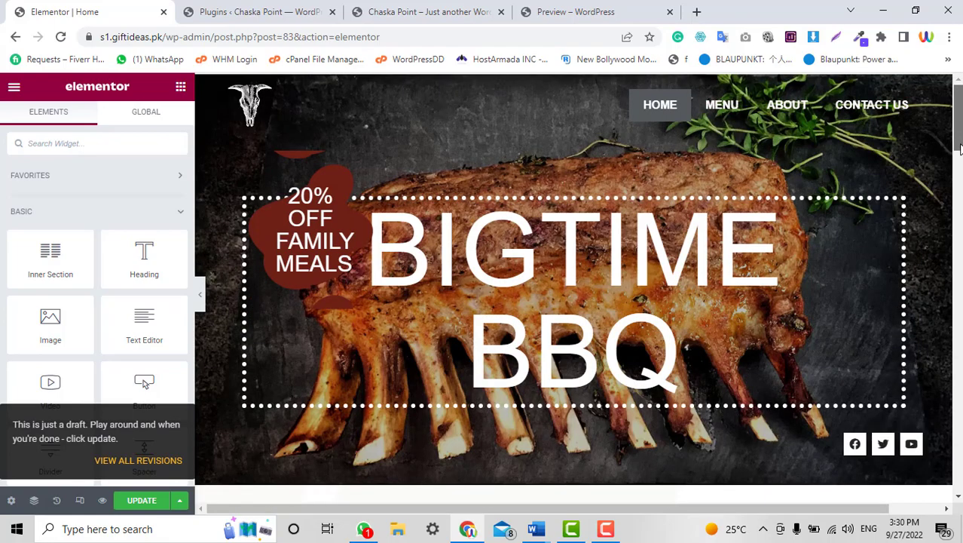
Scroll the Home page editor to review the RESTAURANT WEBSITE hero and logo.
scroll(960, 149, down, 20)
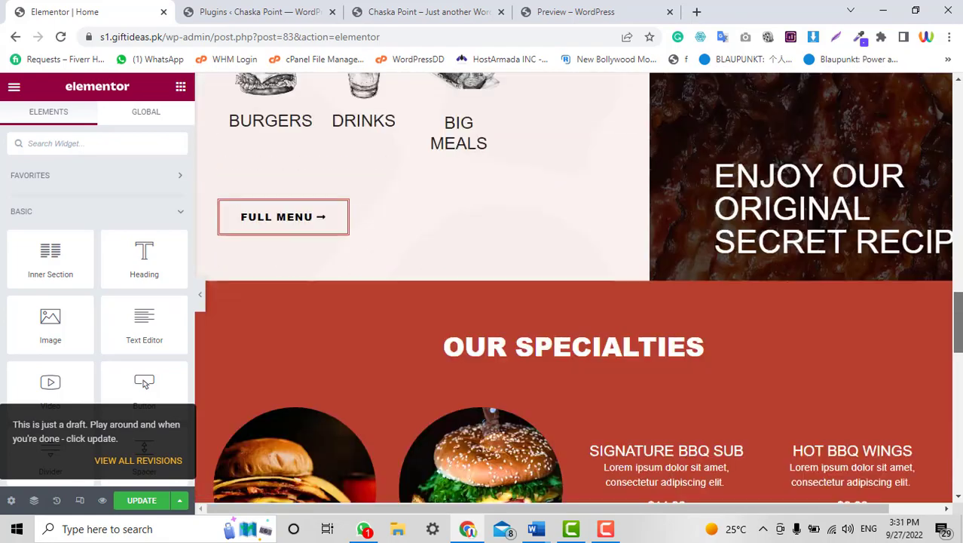
scroll(960, 437, down, 10)
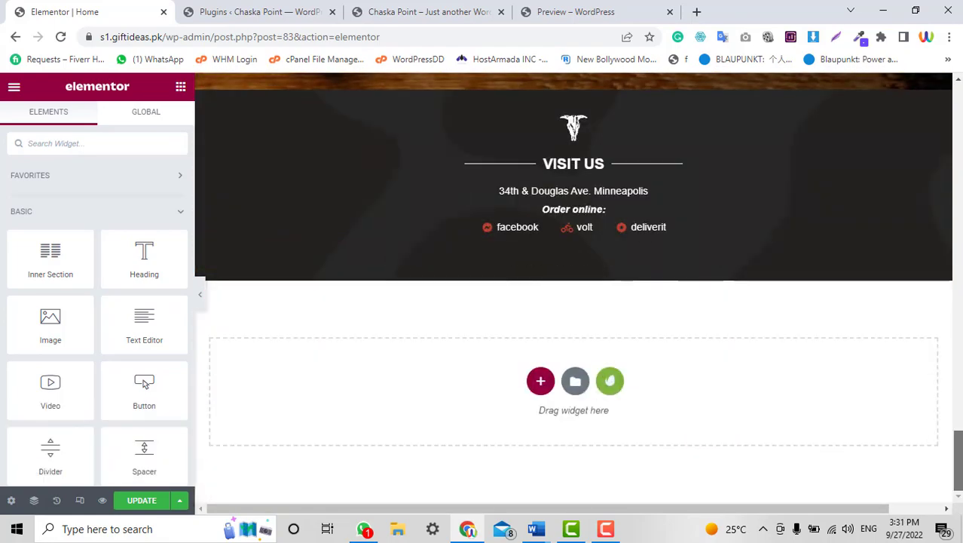
drag(958, 453, 959, 111)
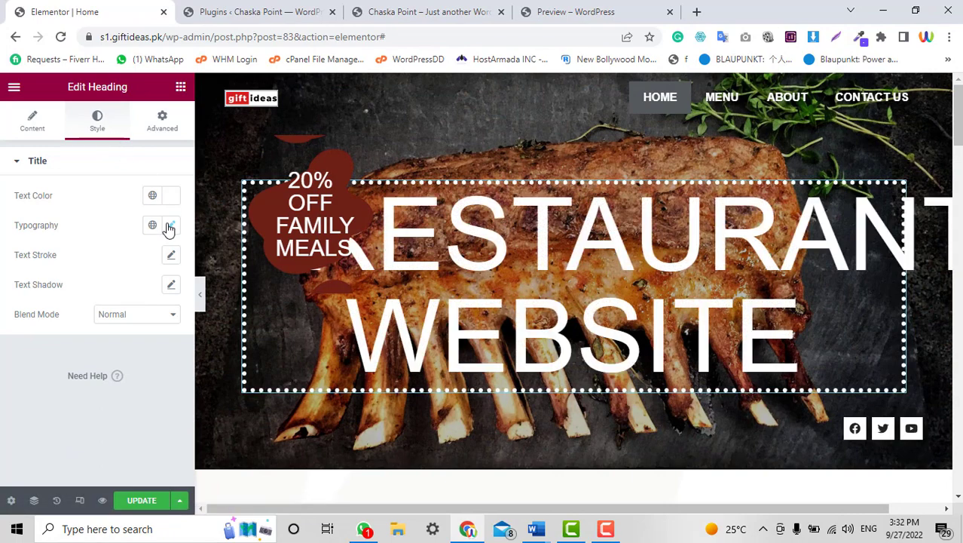
Reduce the hero heading's typography text size.
click(169, 227)
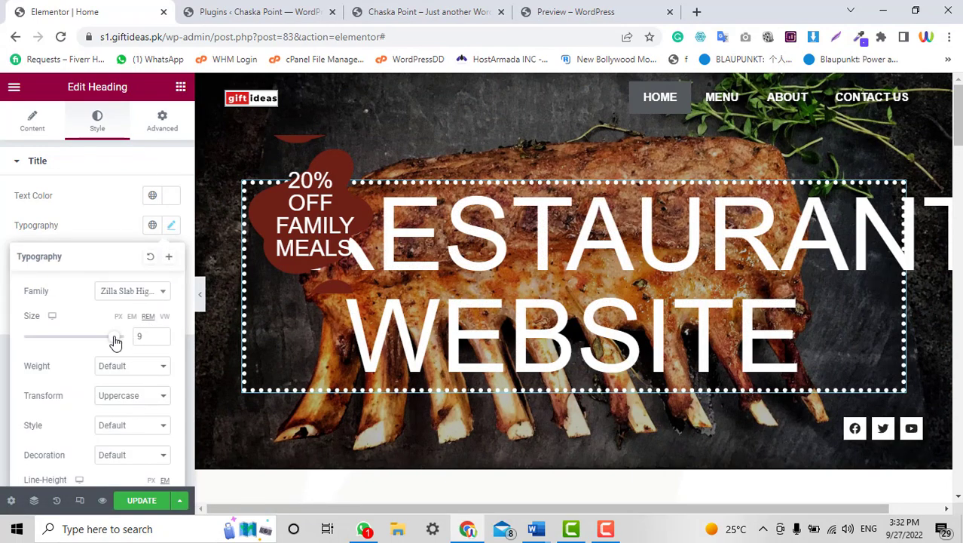
drag(114, 341, 72, 346)
scroll(573, 288, down, 3)
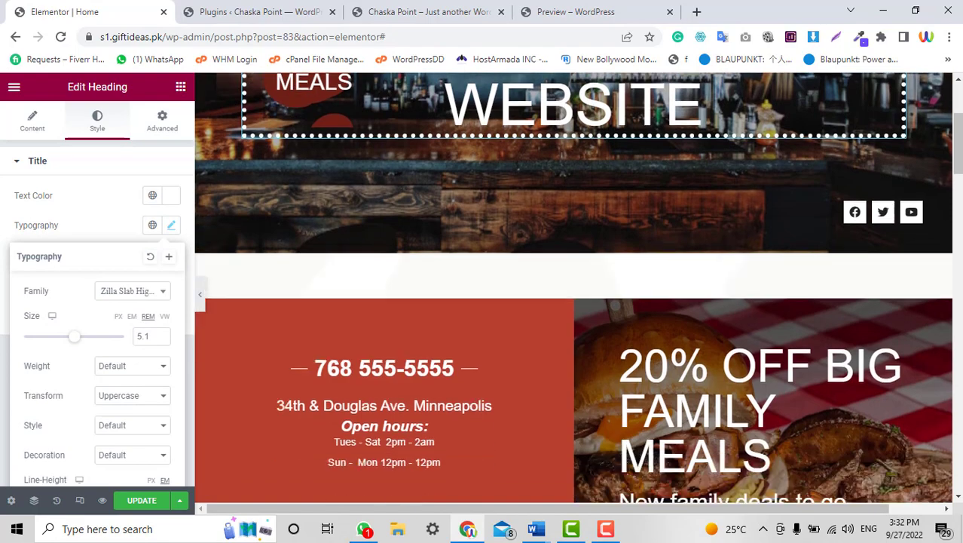
scroll(574, 288, down, 4)
scroll(573, 288, up, 3)
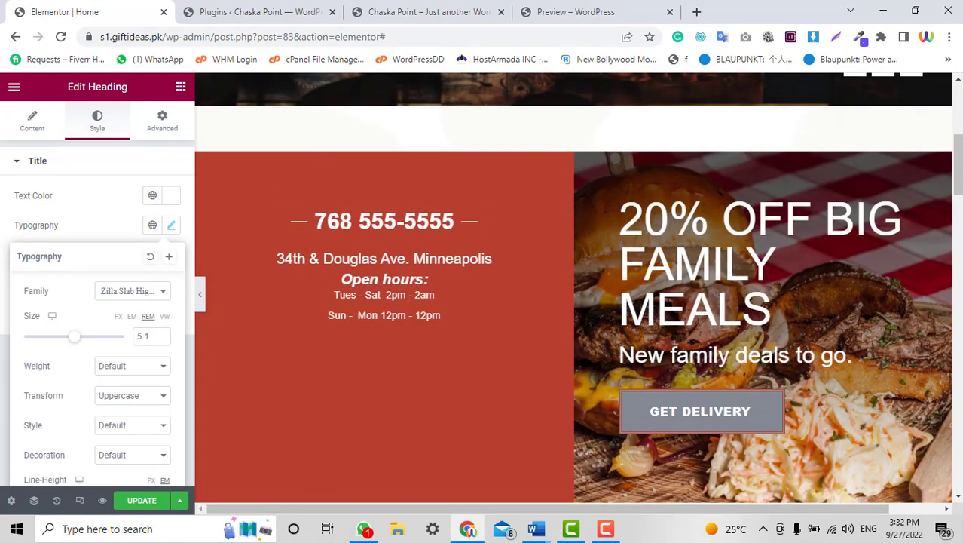
scroll(574, 288, up, 5)
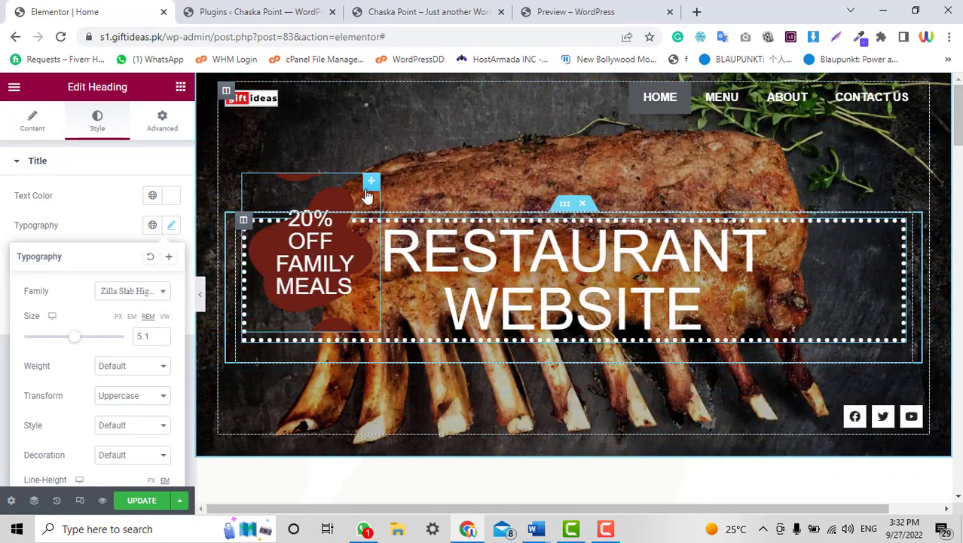
Change the discount heading's title from 20% to 40% OFF Family Meals.
click(301, 255)
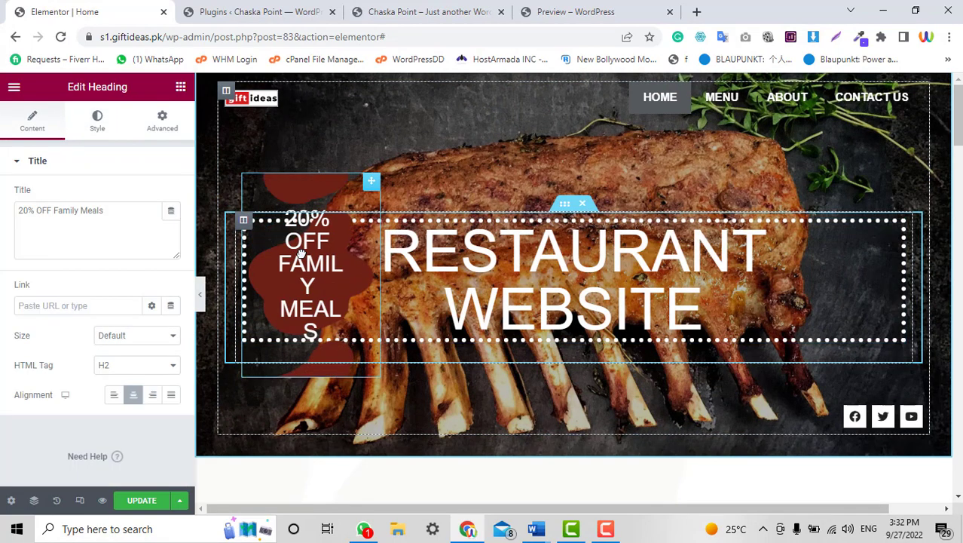
triple_click(98, 223)
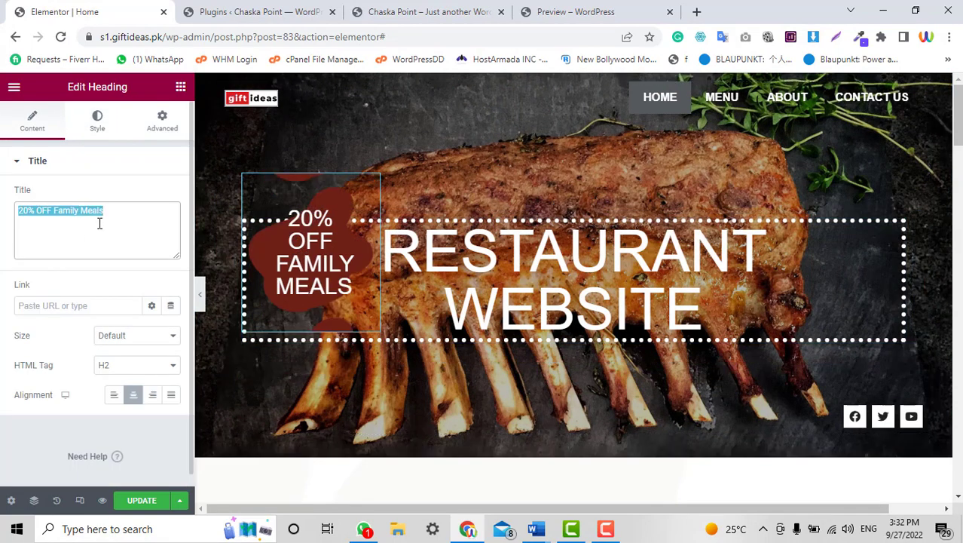
click(20, 211)
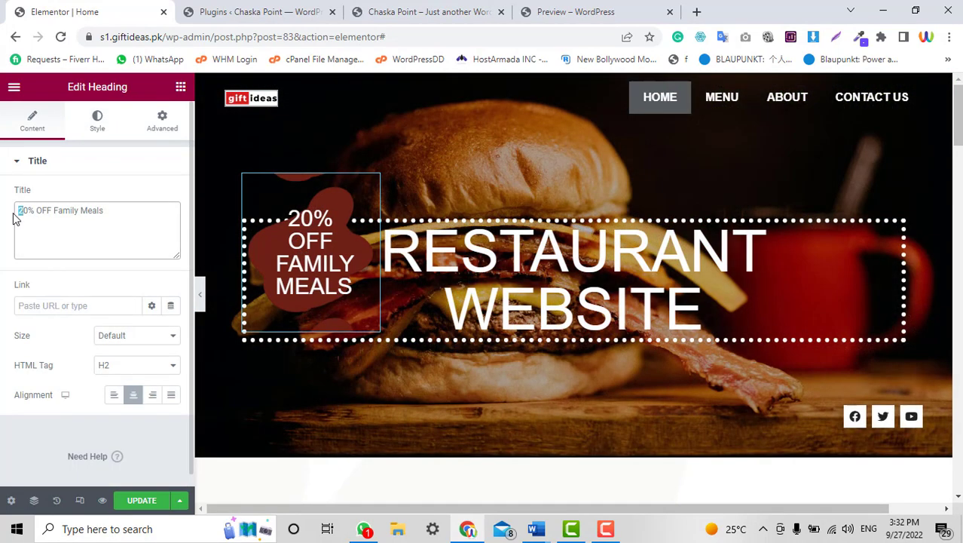
text(4)
scroll(818, 316, down, 3)
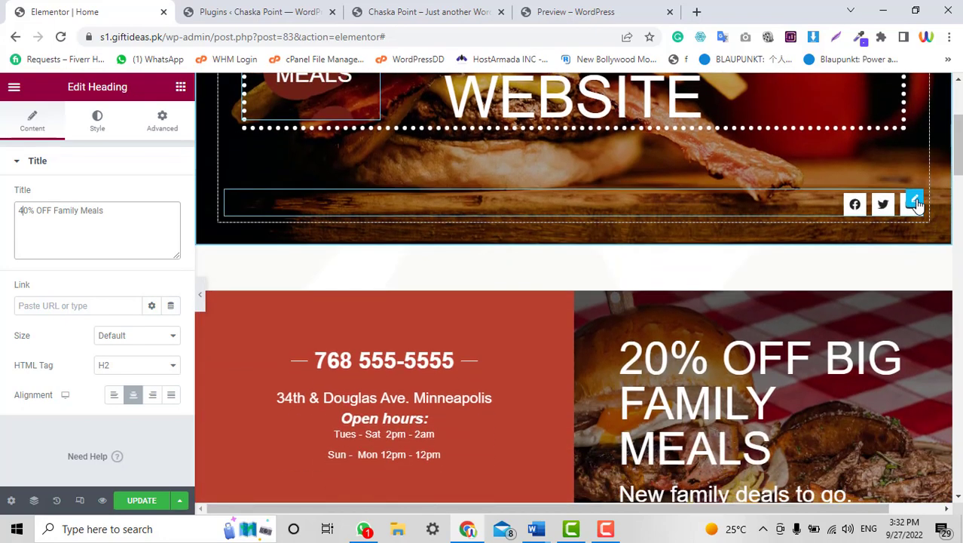
click(915, 202)
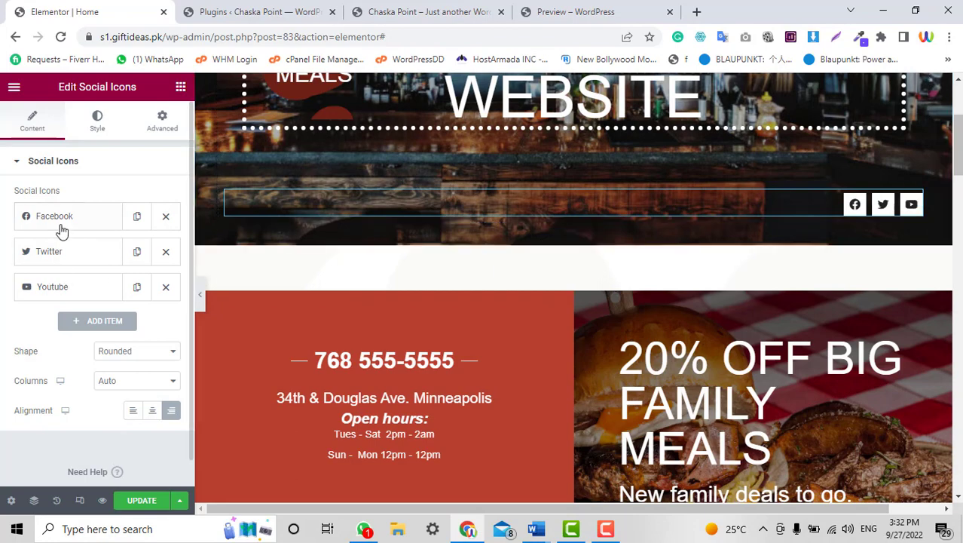
Link the Facebook icon to facebook.com/wpoidea.
click(61, 230)
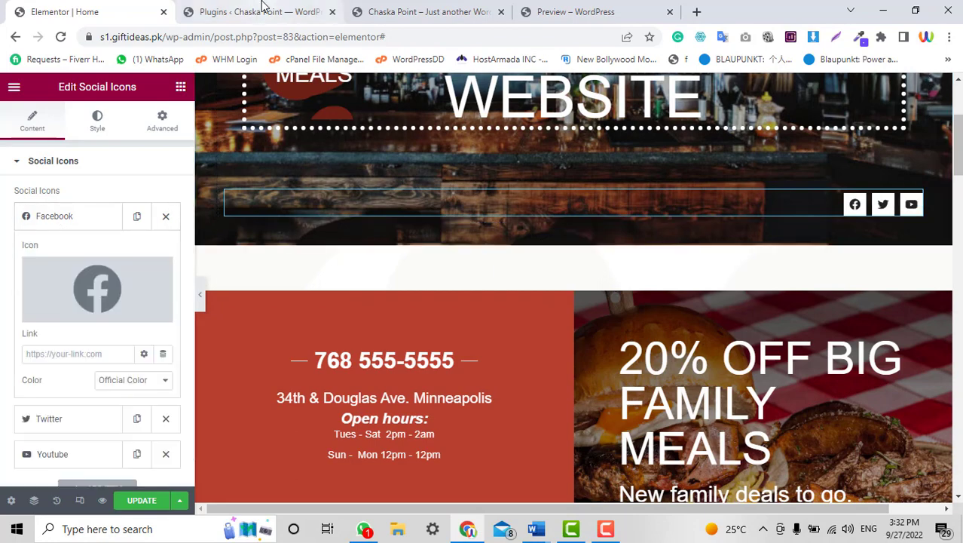
click(697, 11)
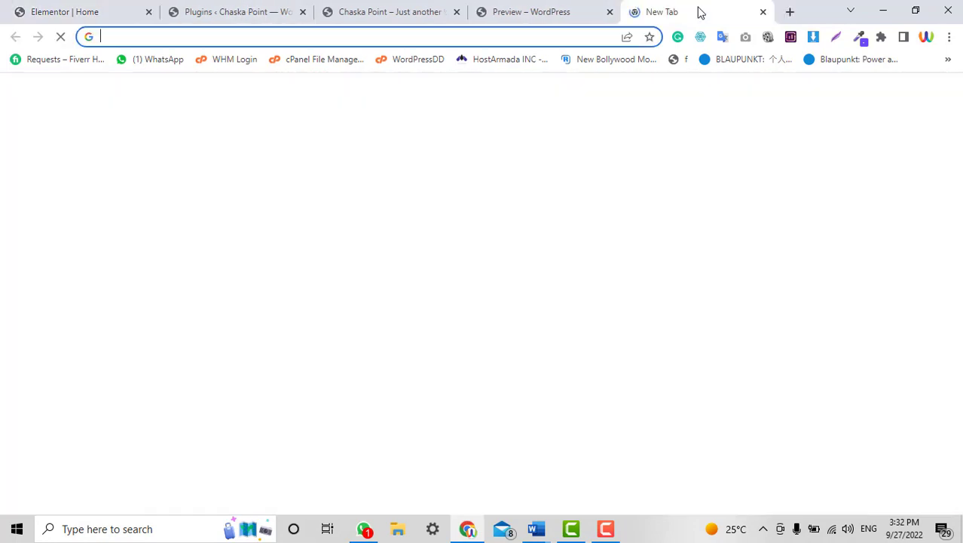
text(facebook.com/wp)
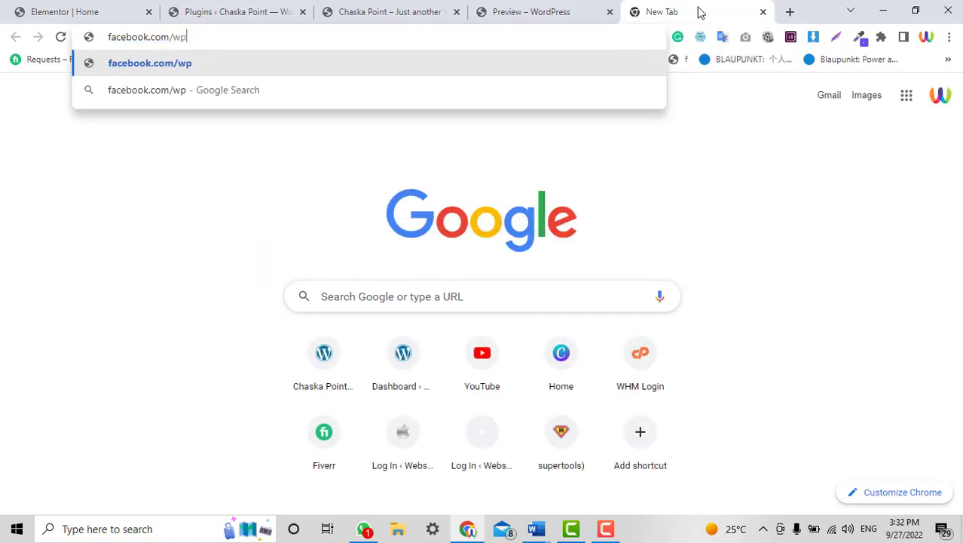
text(o)
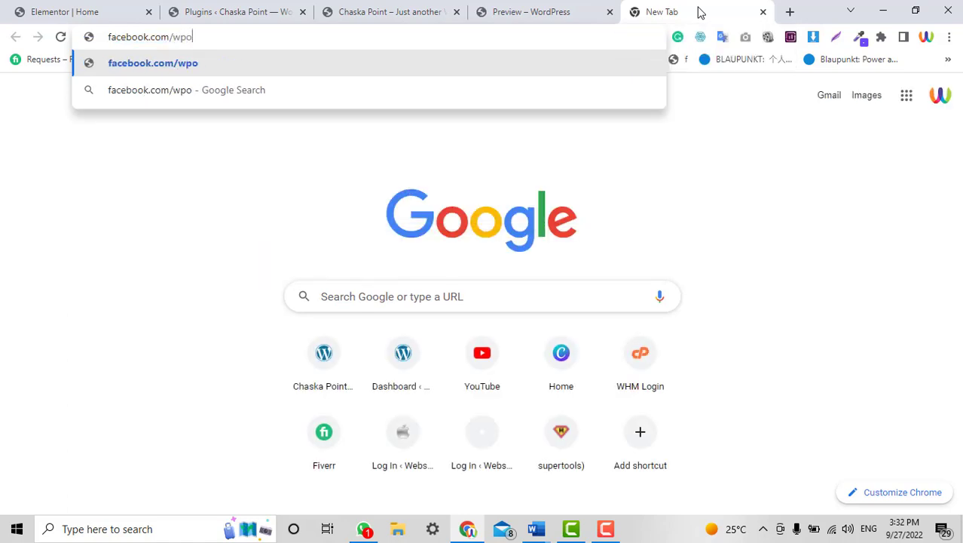
text(idea)
key(ctrl+a)
key(ctrl+c)
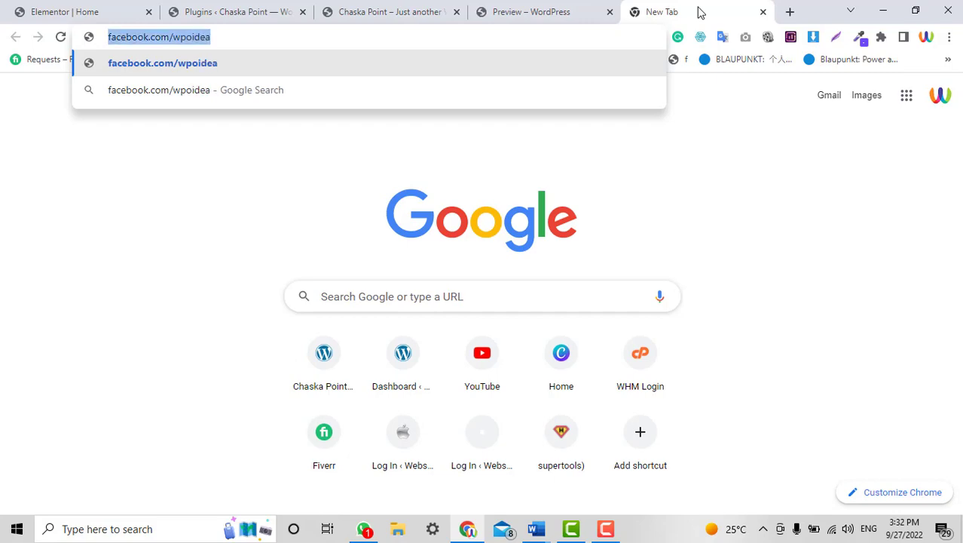
click(113, 9)
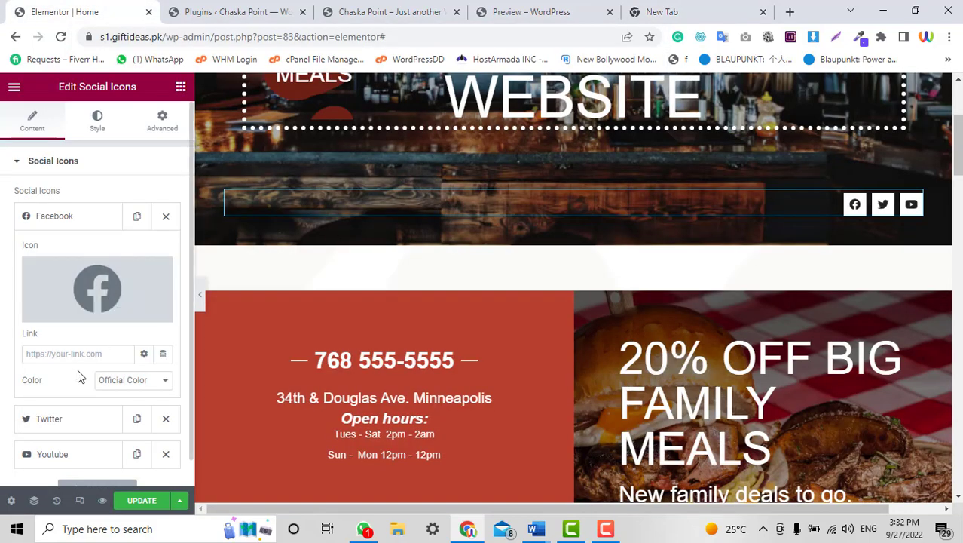
key(ctrl+v)
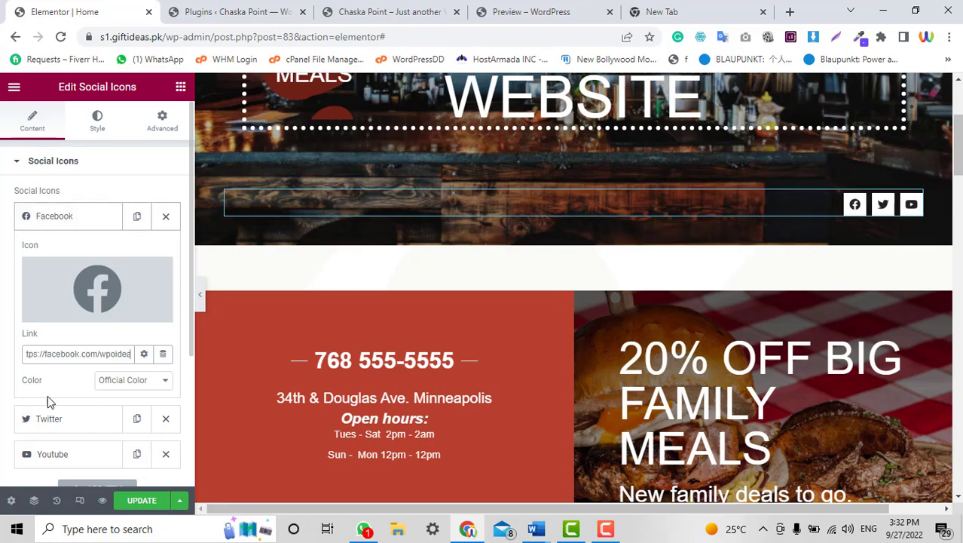
Delete the Twitter icon from the social icons list.
click(48, 424)
click(47, 453)
scroll(120, 249, down, 2)
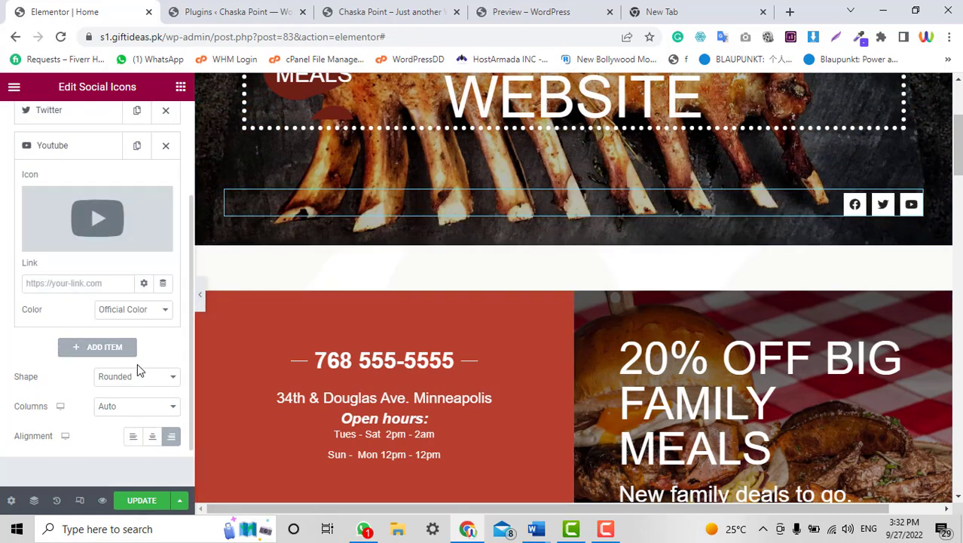
scroll(103, 260, up, 2)
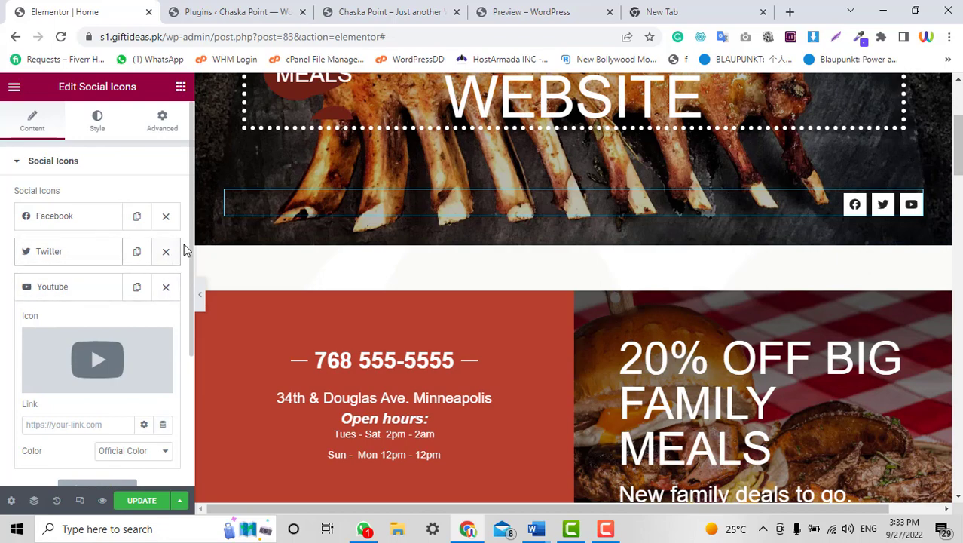
click(166, 252)
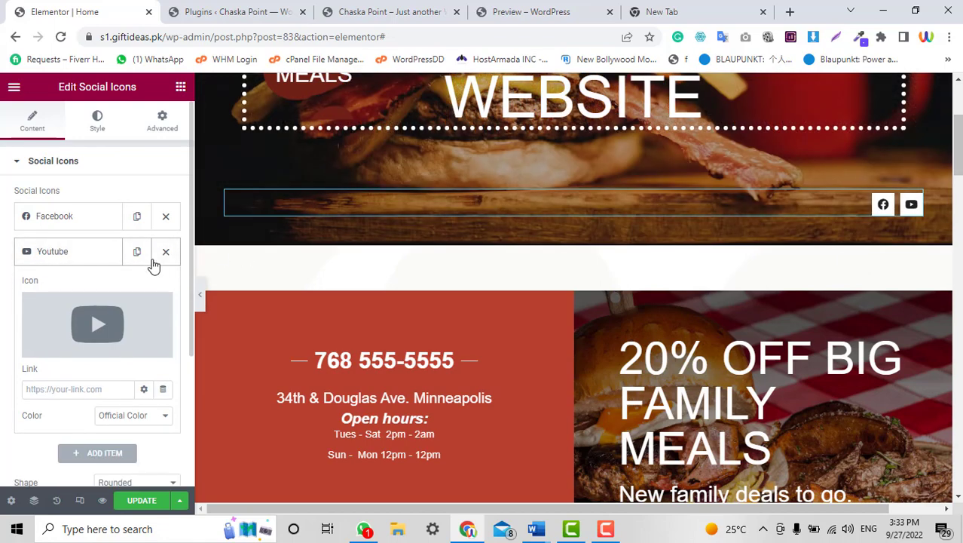
click(74, 256)
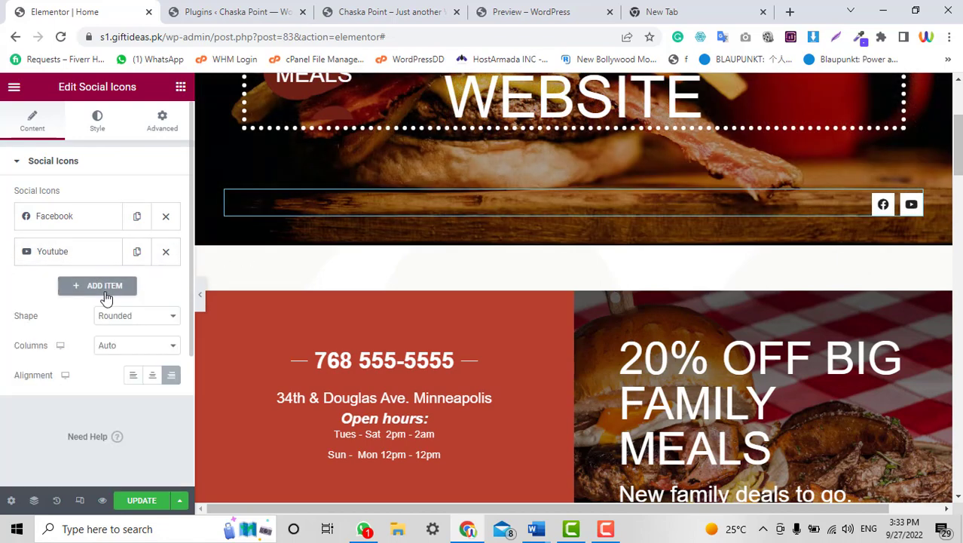
Add a new social icon item using the Instagram icon from the Icon Library.
click(105, 290)
click(87, 359)
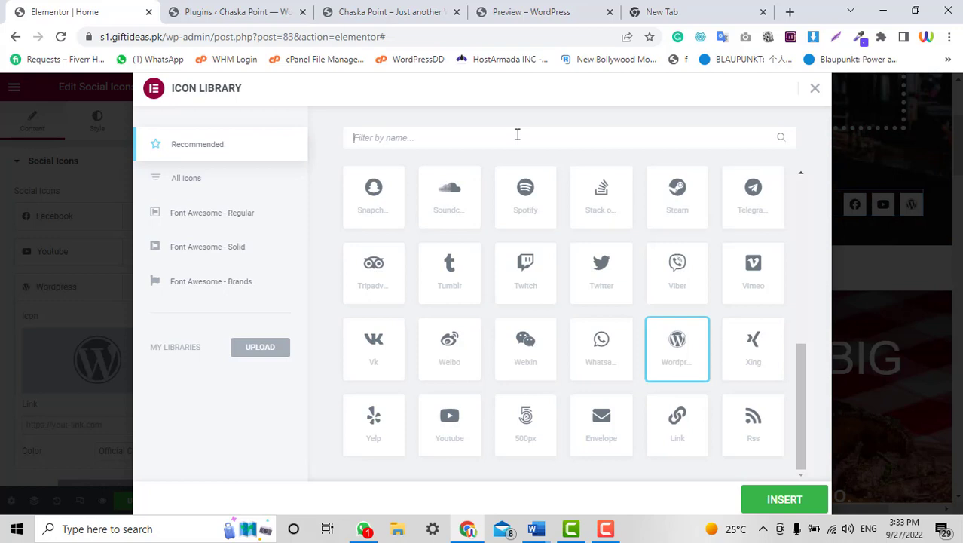
text(ins)
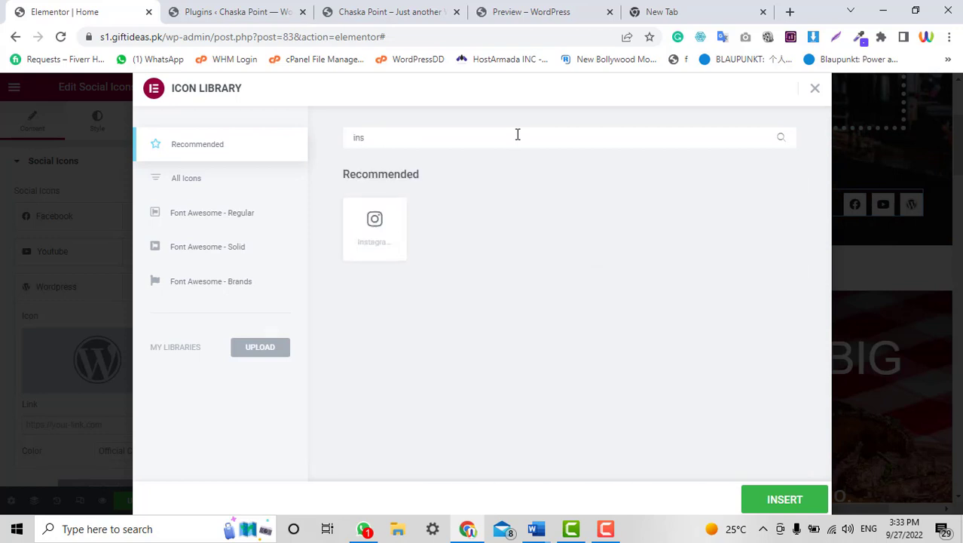
click(380, 237)
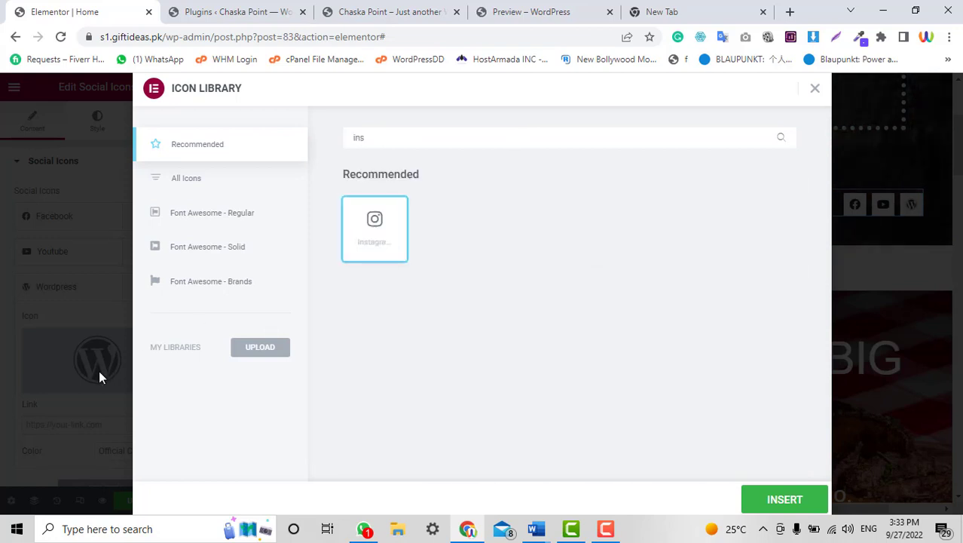
click(776, 511)
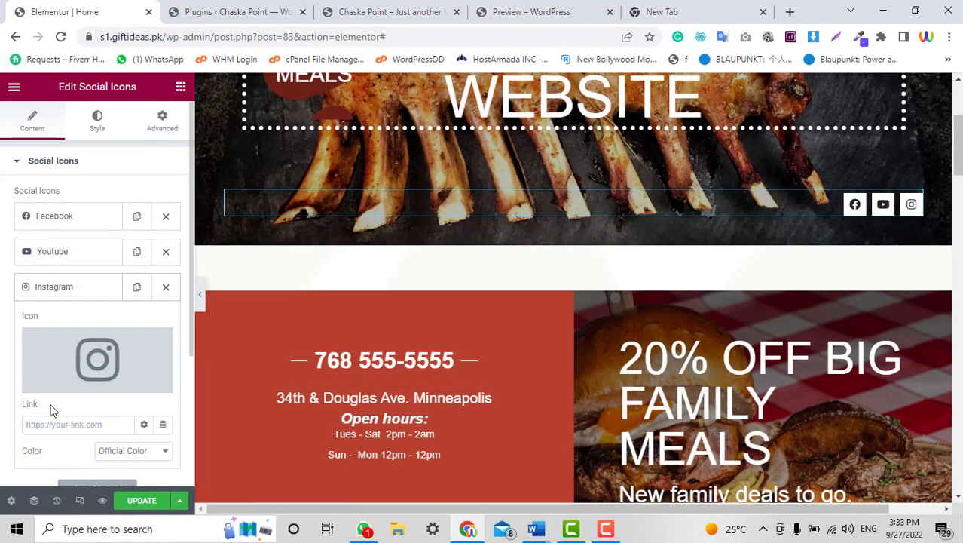
click(54, 285)
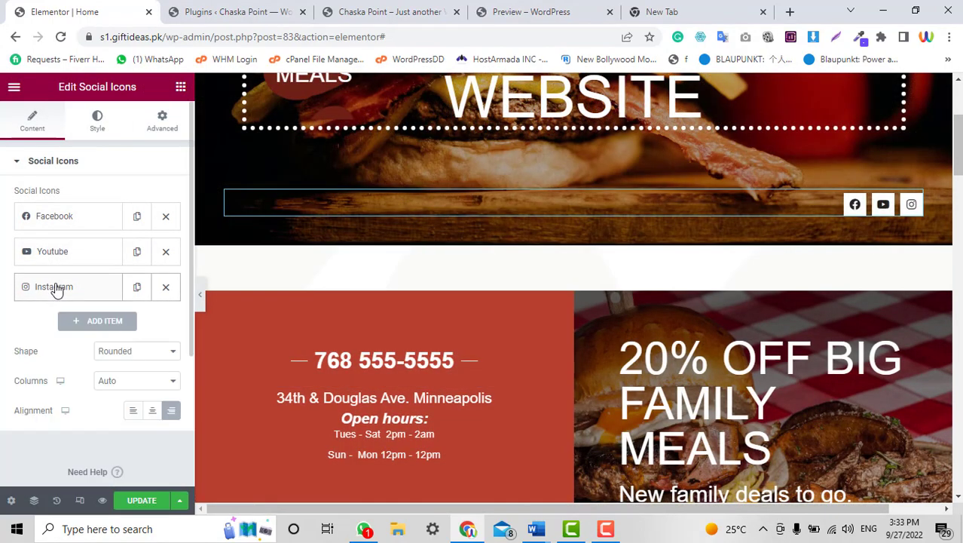
scroll(781, 241, down, 2)
scroll(780, 241, down, 3)
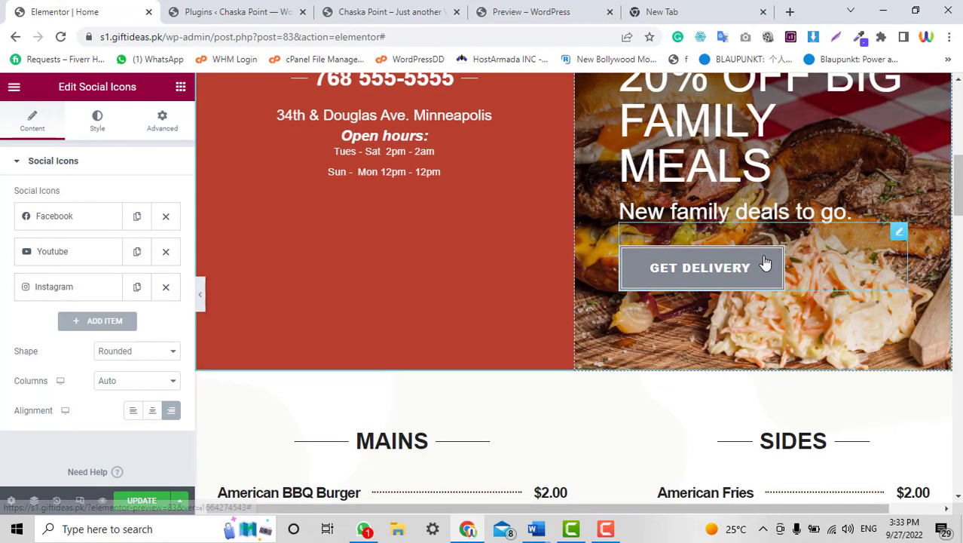
scroll(767, 263, up, 3)
Replace the divider's sample phone number with the restaurant's own phone number.
click(898, 211)
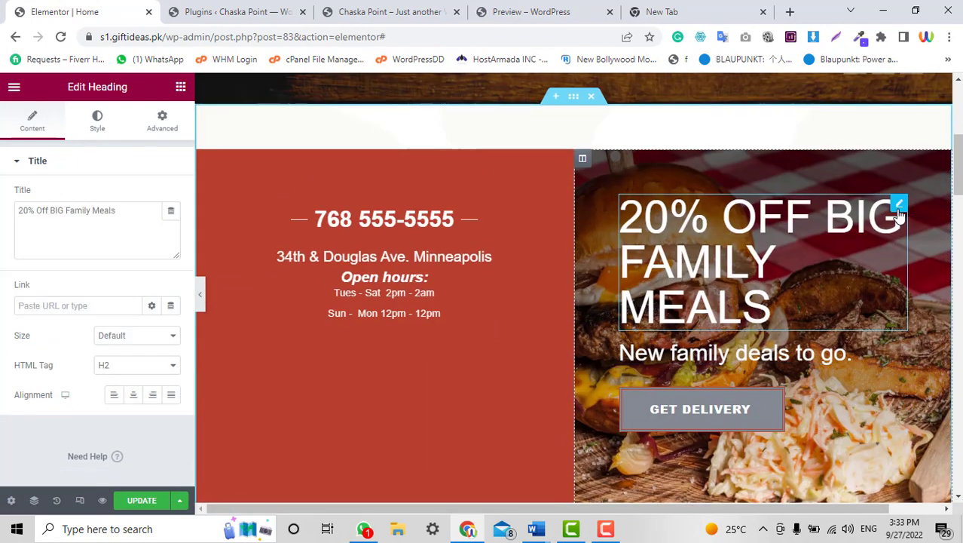
click(73, 212)
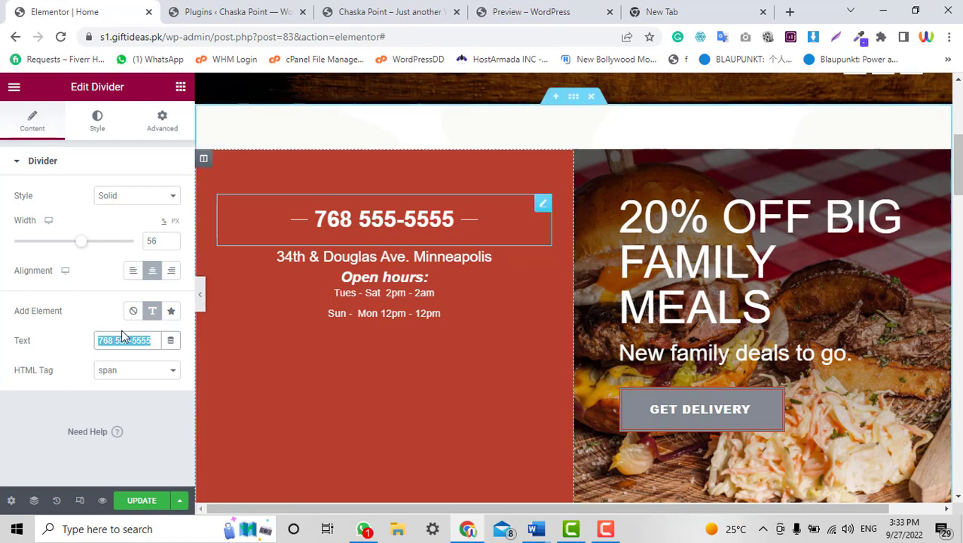
key(BackSpace)
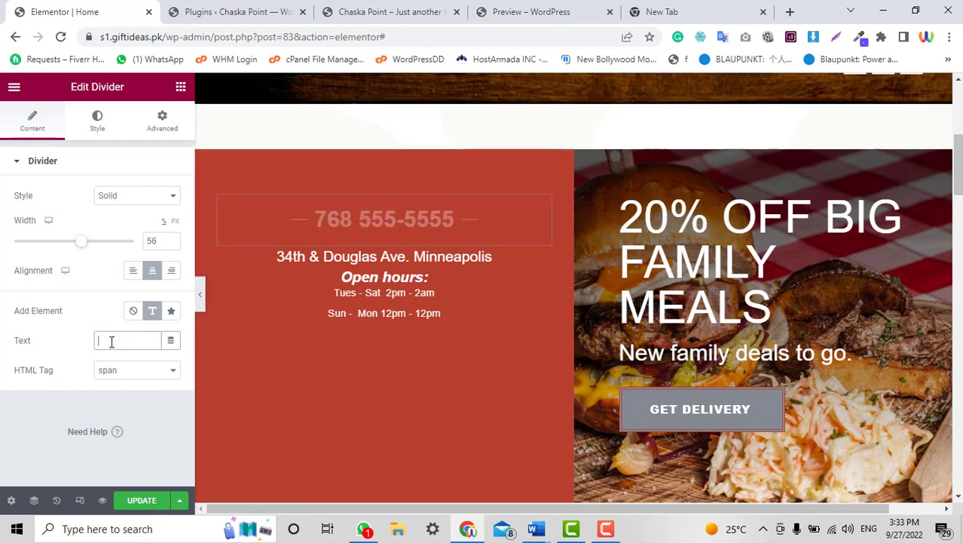
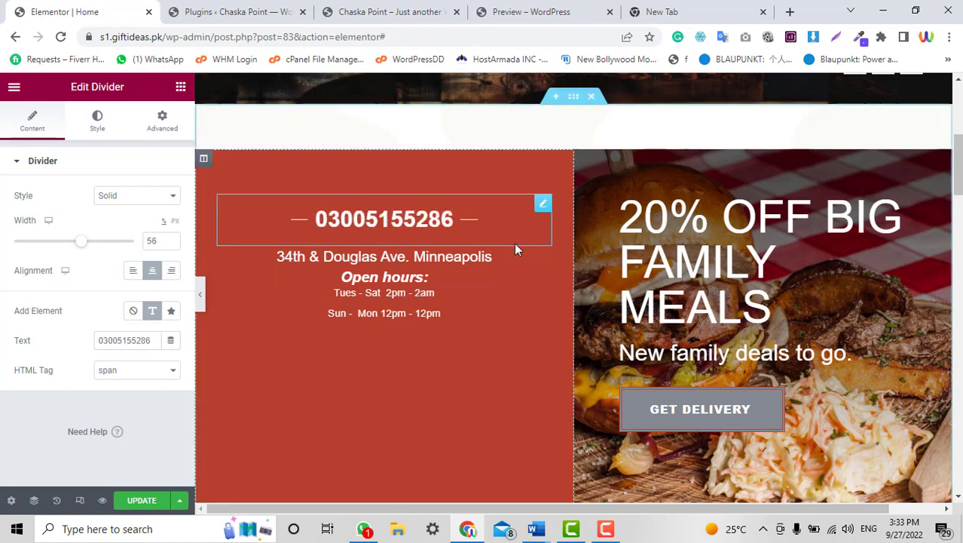
scroll(457, 331, down, 5)
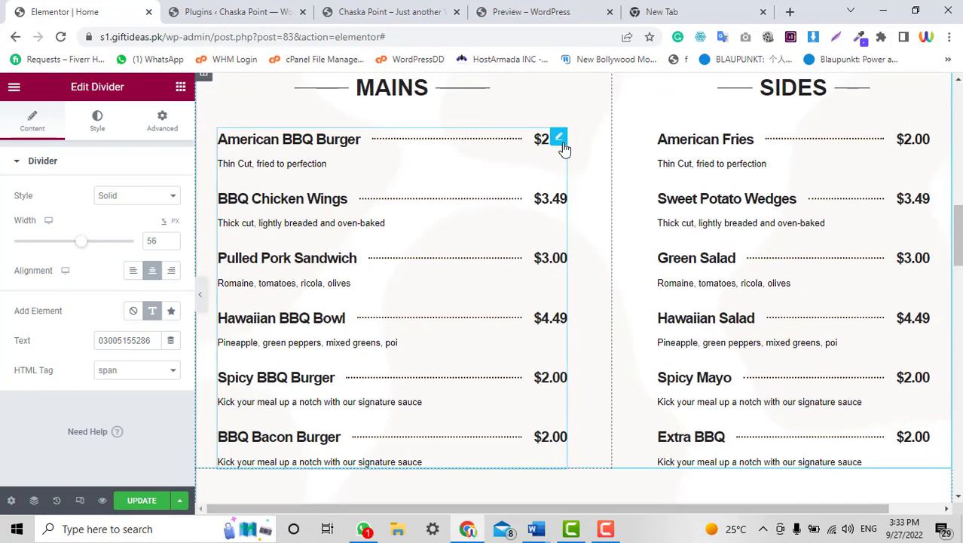
Edit the American BBQ Burger item's Price field from $2.00 to Rs200.00.
click(560, 140)
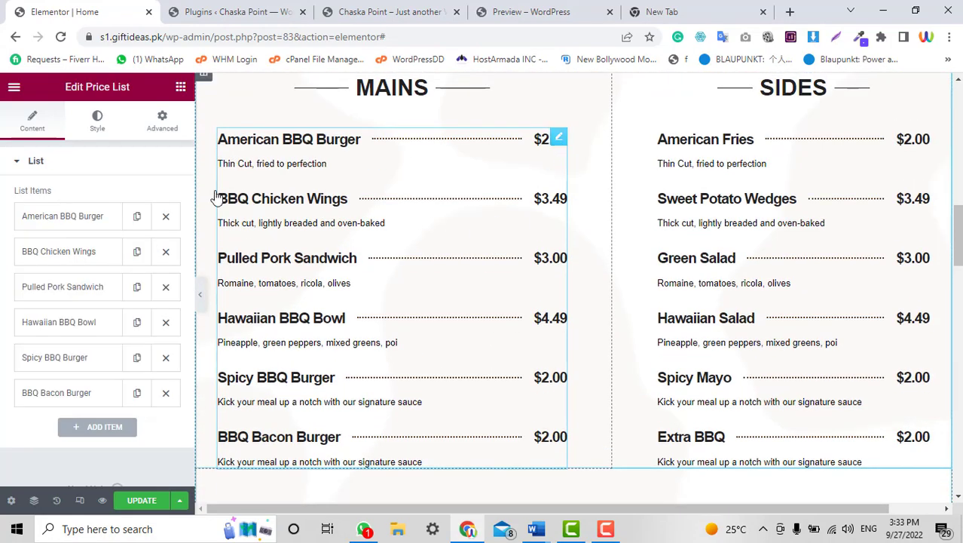
click(60, 220)
drag(112, 294, 42, 302)
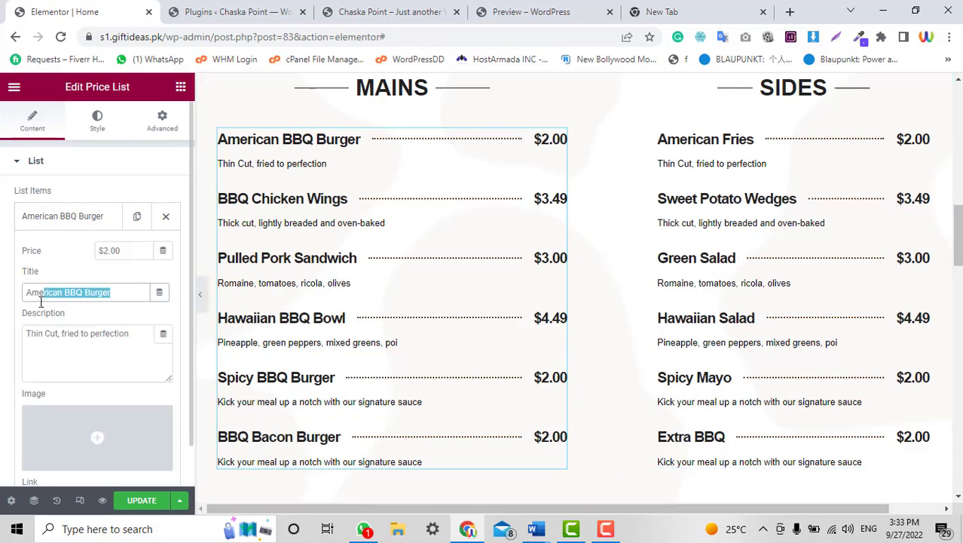
click(98, 252)
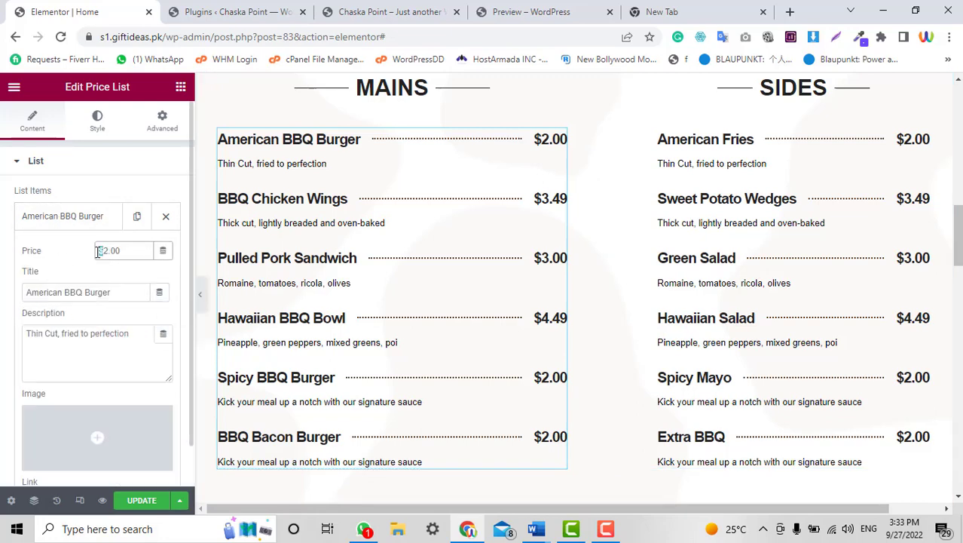
text(Rs2)
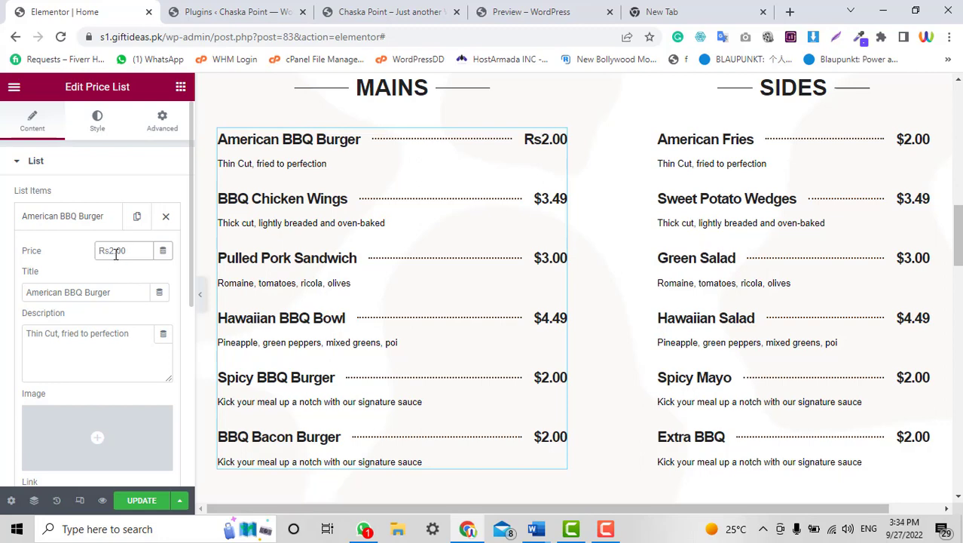
text(00)
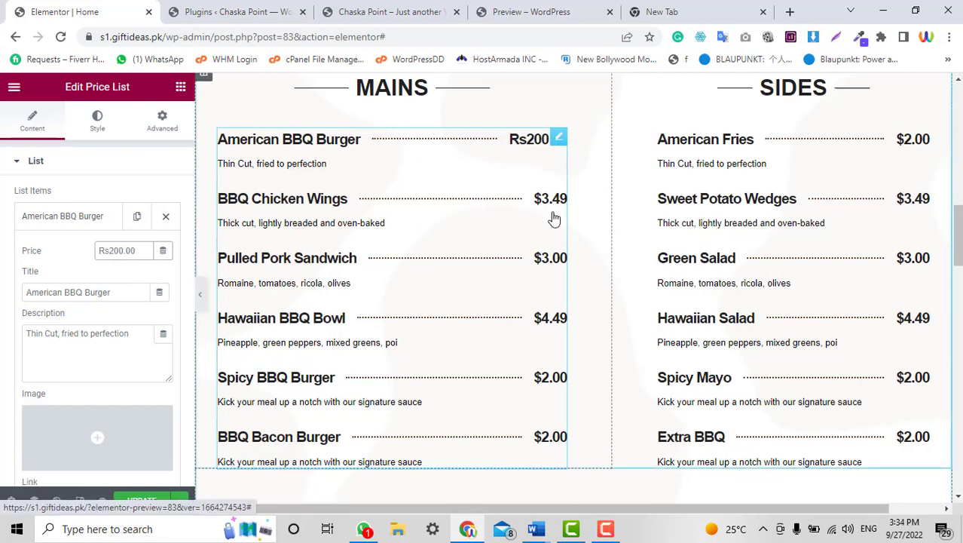
scroll(513, 213, down, 3)
scroll(784, 289, down, 3)
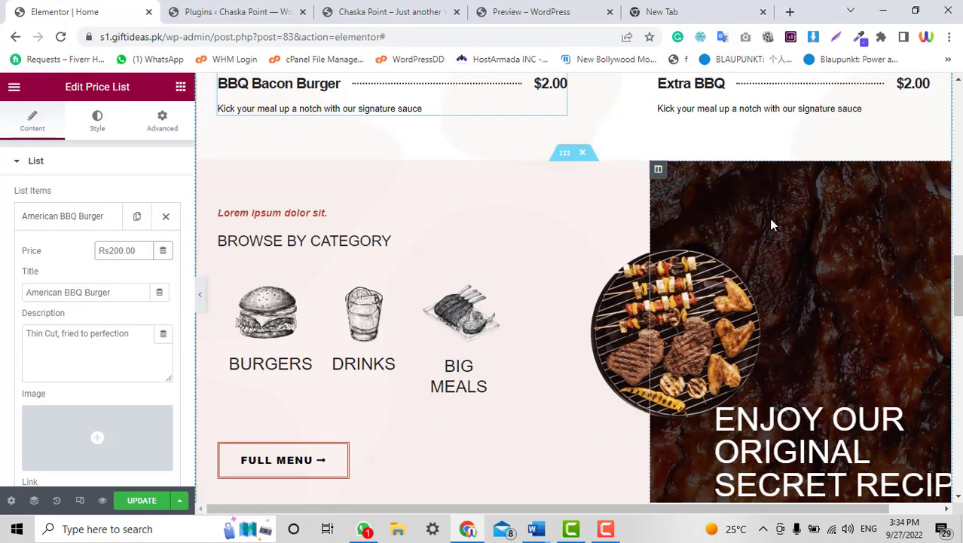
Set the right column's Style background image to the chocolate cake photo from the Media Library.
click(658, 170)
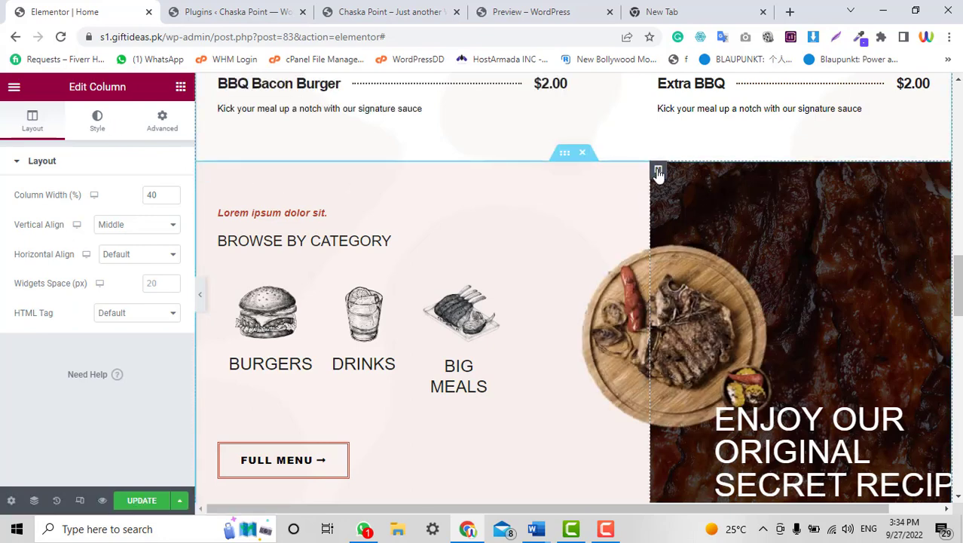
click(104, 139)
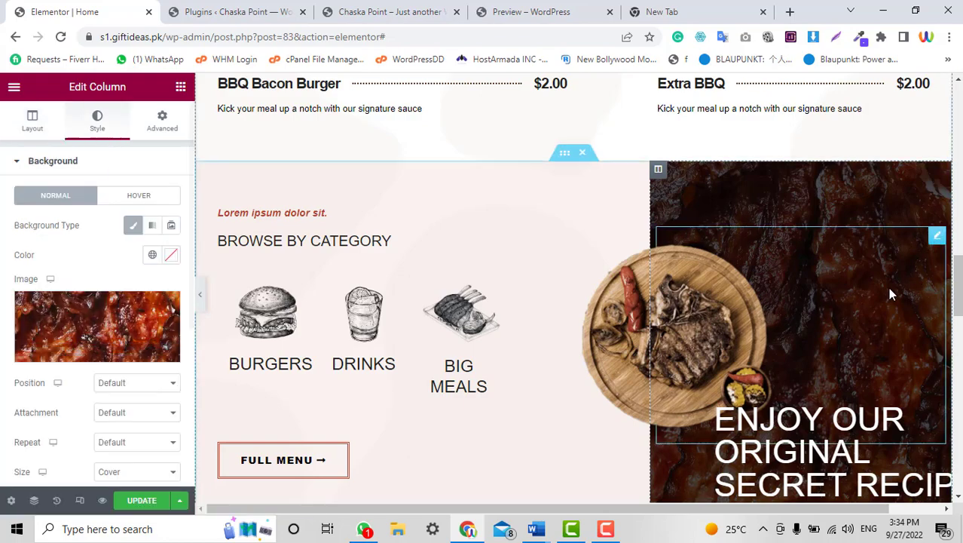
scroll(889, 294, down, 2)
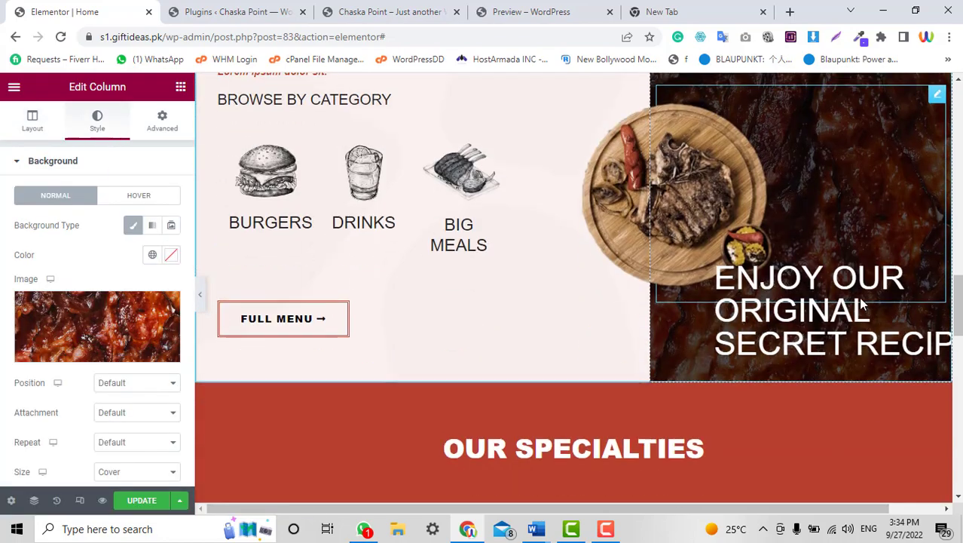
click(85, 334)
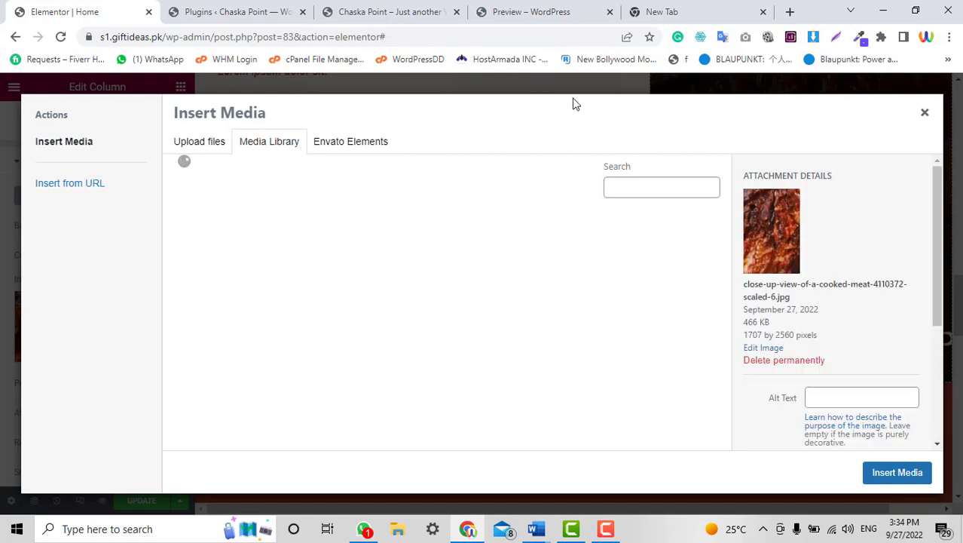
click(329, 301)
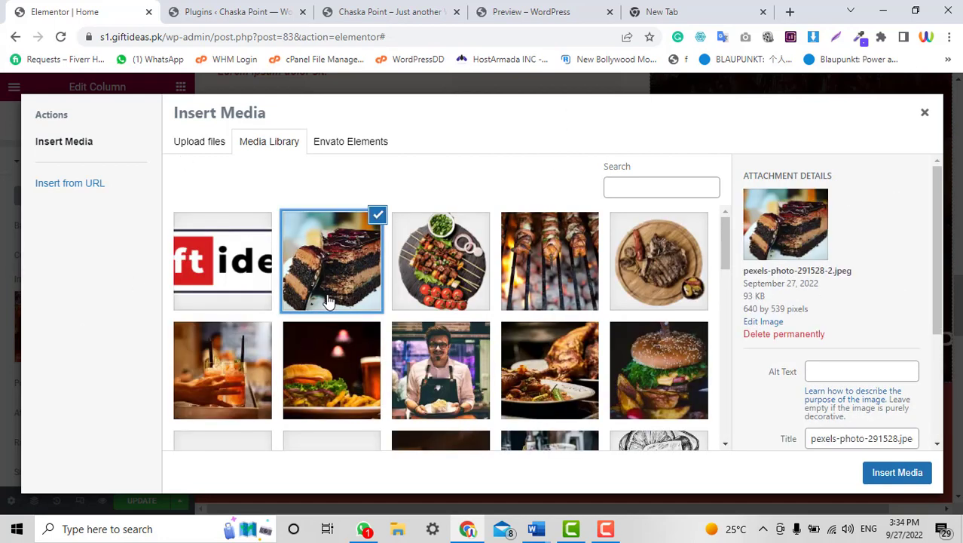
click(888, 473)
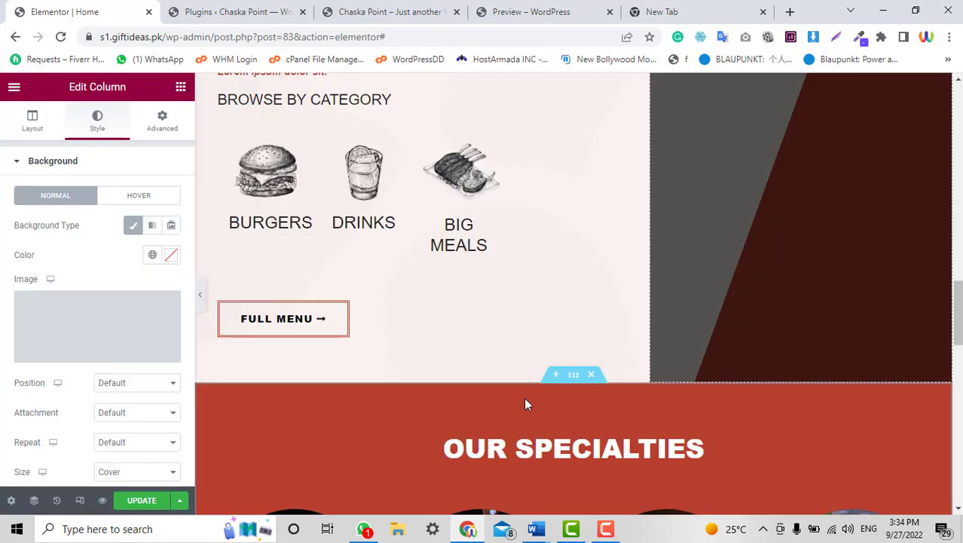
scroll(834, 233, up, 2)
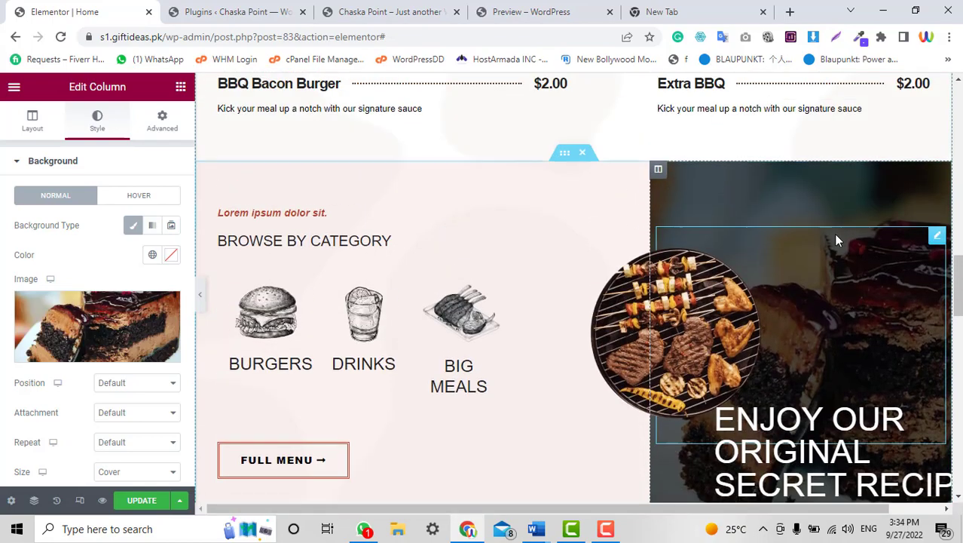
scroll(833, 234, down, 2)
scroll(883, 131, down, 5)
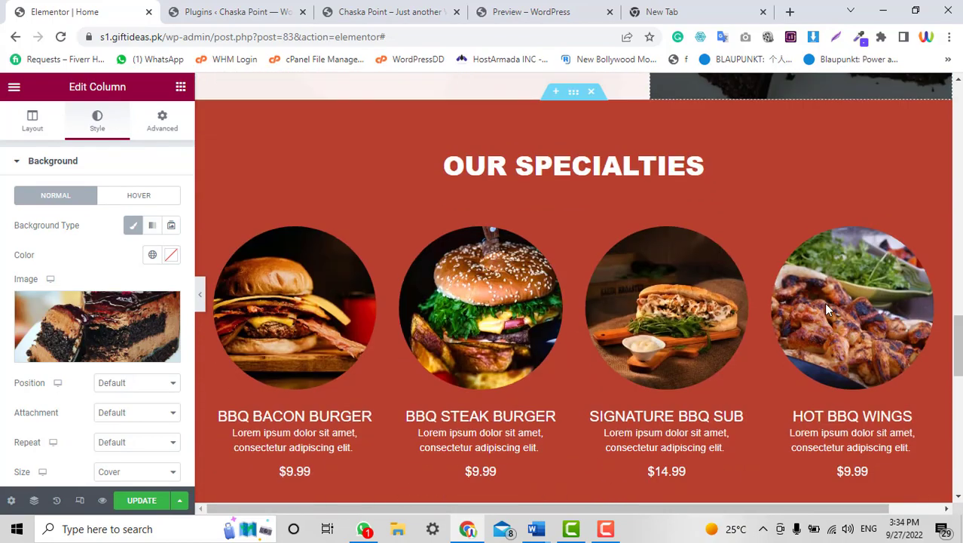
Review the edited Home page, then switch to the Installed Plugins page.
scroll(469, 292, down, 2)
scroll(684, 251, up, 4)
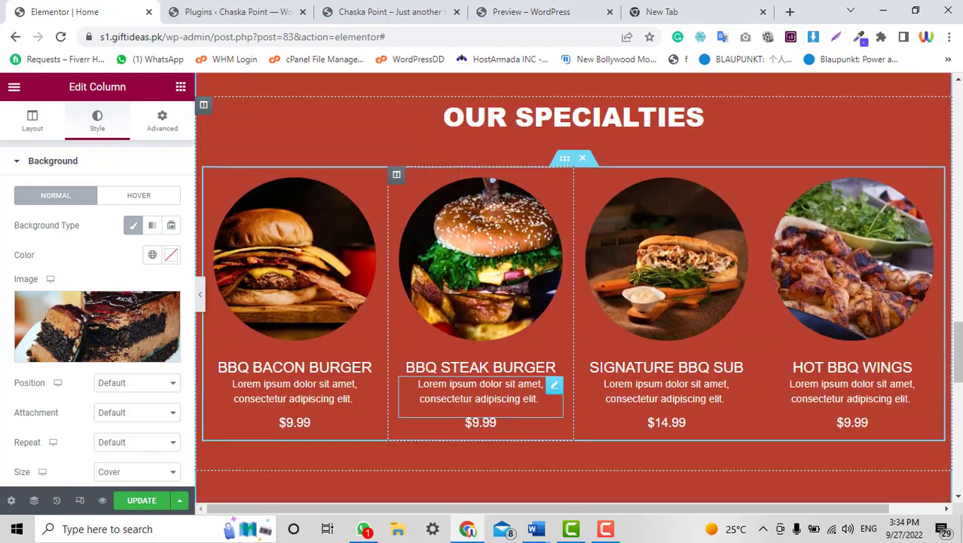
scroll(684, 251, down, 4)
scroll(683, 251, down, 6)
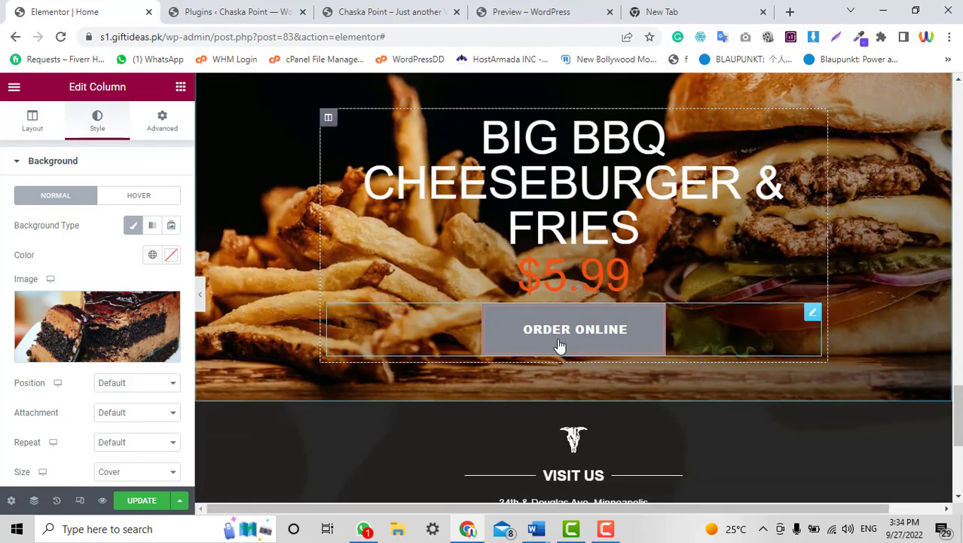
scroll(528, 306, up, 4)
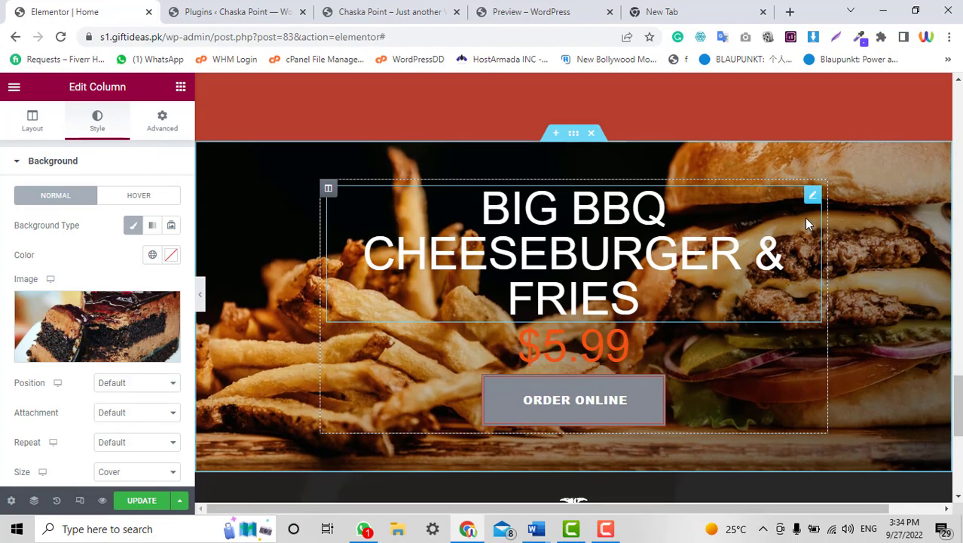
scroll(809, 222, down, 5)
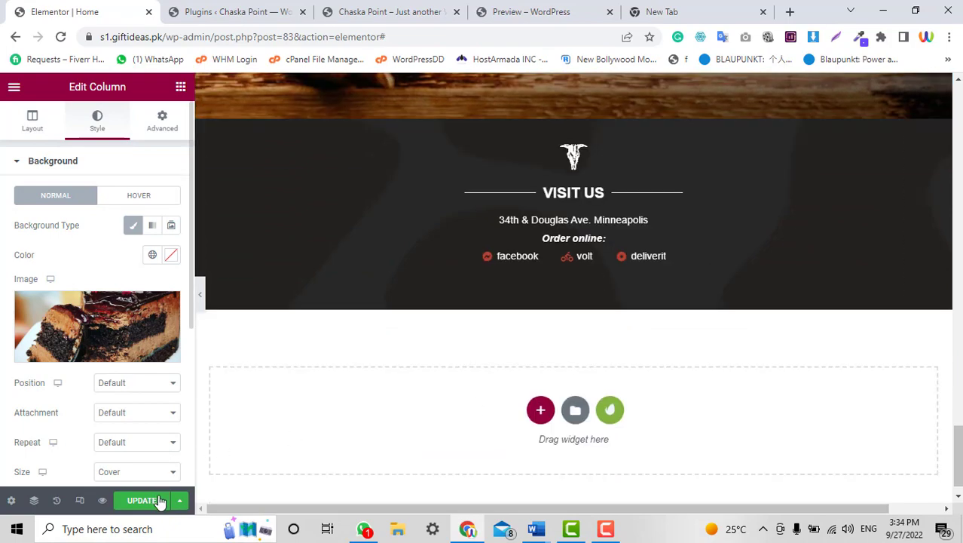
scroll(616, 270, up, 8)
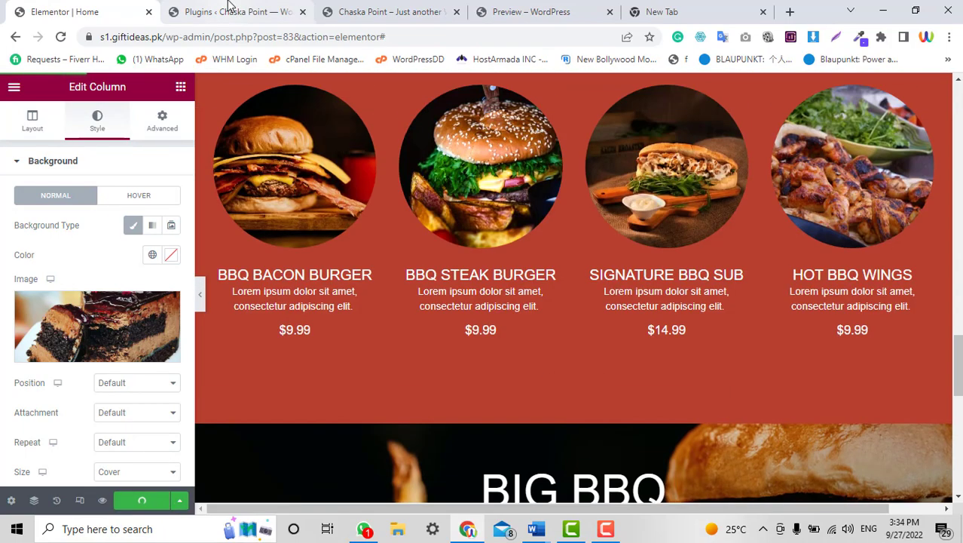
click(229, 6)
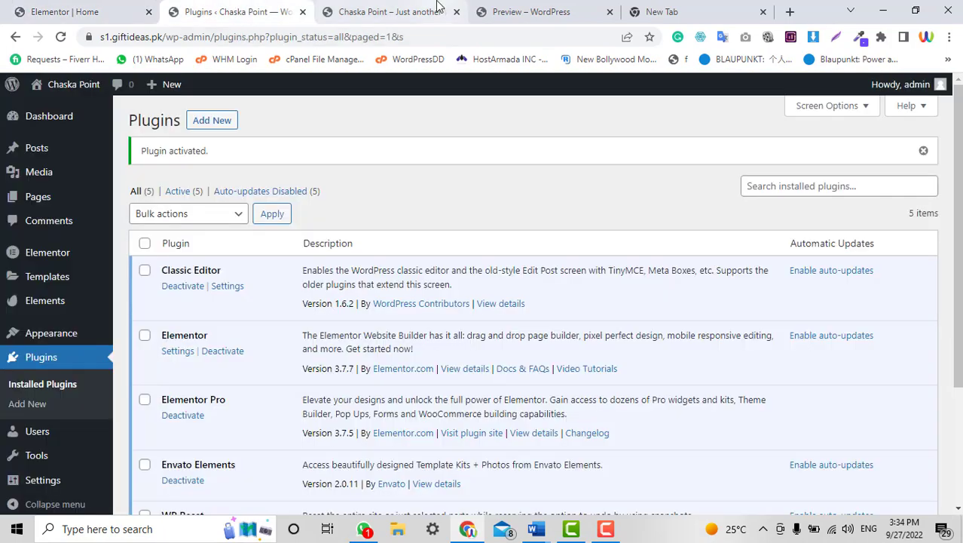
Reload the live Chaska Point site to confirm the saved Home page changes.
click(377, 11)
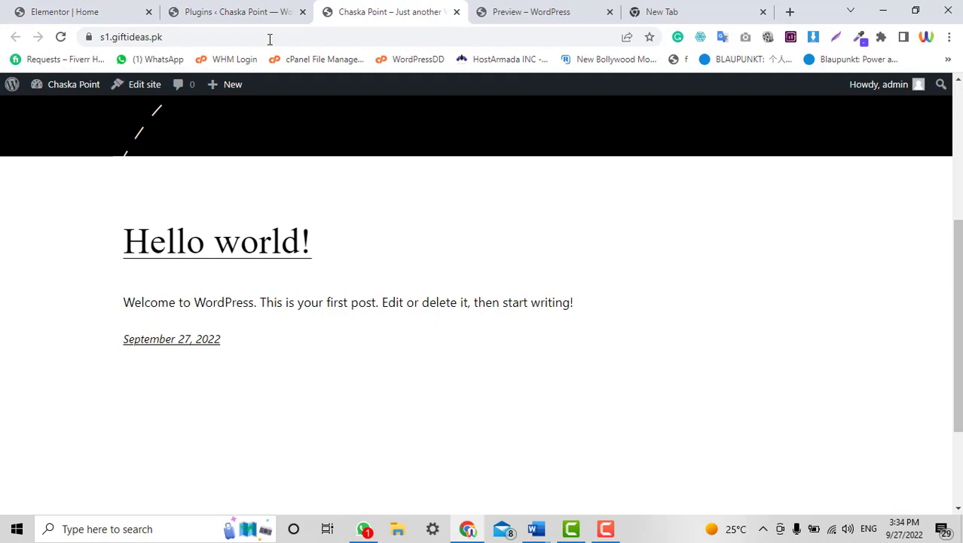
click(61, 38)
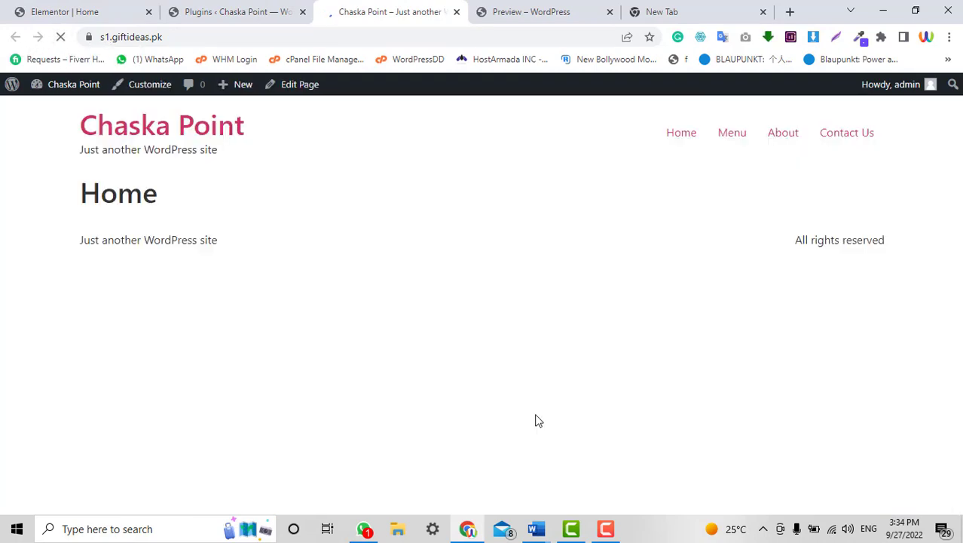
click(71, 7)
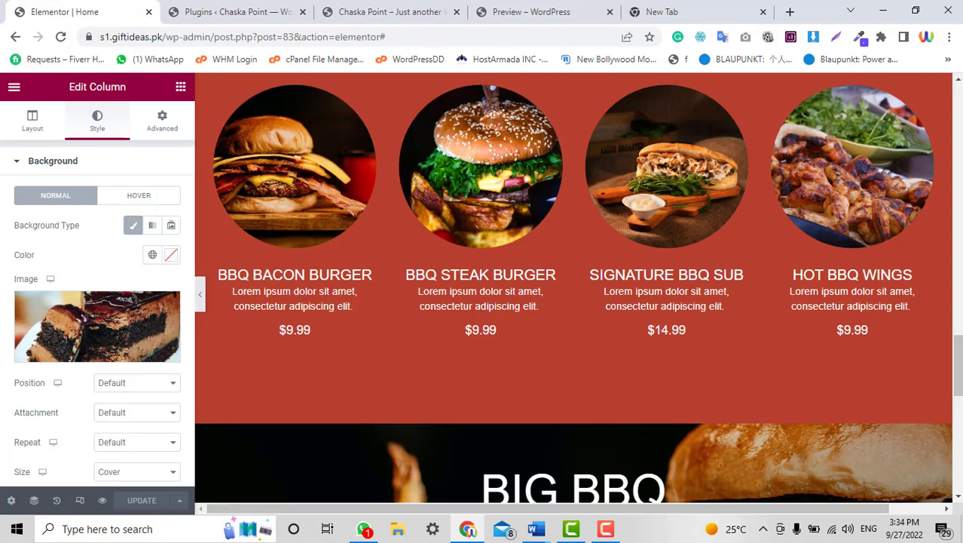
click(377, 11)
click(64, 42)
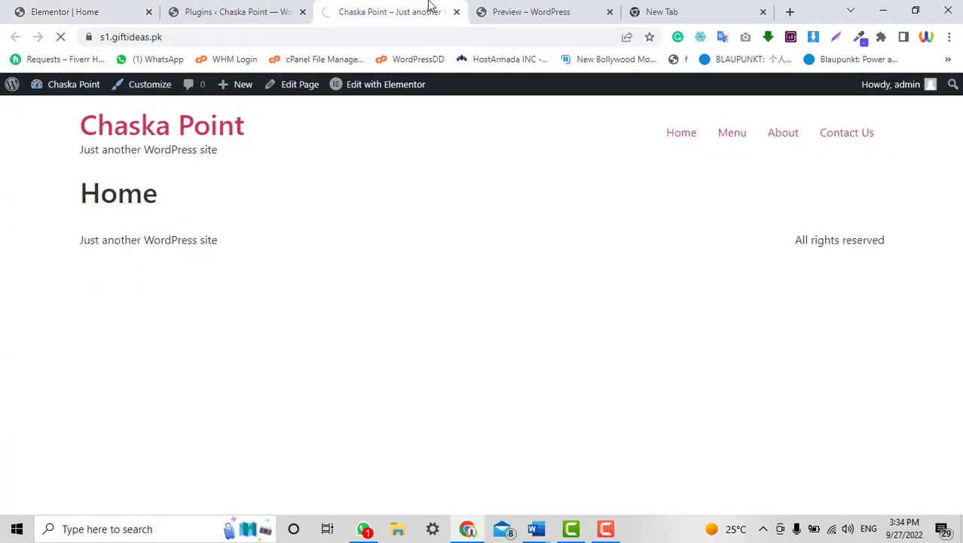
drag(430, 6, 215, 7)
click(87, 9)
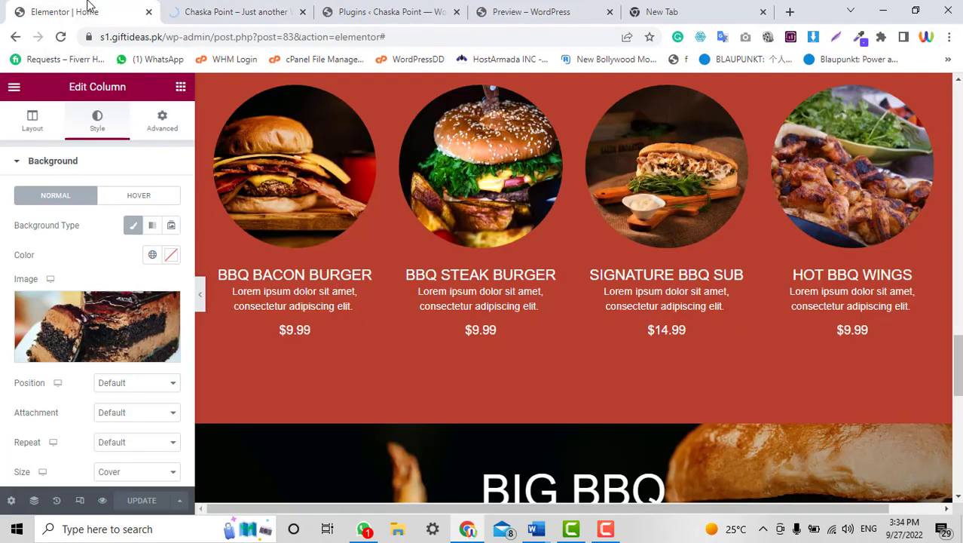
click(223, 9)
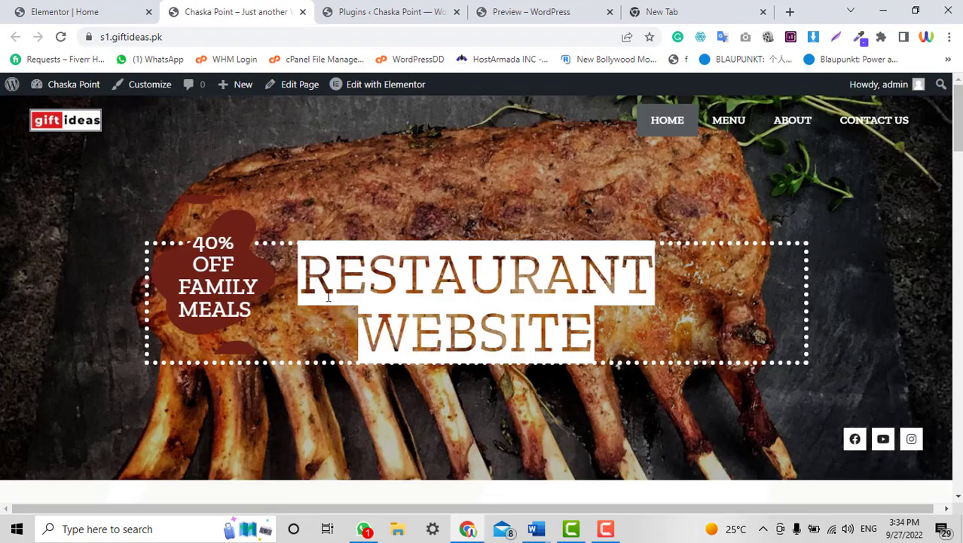
Scroll the live home page from hero to promo section and open the Menu page.
scroll(331, 289, down, 1)
scroll(710, 273, up, 1)
scroll(710, 273, down, 1)
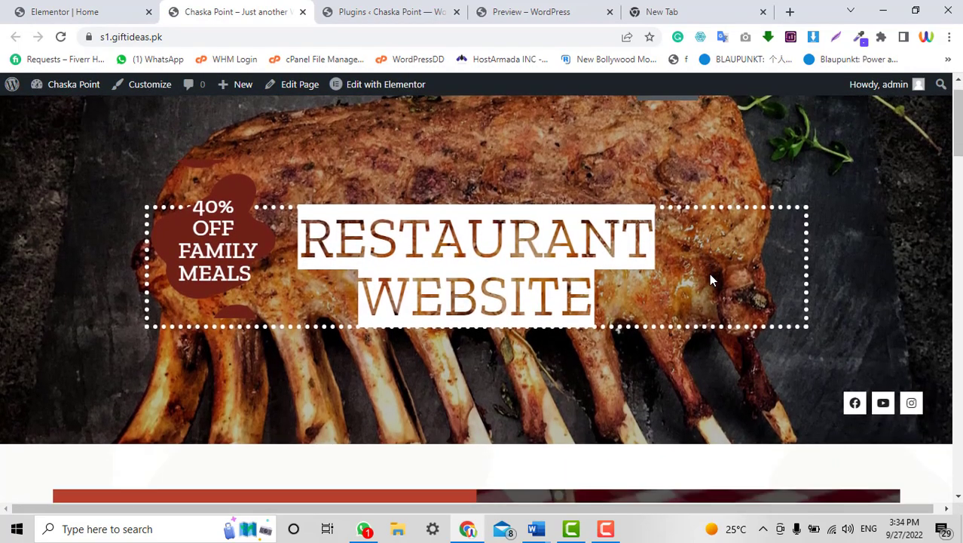
scroll(710, 273, down, 8)
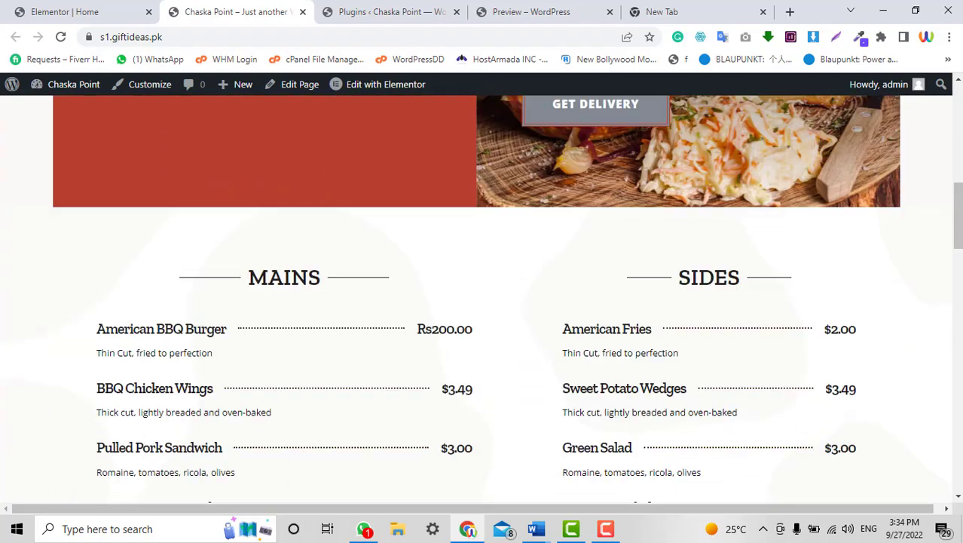
scroll(961, 149, up, 10)
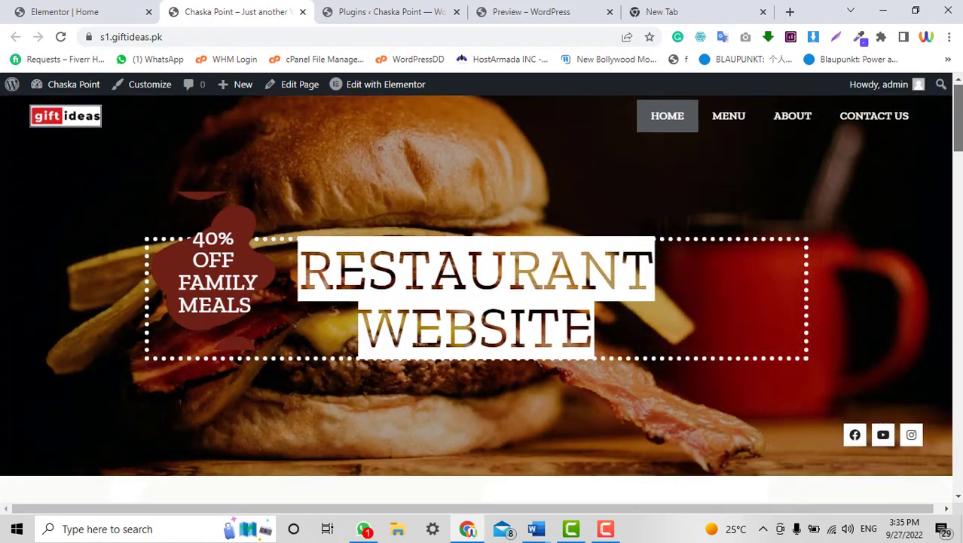
scroll(960, 149, down, 9)
scroll(481, 299, down, 12)
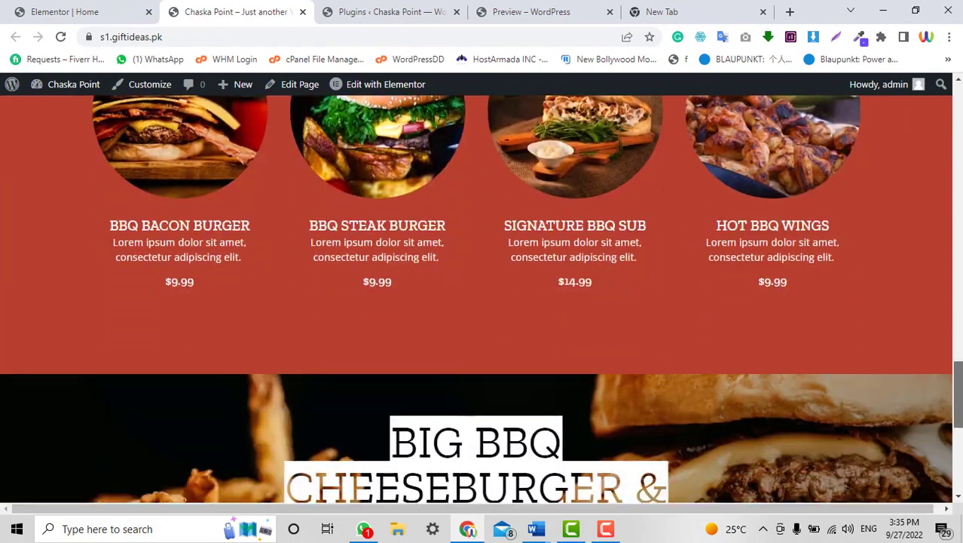
scroll(711, 107, up, 20)
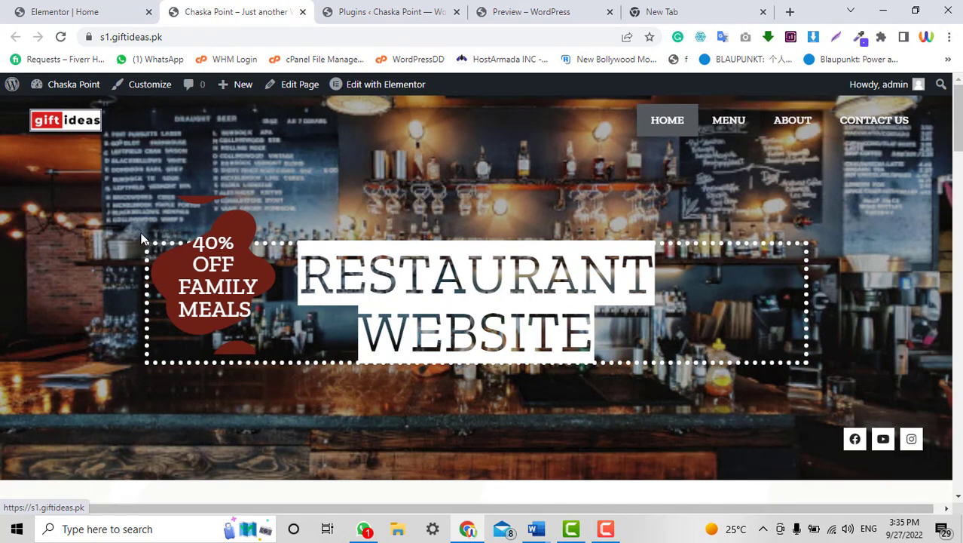
scroll(141, 234, down, 5)
scroll(141, 233, up, 5)
scroll(141, 232, down, 3)
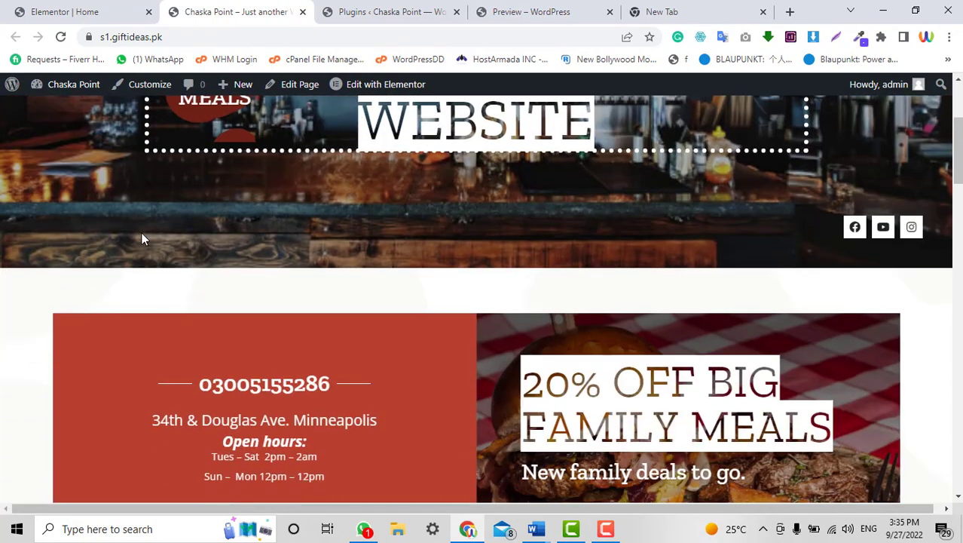
scroll(141, 232, up, 3)
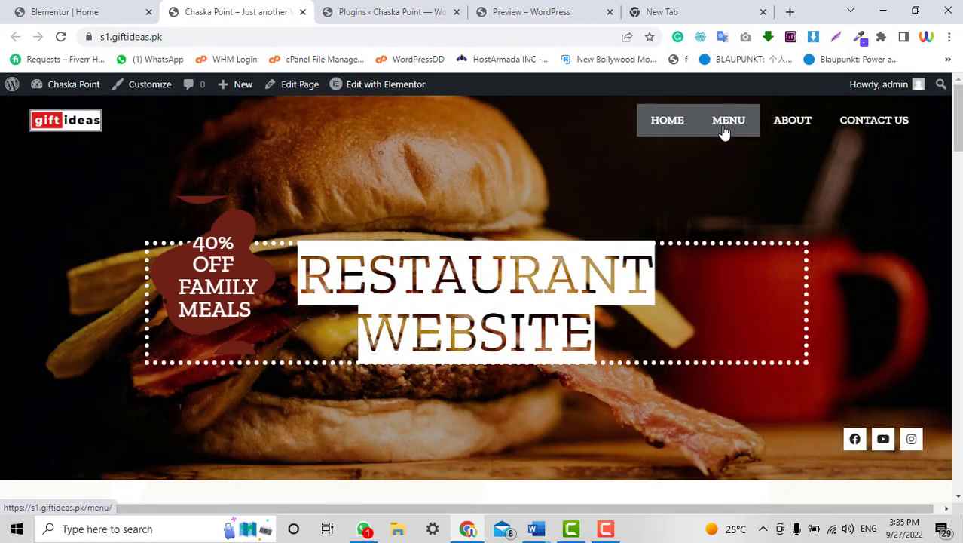
click(723, 131)
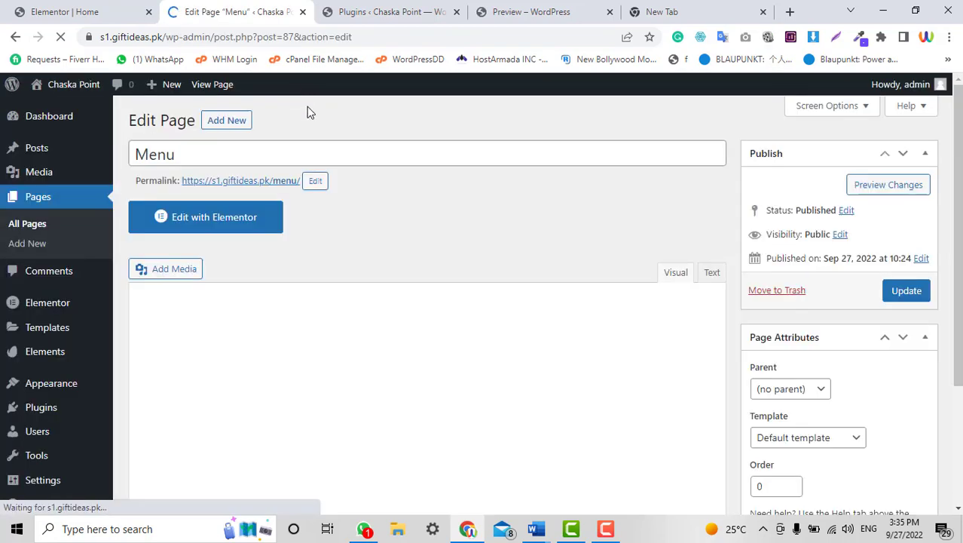
Open the Menu page in Elementor and insert the saved Menu 2 (Pro) template, applying its section settings.
click(218, 216)
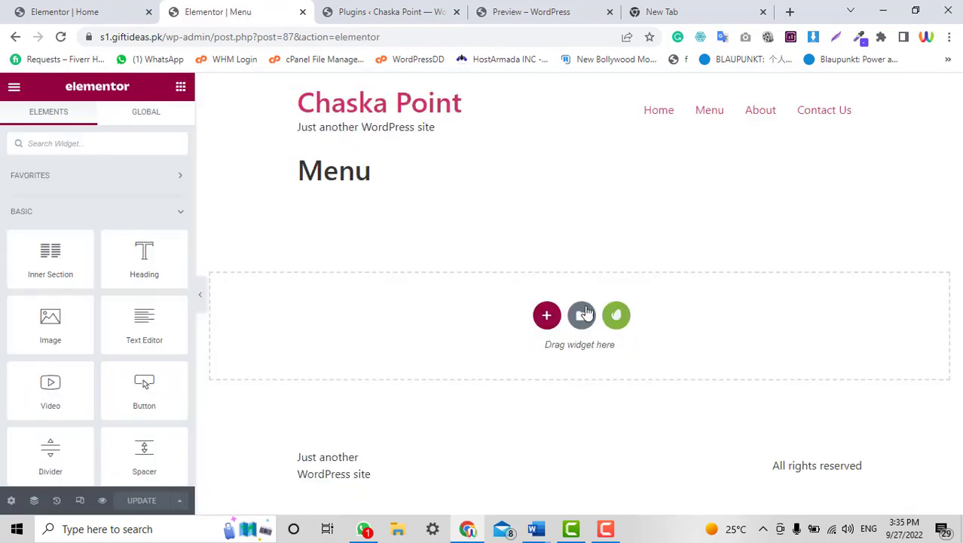
click(581, 317)
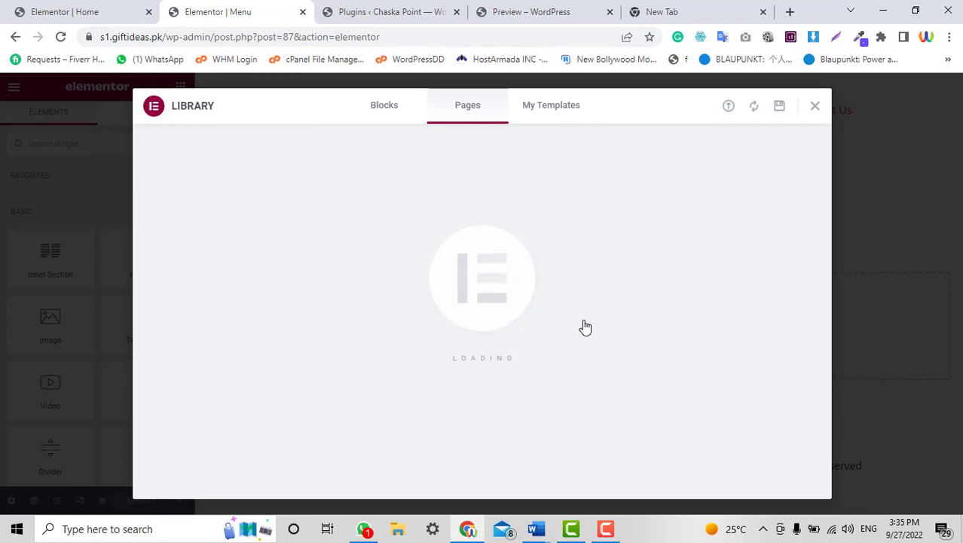
click(549, 105)
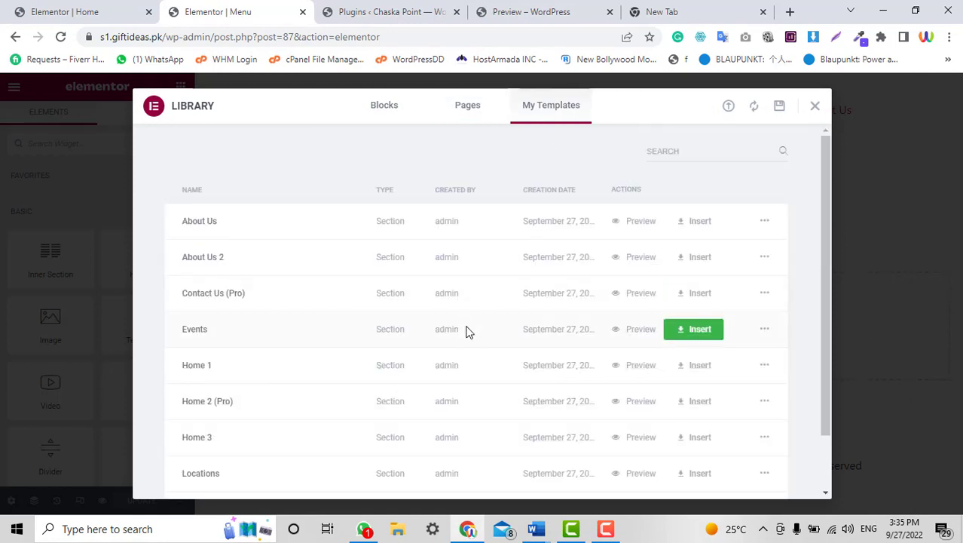
scroll(467, 332, down, 1)
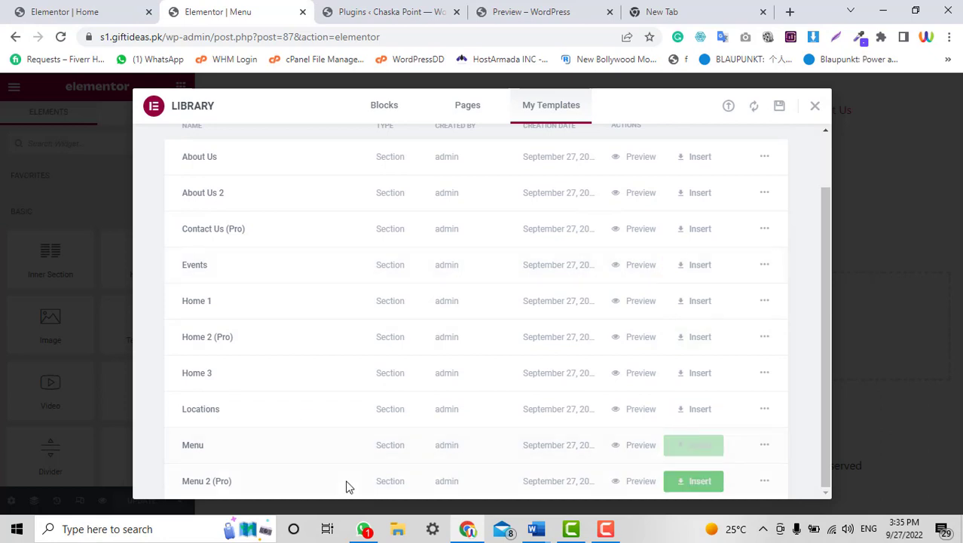
click(697, 486)
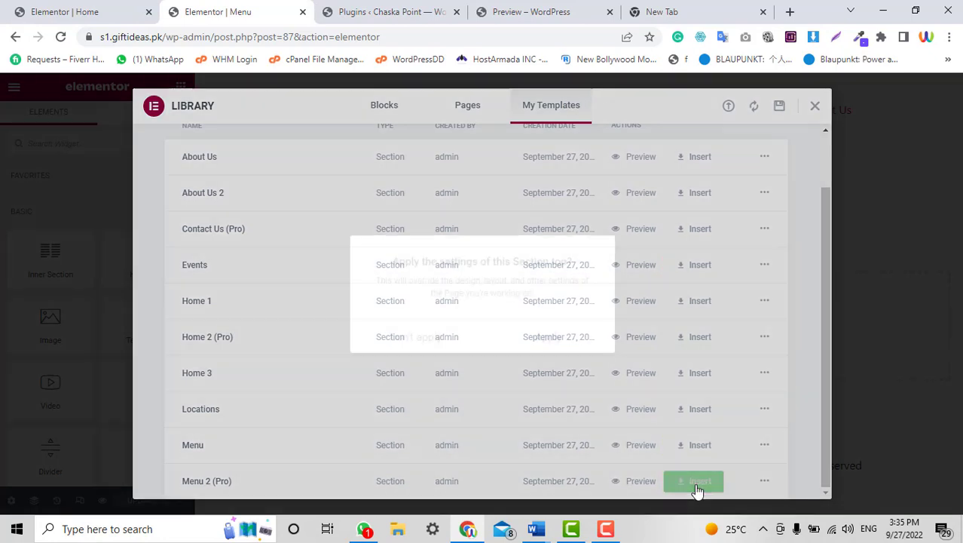
click(557, 340)
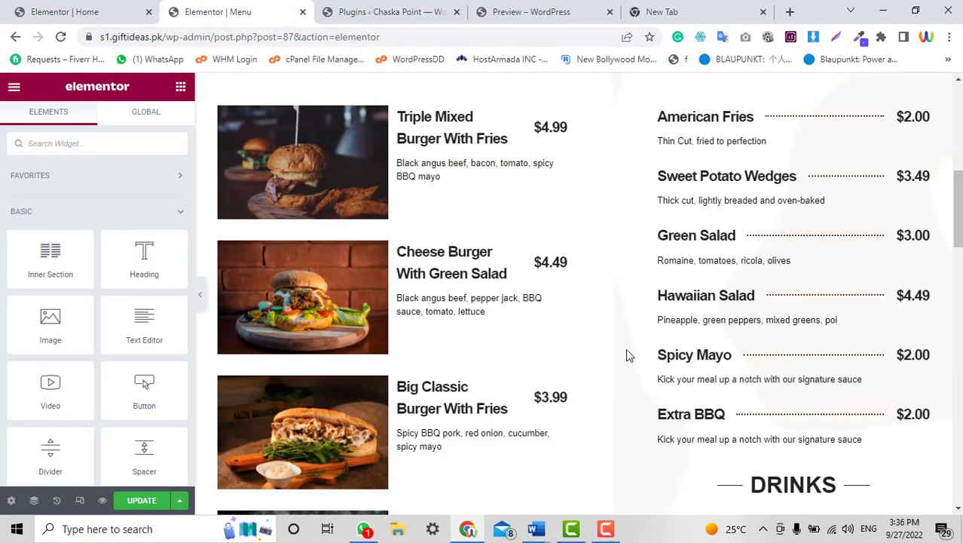
scroll(626, 349, down, 12)
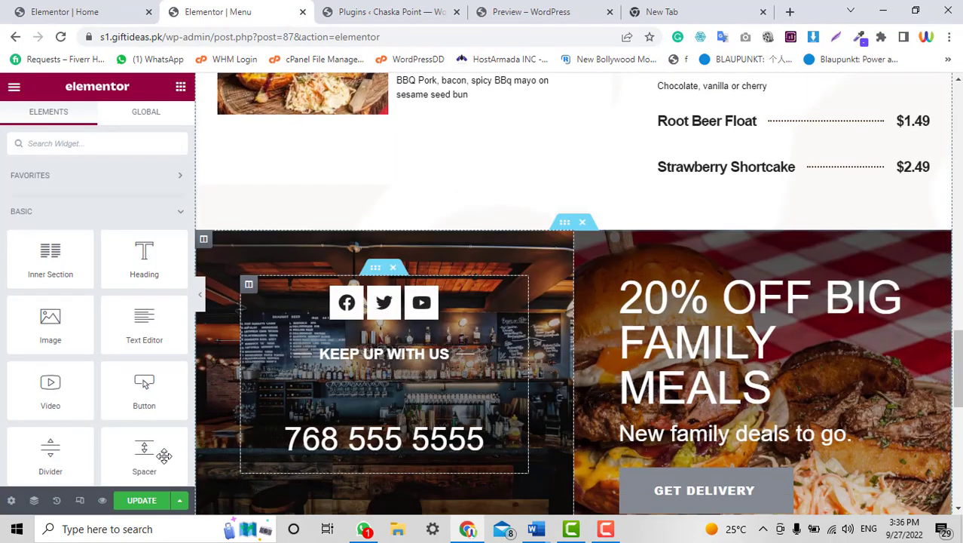
Change the Menu page layout to Elementor Canvas and review the BBQ MENU design.
click(11, 501)
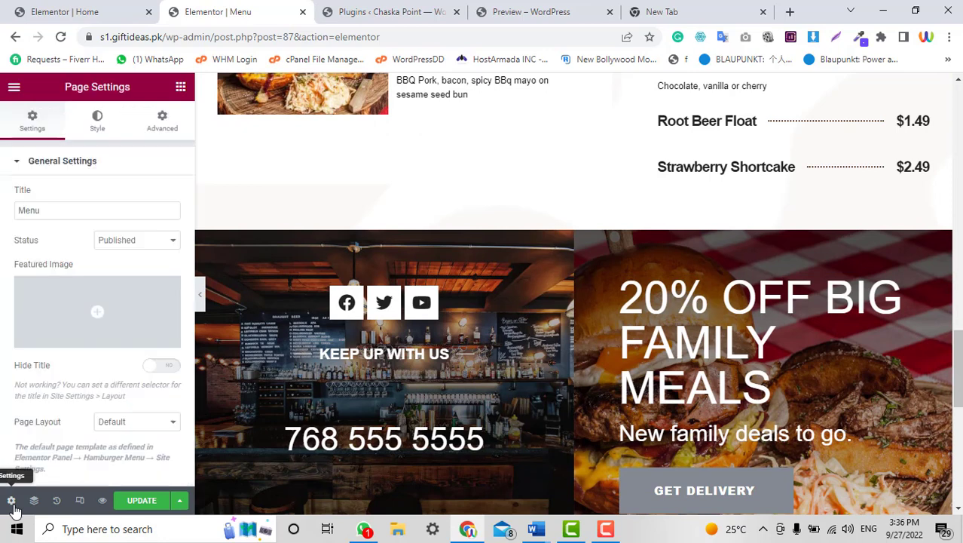
click(135, 423)
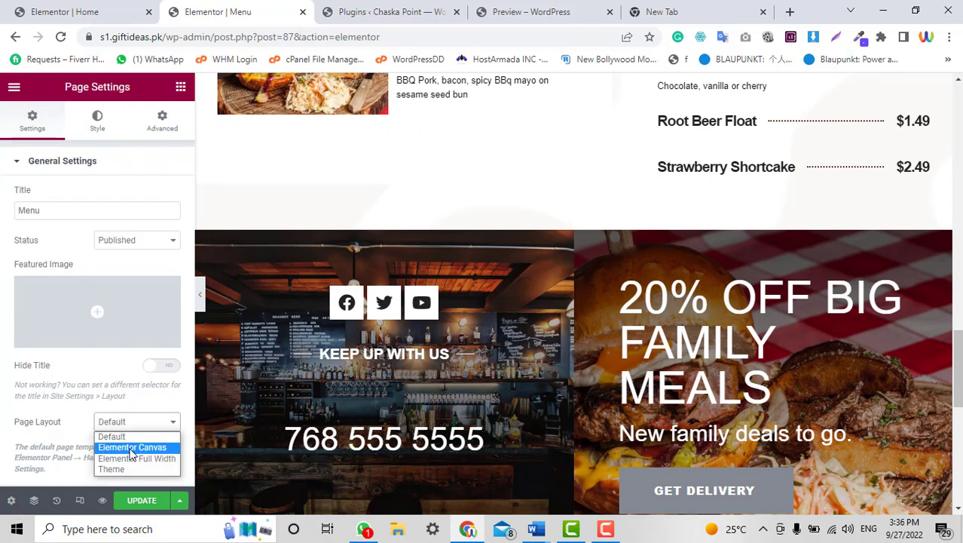
click(131, 448)
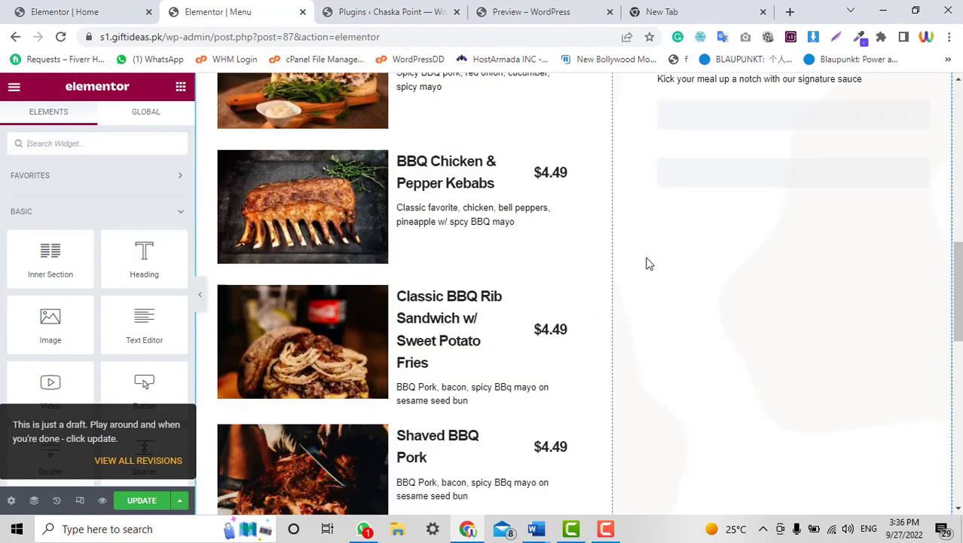
scroll(646, 263, up, 10)
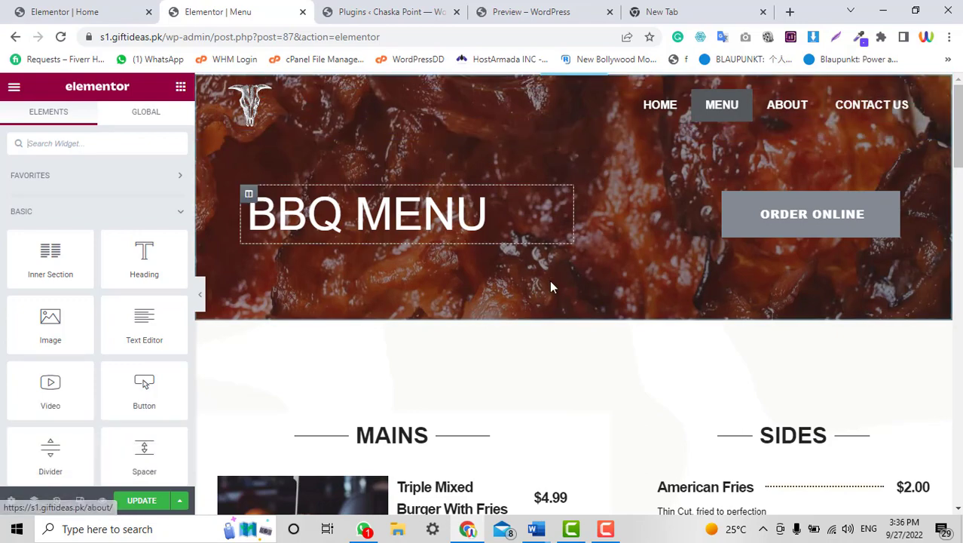
scroll(549, 279, down, 5)
scroll(550, 280, down, 5)
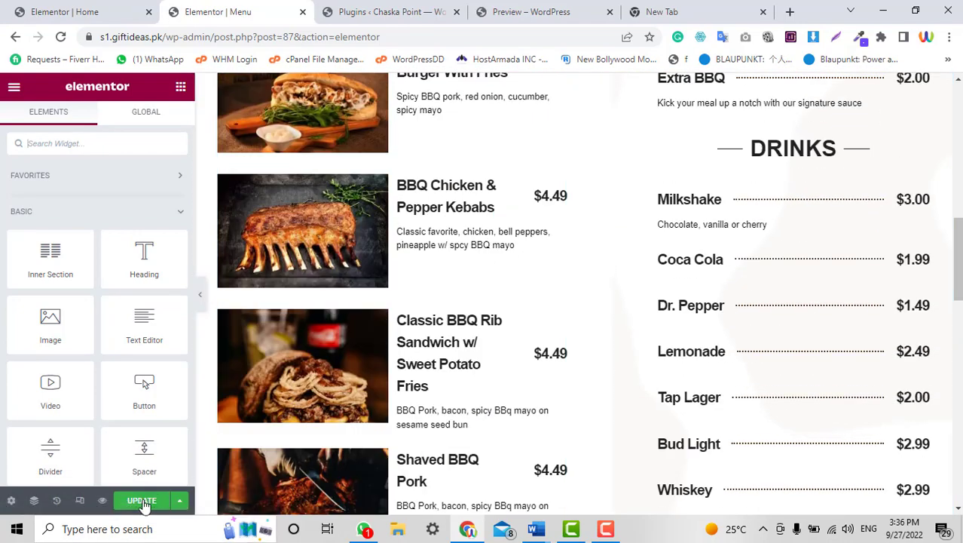
scroll(593, 238, up, 10)
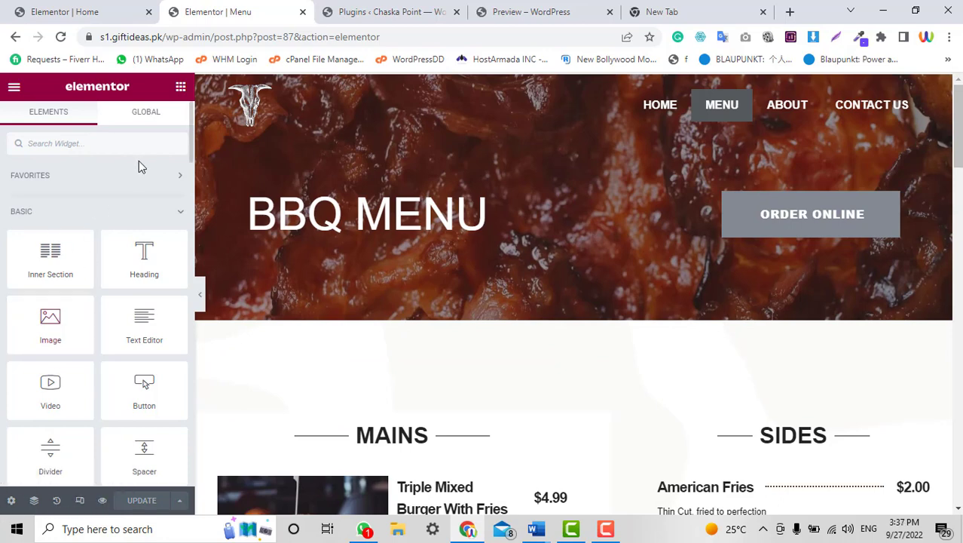
click(14, 89)
Exit to the live Menu page and scroll from the BBQ MENU banner to the footer.
click(90, 359)
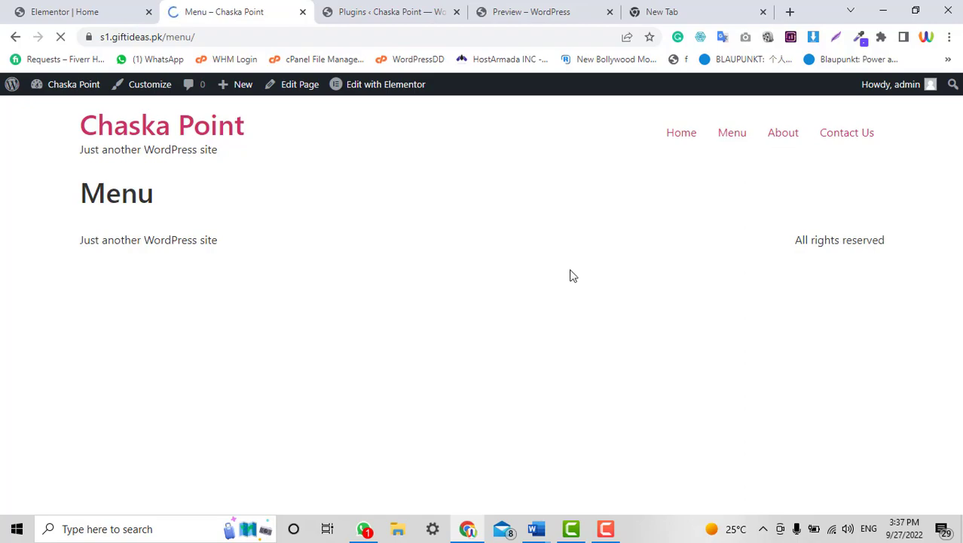
scroll(571, 276, down, 10)
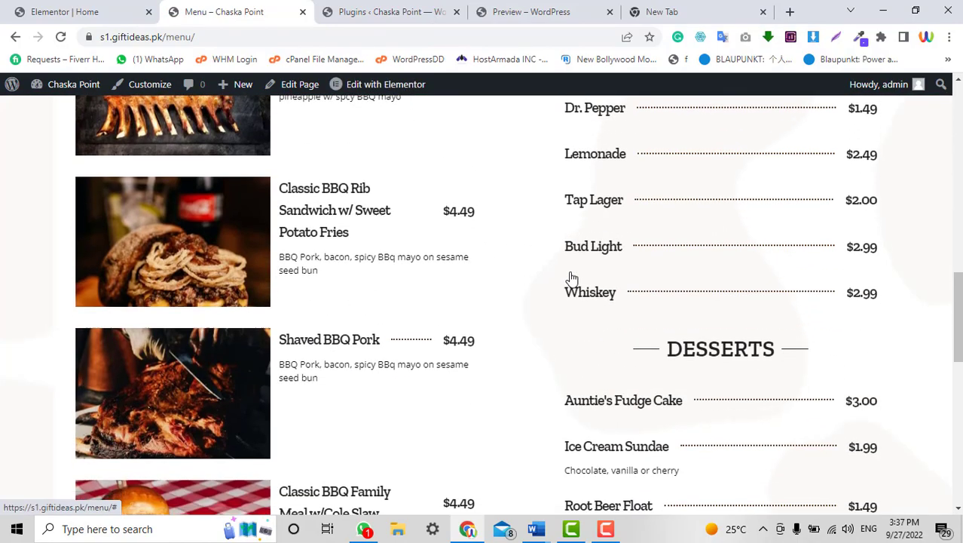
scroll(571, 275, down, 8)
scroll(570, 276, up, 13)
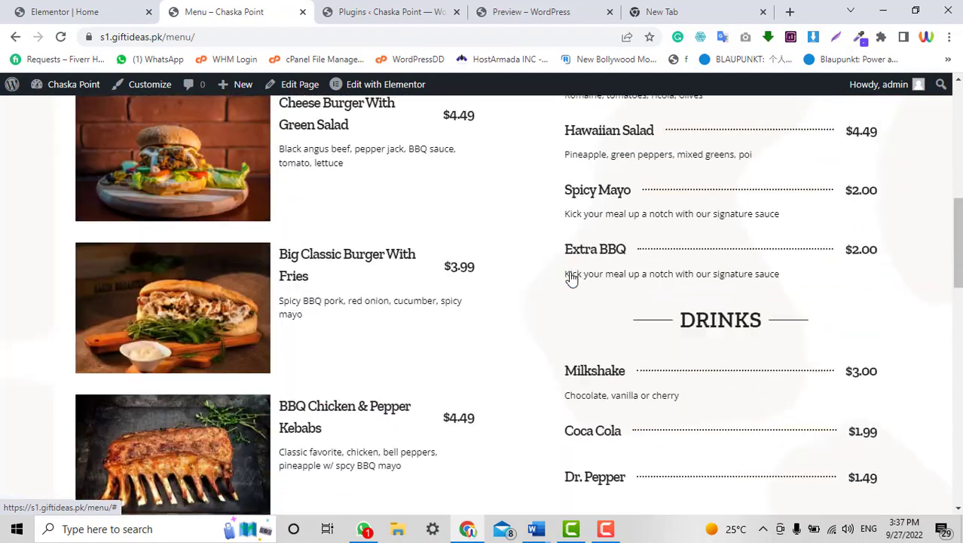
scroll(571, 278, up, 8)
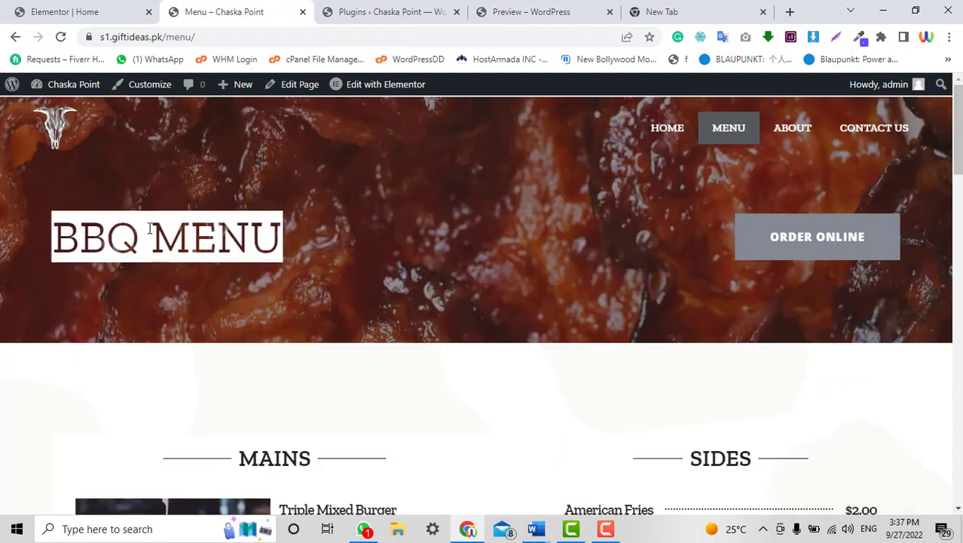
scroll(612, 235, down, 10)
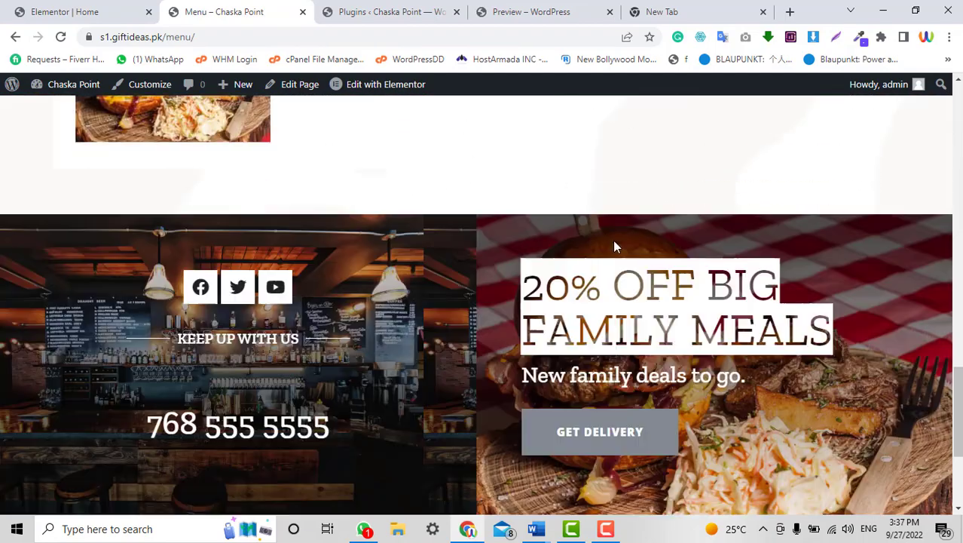
scroll(613, 240, up, 6)
scroll(617, 246, up, 6)
scroll(620, 249, down, 6)
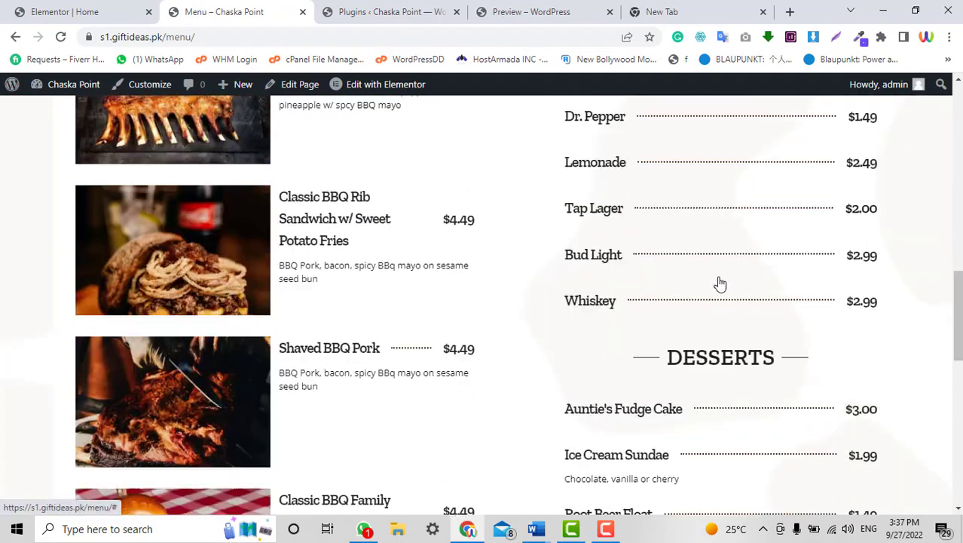
scroll(620, 250, down, 5)
scroll(620, 249, up, 1)
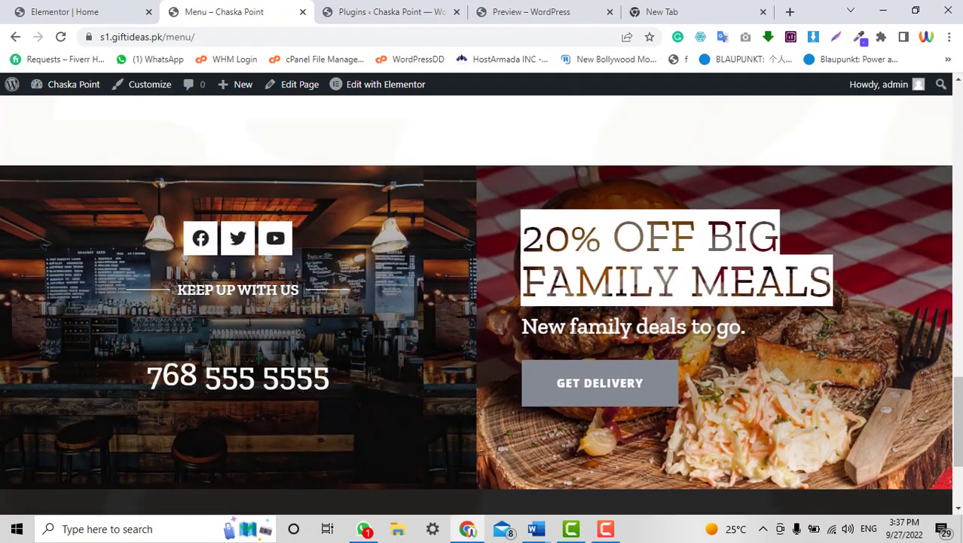
scroll(620, 250, up, 10)
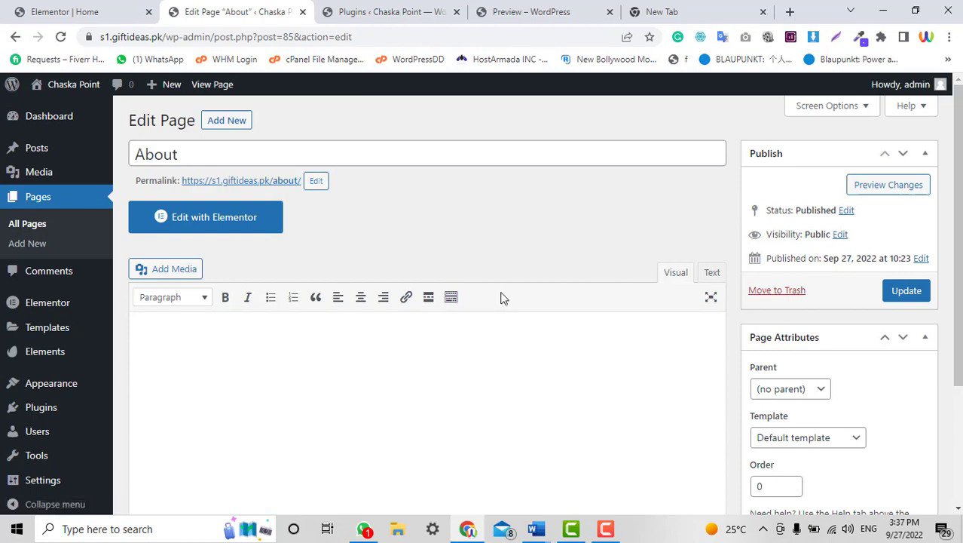
Open the About page in Elementor and insert About Us 2 from My Templates, applying its section settings.
click(204, 225)
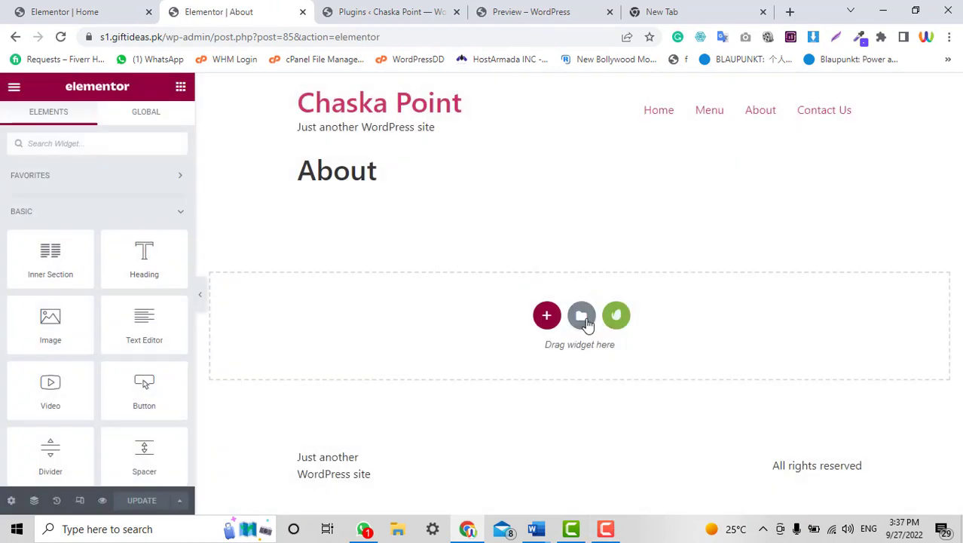
click(583, 317)
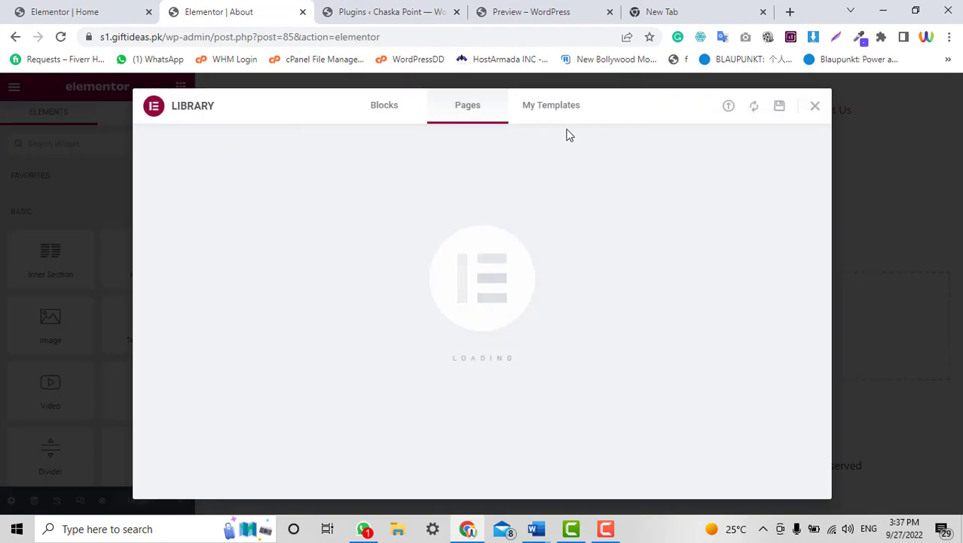
click(558, 112)
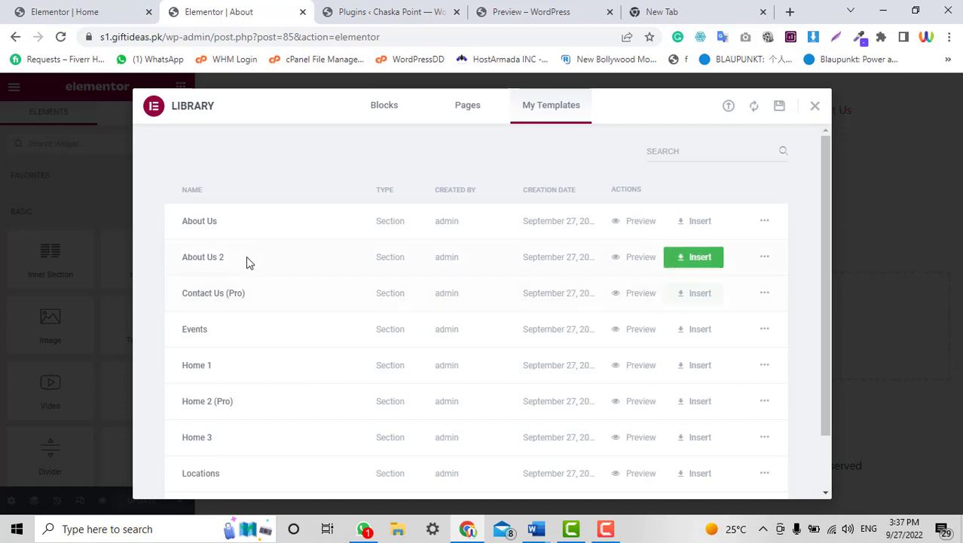
click(699, 259)
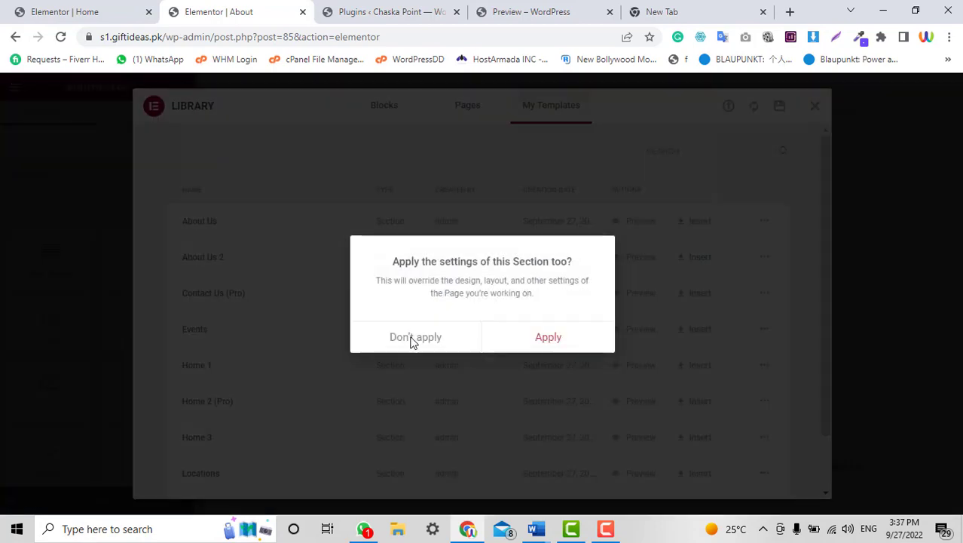
click(558, 338)
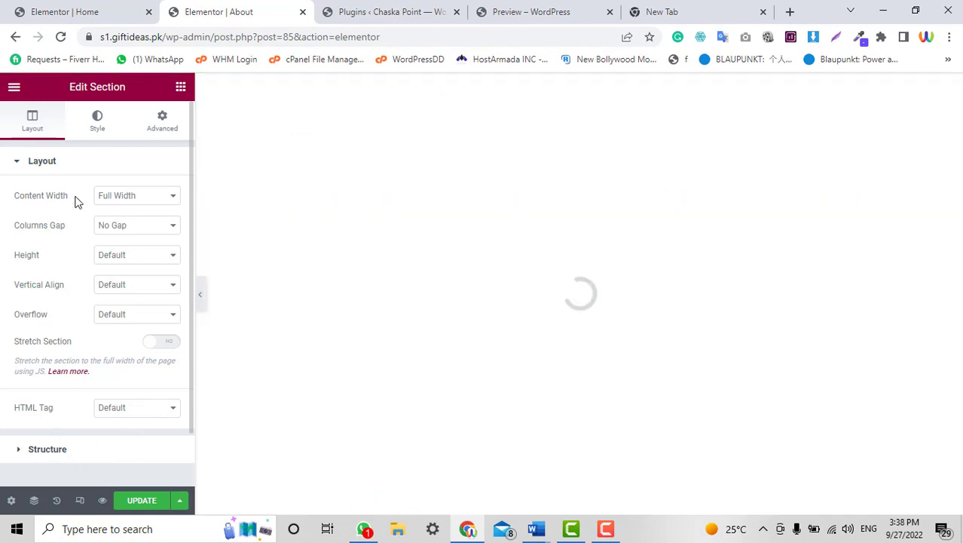
Set the About page layout to Elementor Canvas with Hide Title on, and check the preview.
click(10, 500)
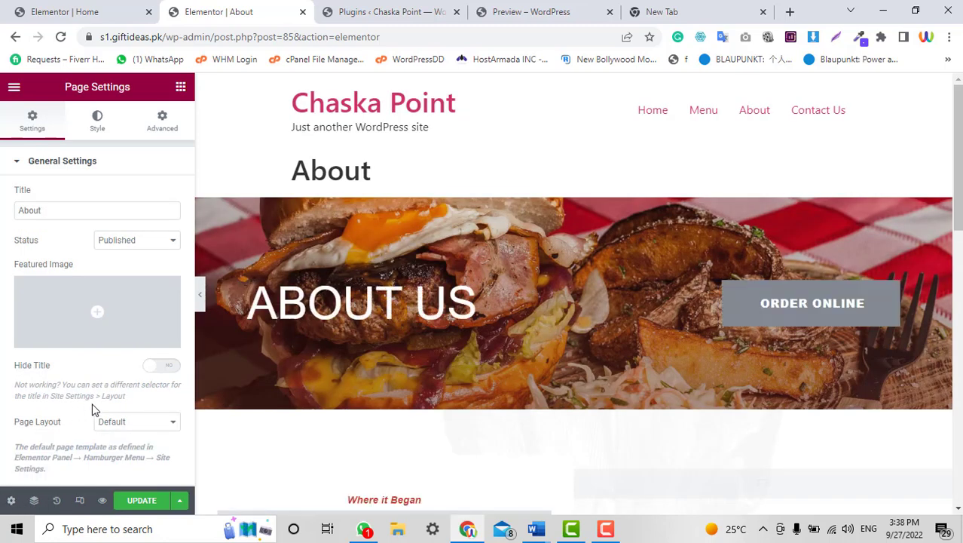
click(109, 427)
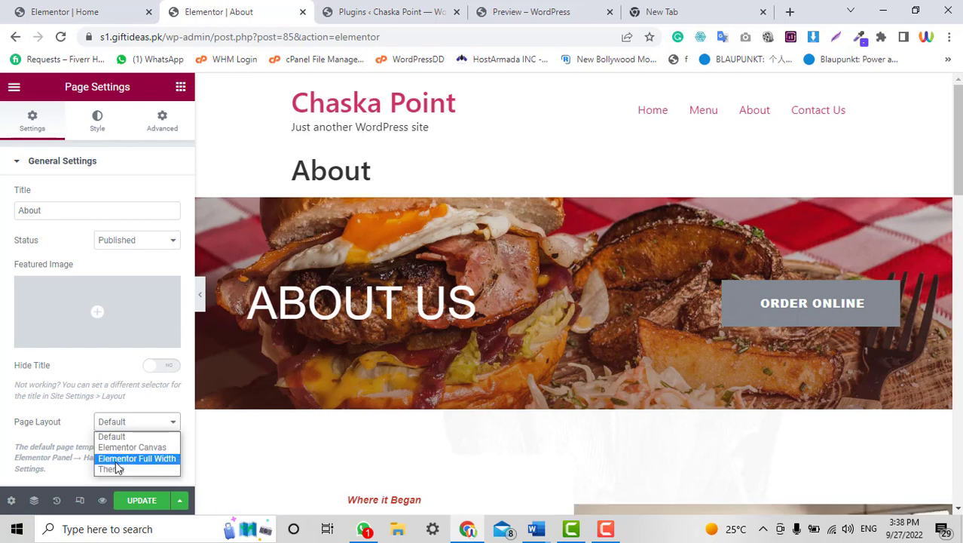
click(124, 459)
click(129, 422)
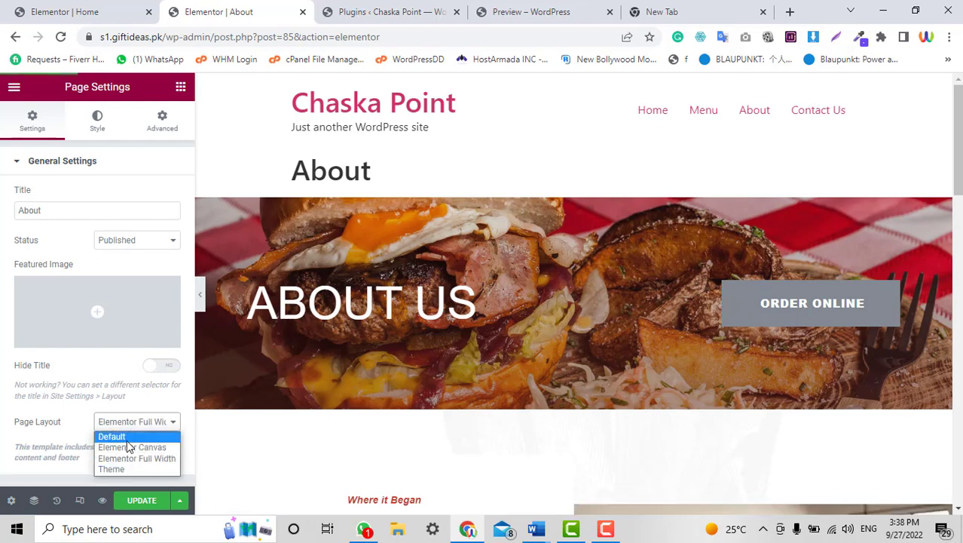
click(128, 445)
click(159, 366)
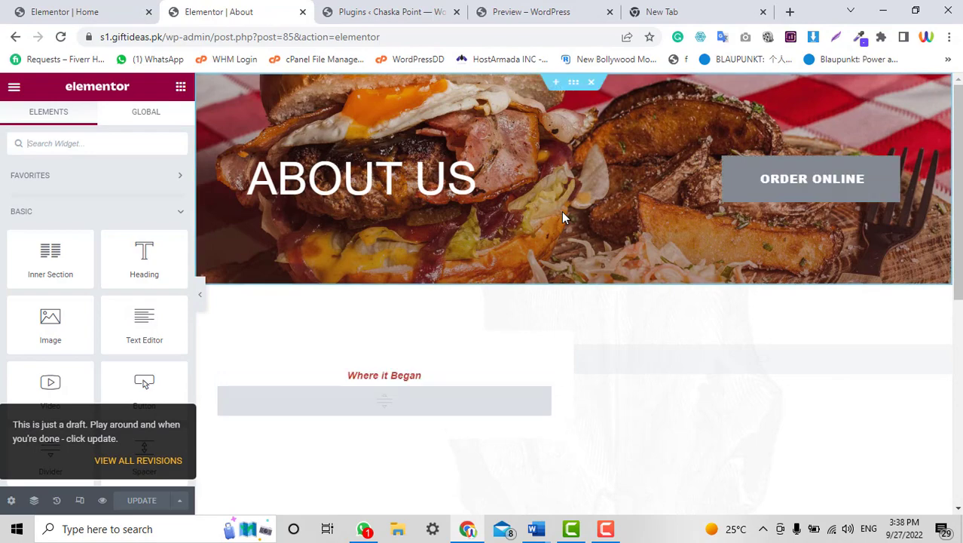
scroll(960, 217, down, 5)
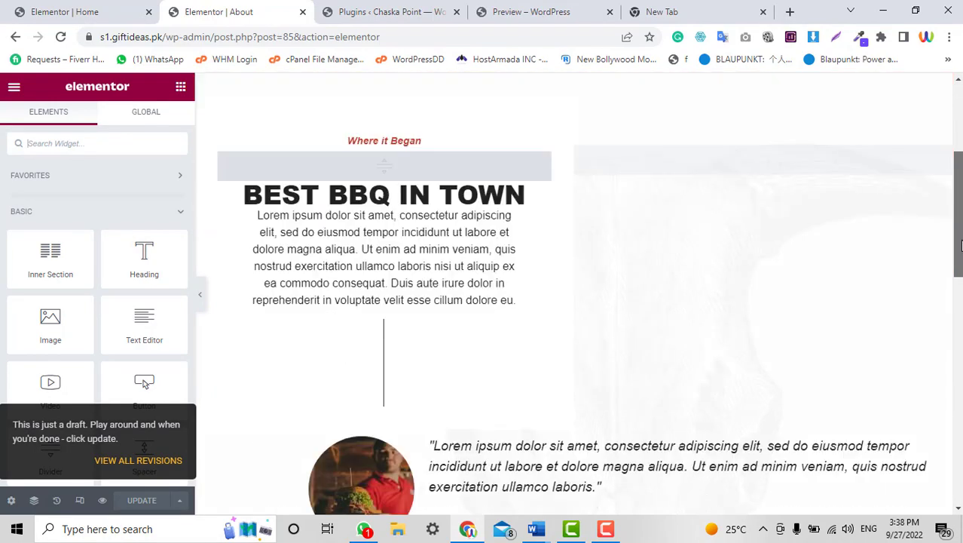
scroll(572, 294, up, 5)
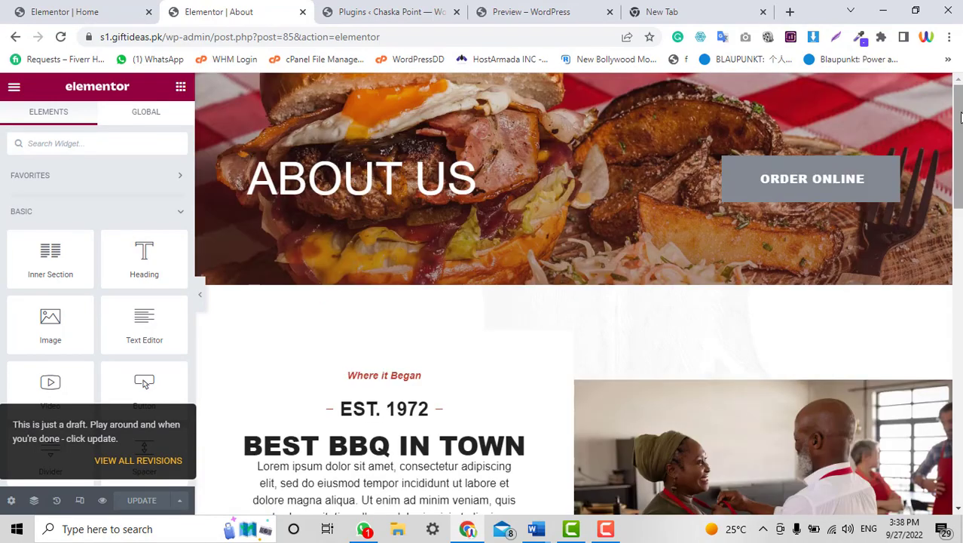
scroll(573, 294, down, 10)
scroll(882, 129, up, 10)
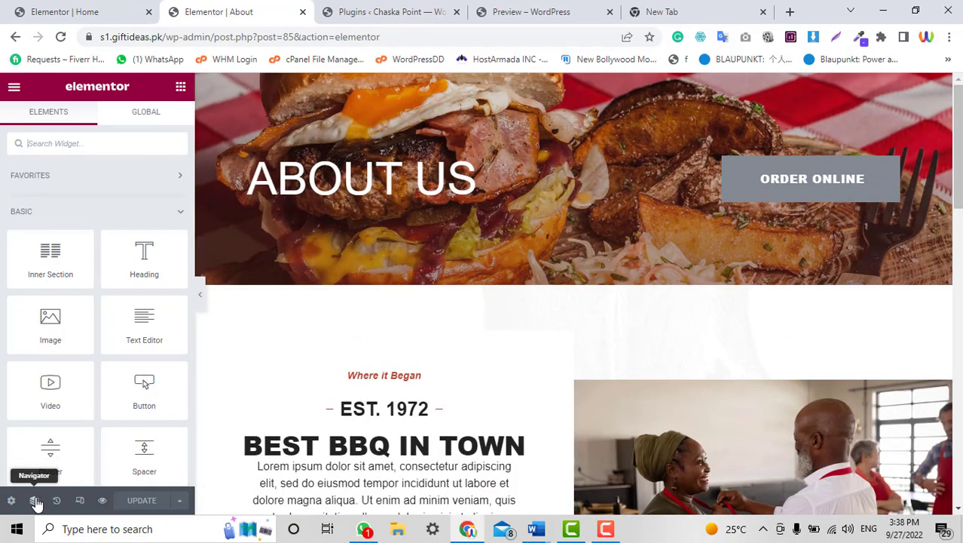
scroll(695, 215, down, 4)
scroll(695, 214, up, 4)
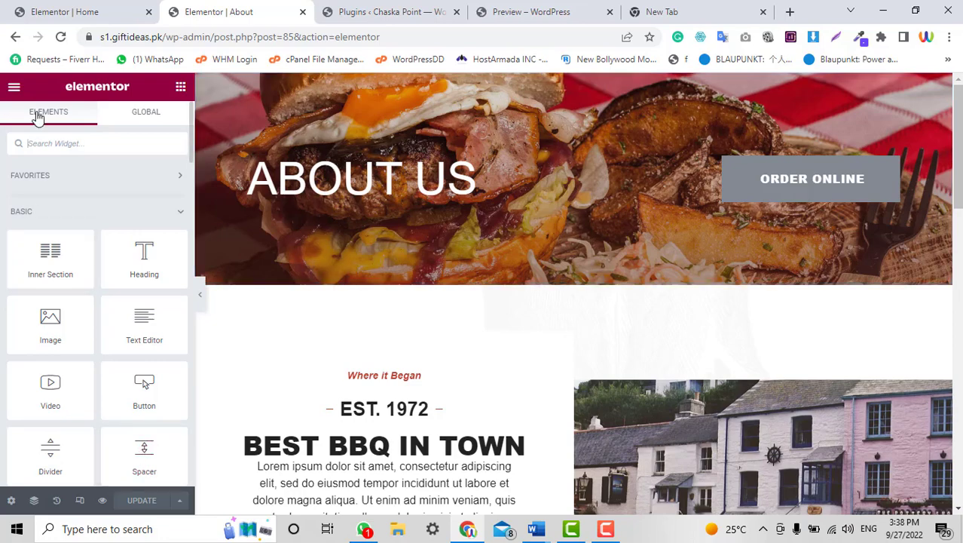
scroll(608, 266, down, 15)
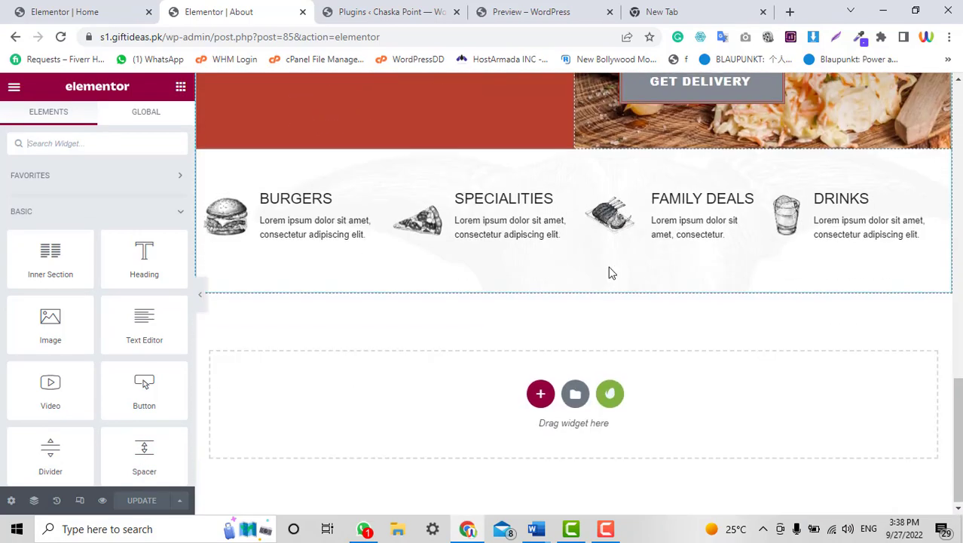
scroll(609, 271, up, 5)
Load the site's home page in the plugins tab by removing the plugins path from the address.
click(357, 6)
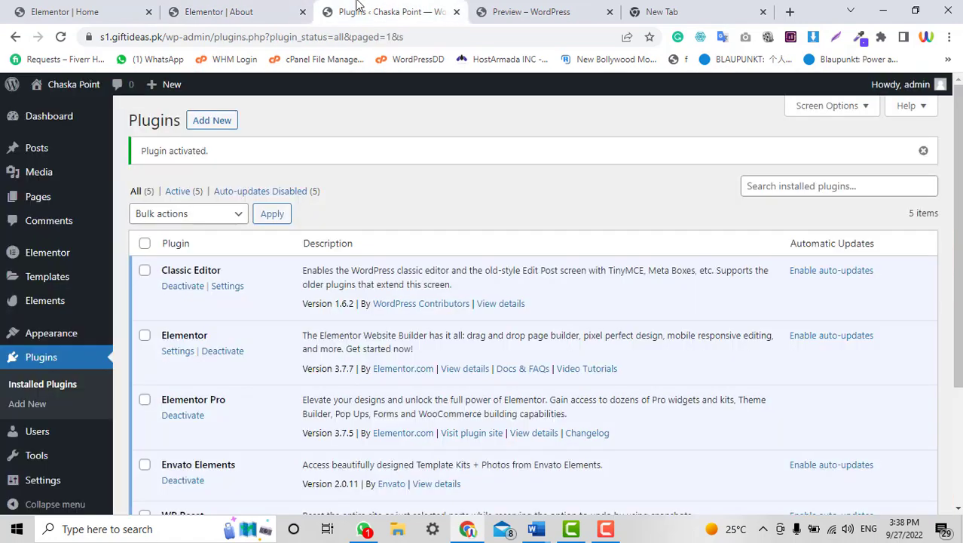
drag(168, 38, 672, 47)
key(BackSpace)
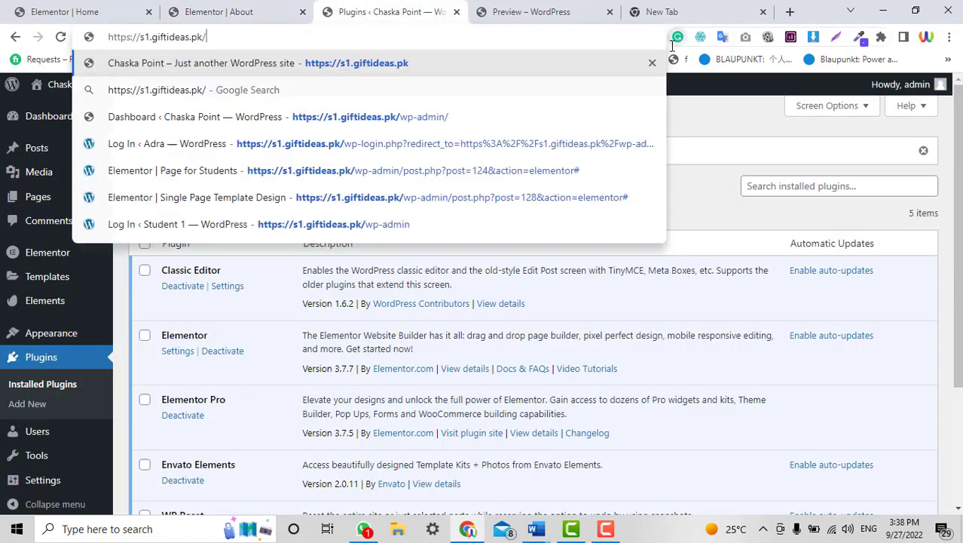
key(Return)
click(186, 6)
scroll(916, 392, down, 5)
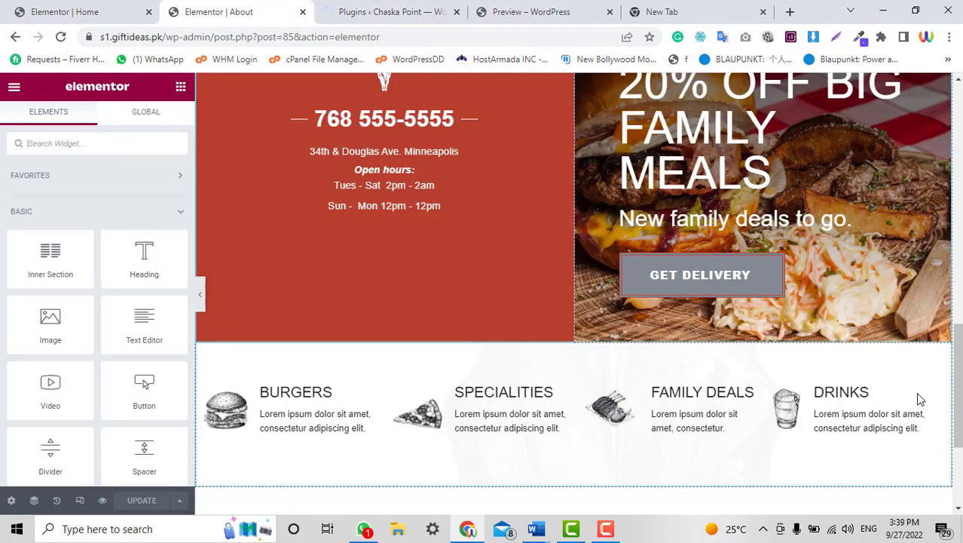
scroll(957, 453, up, 6)
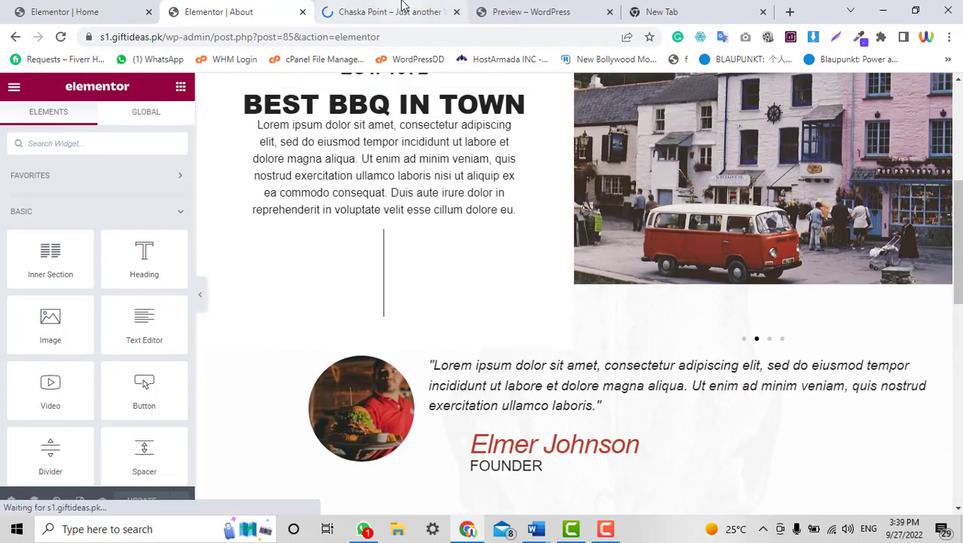
Check the live About page showing the ABOUT US design.
click(400, 8)
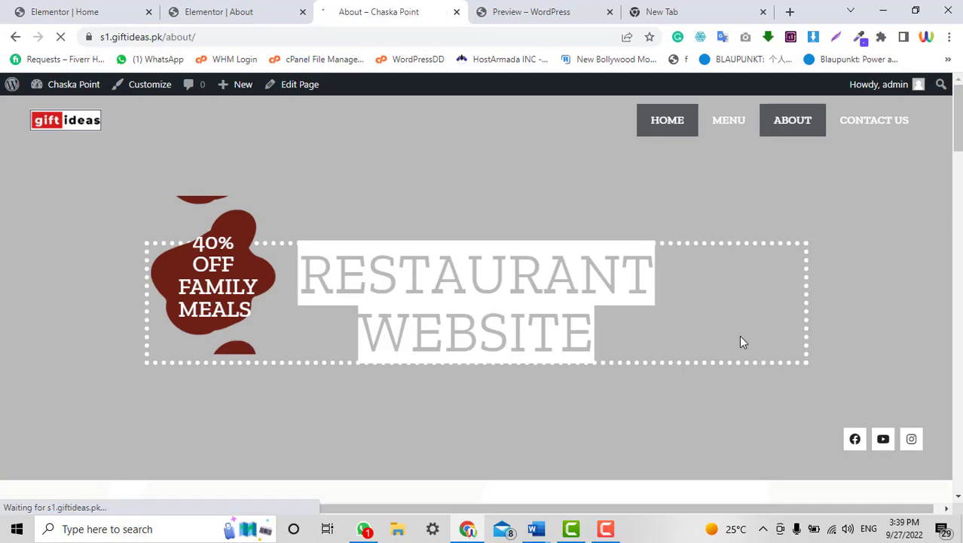
scroll(740, 340, down, 6)
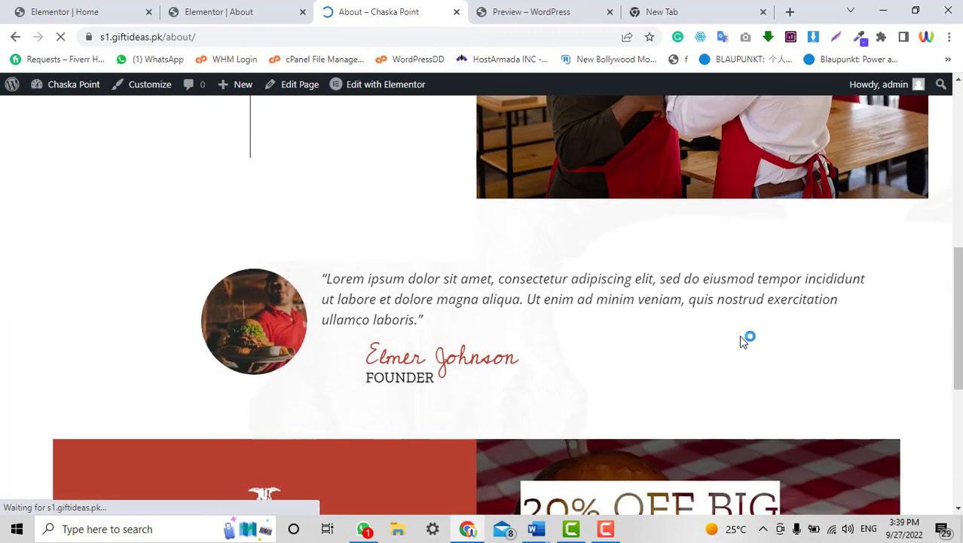
scroll(741, 336, down, 5)
scroll(741, 336, up, 11)
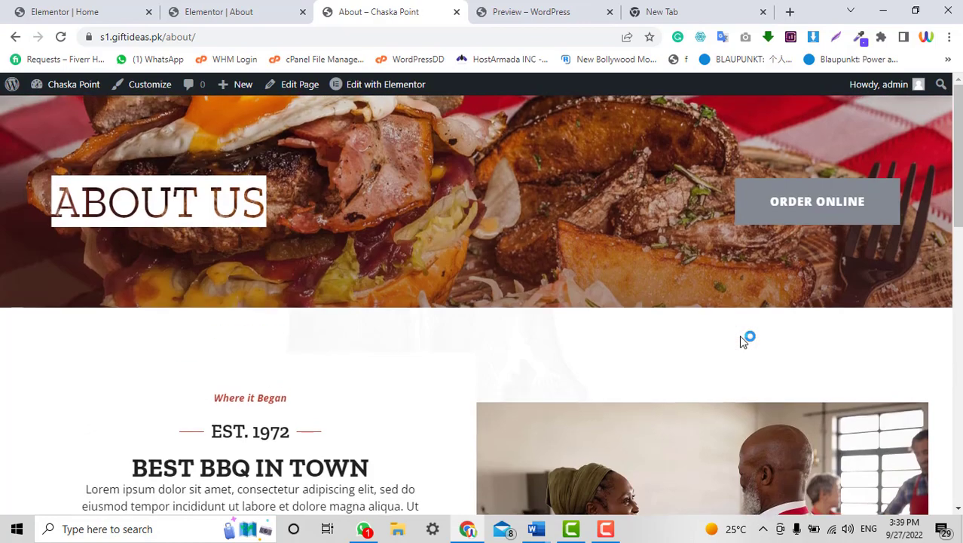
click(219, 11)
click(377, 11)
click(249, 12)
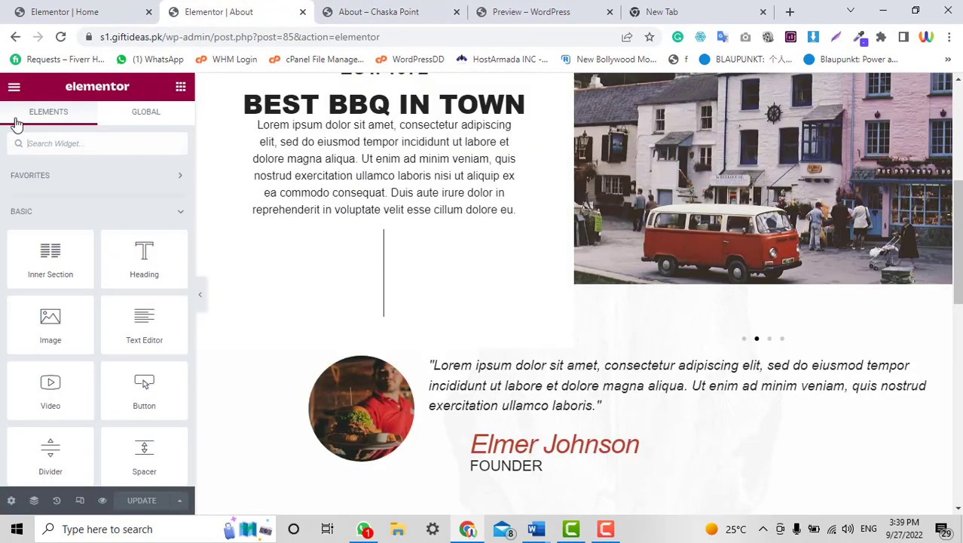
Exit Elementor with the default destination, confirm Leave, and return to the About page's edit screen.
click(13, 89)
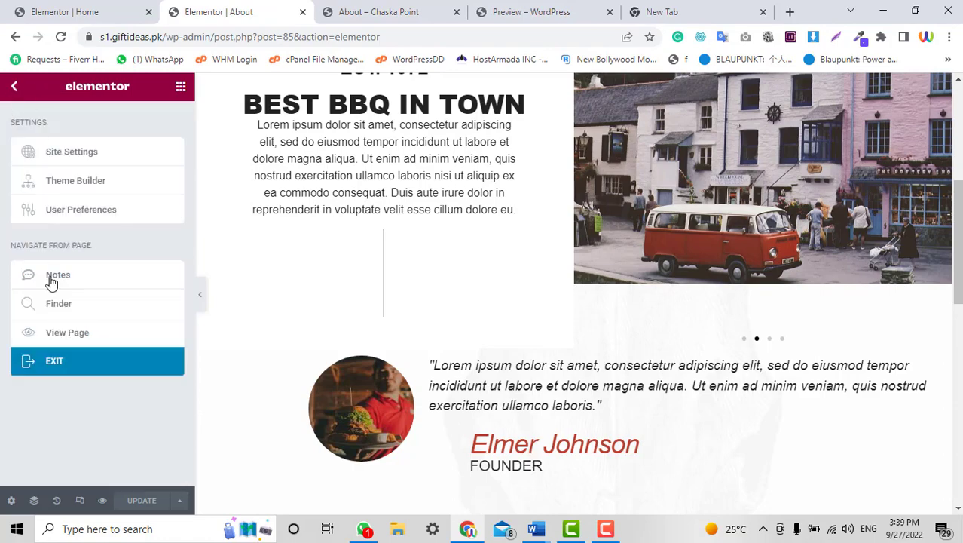
click(60, 361)
click(527, 358)
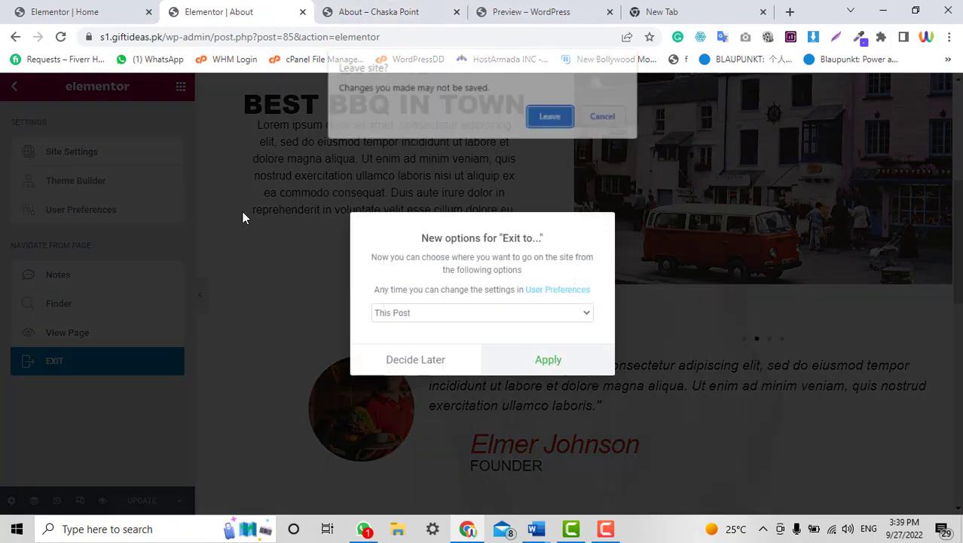
click(553, 117)
click(367, 6)
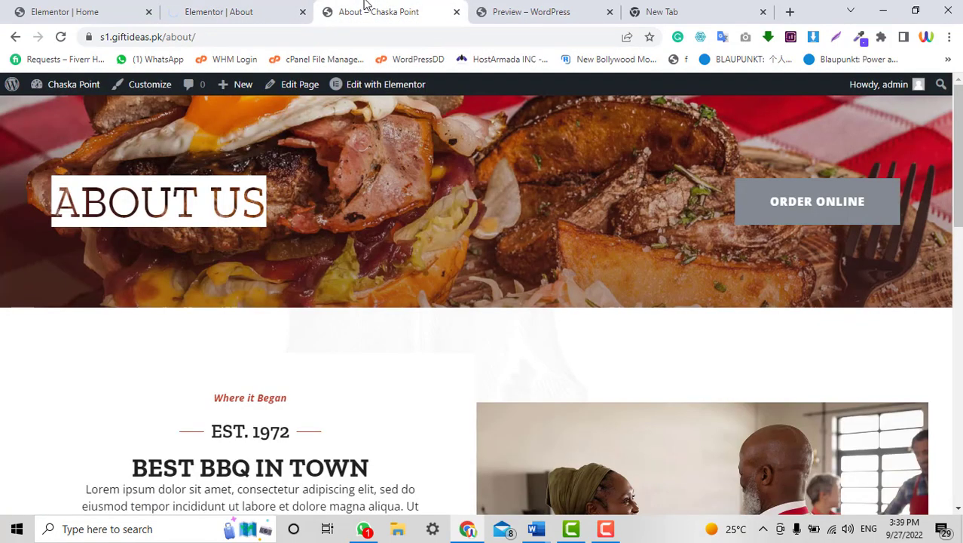
scroll(533, 229, down, 3)
click(209, 6)
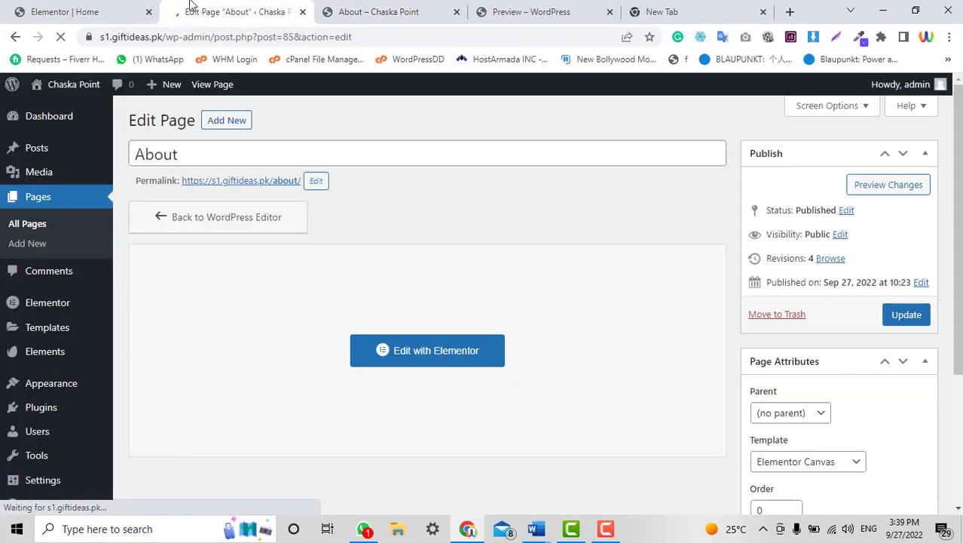
Open the Contact Us page for editing from Pages > All Pages.
scroll(86, 295, down, 3)
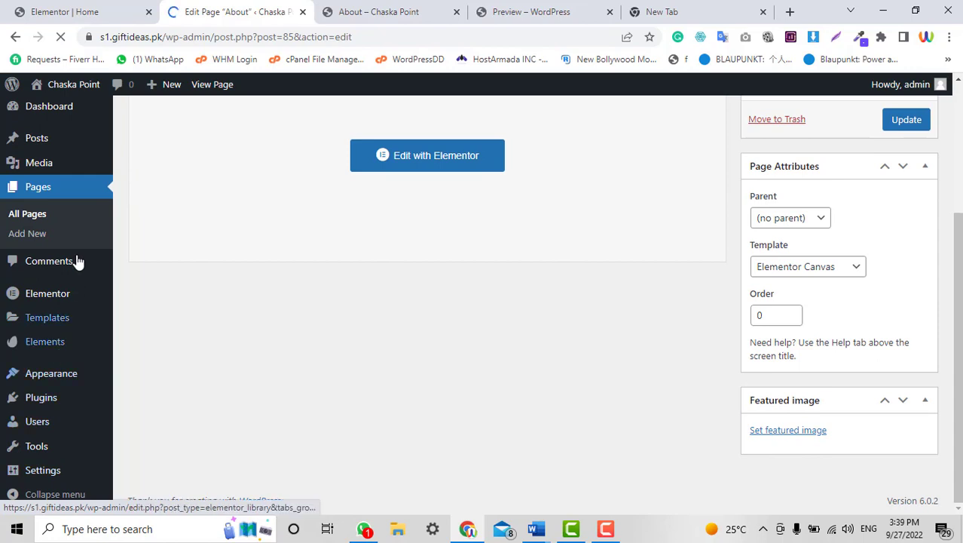
scroll(77, 261, up, 1)
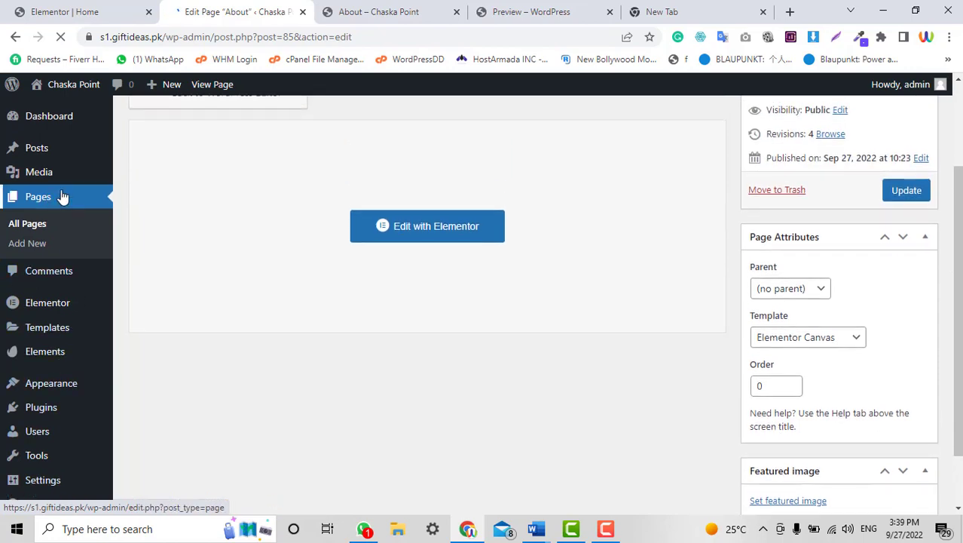
scroll(361, 281, up, 2)
click(44, 234)
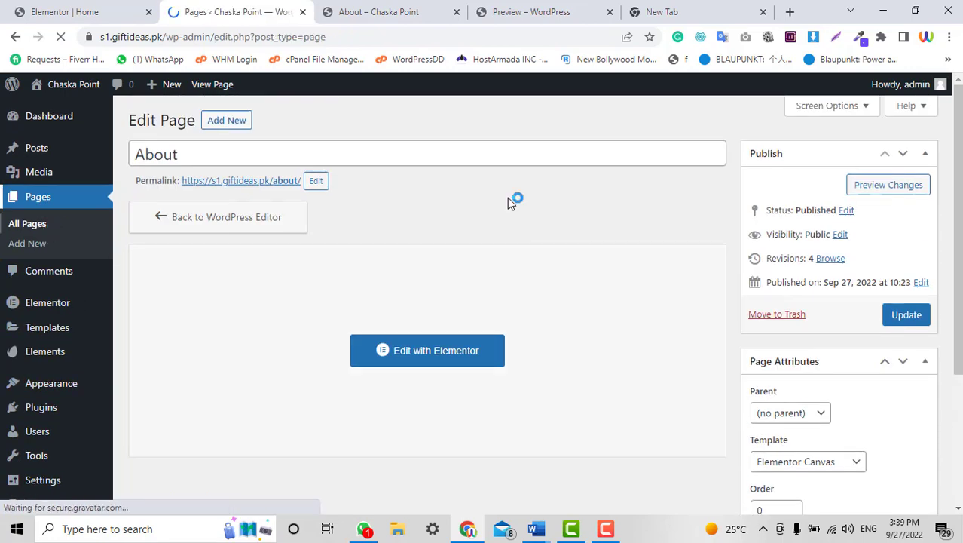
scroll(508, 235, down, 1)
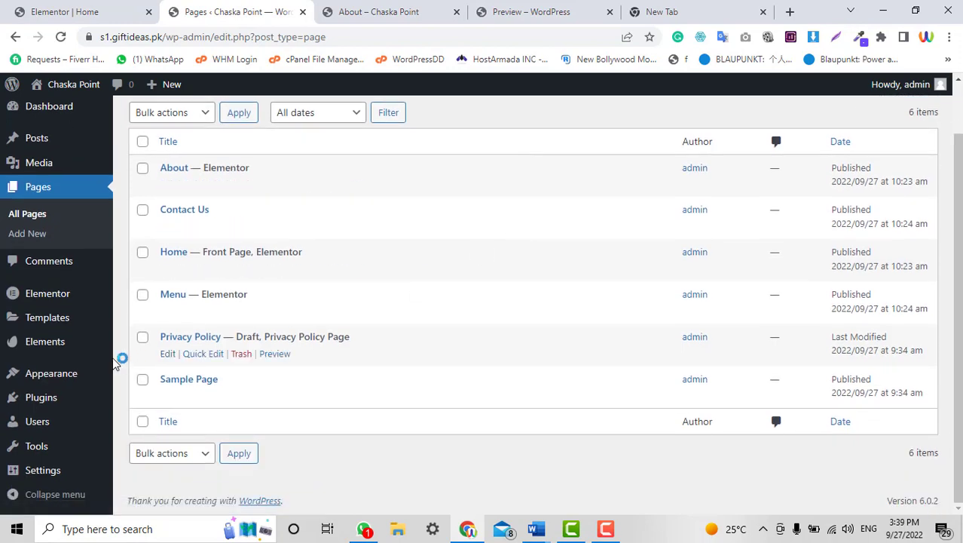
click(168, 229)
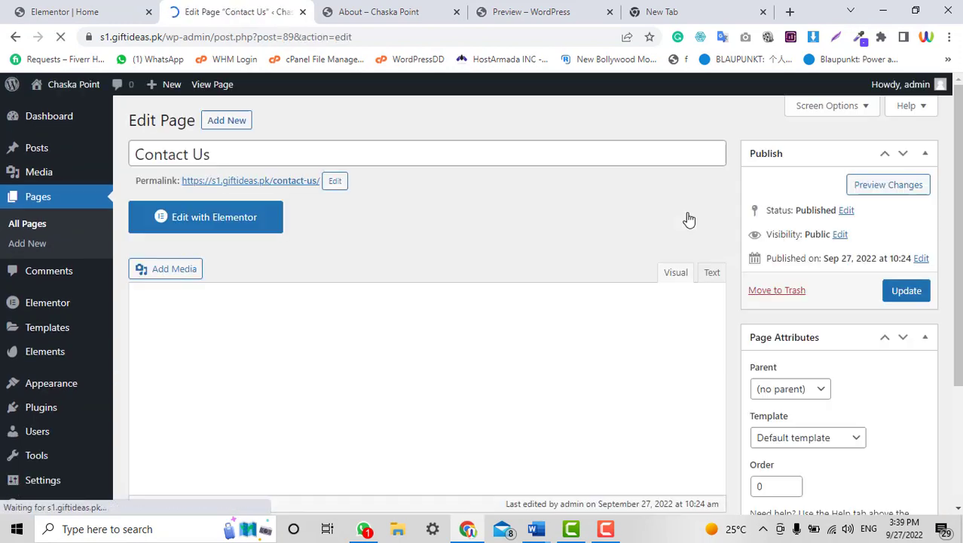
Open Contact Us in Elementor and insert the Contact Us (Pro) template, applying its section settings.
click(214, 226)
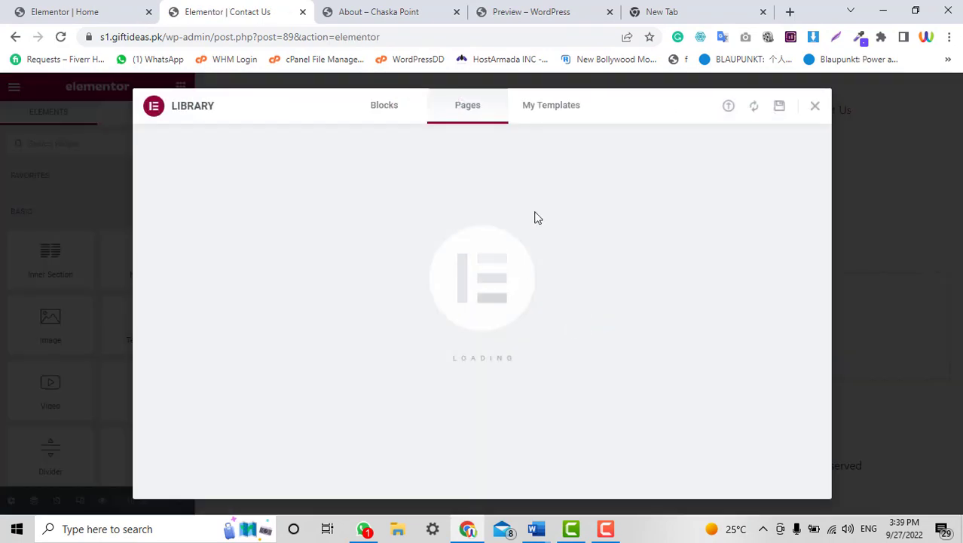
click(562, 114)
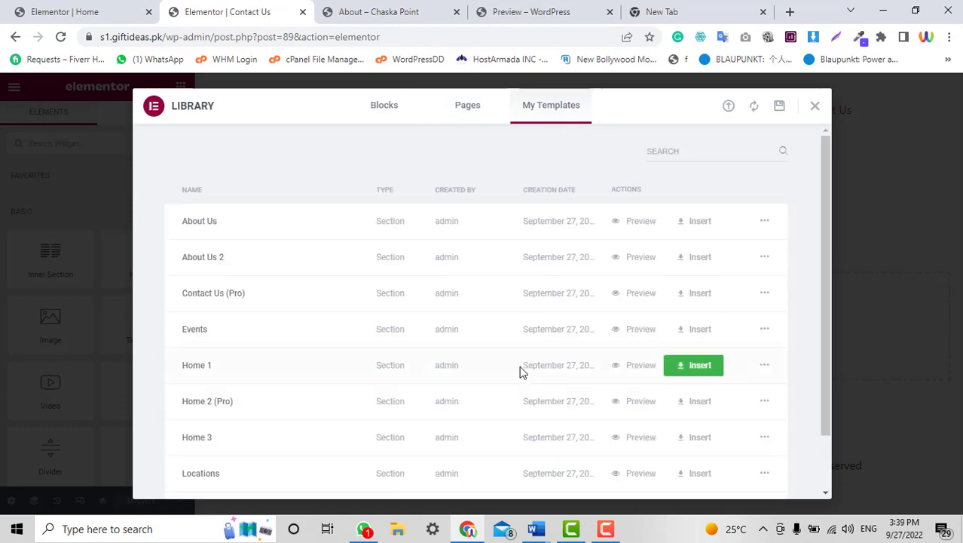
scroll(519, 368, down, 1)
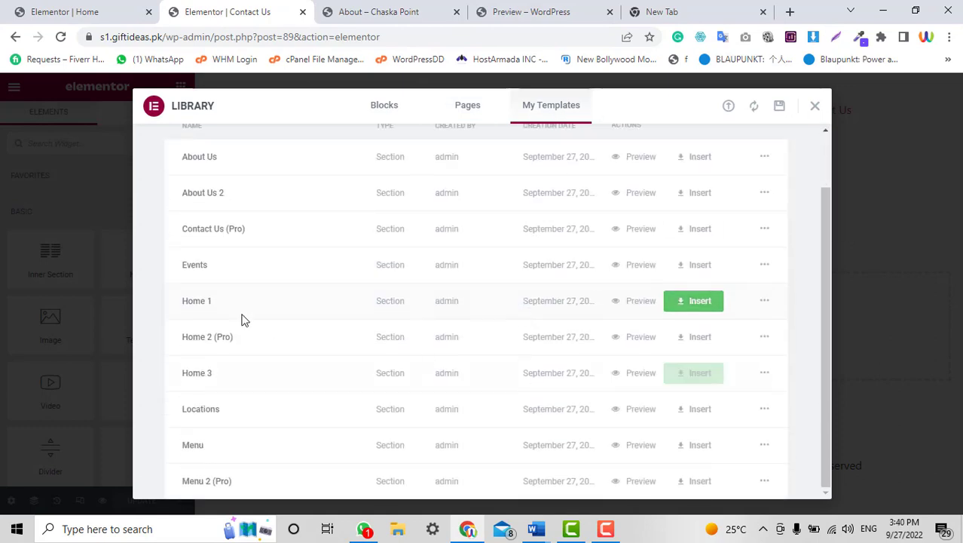
click(699, 231)
click(549, 337)
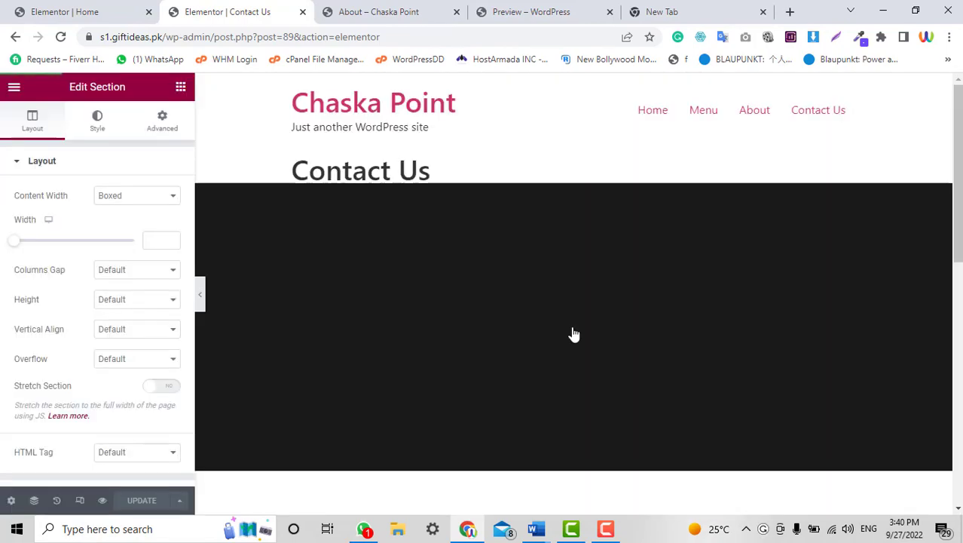
Go from the editor's main menu back to the widgets panel.
scroll(573, 334, down, 8)
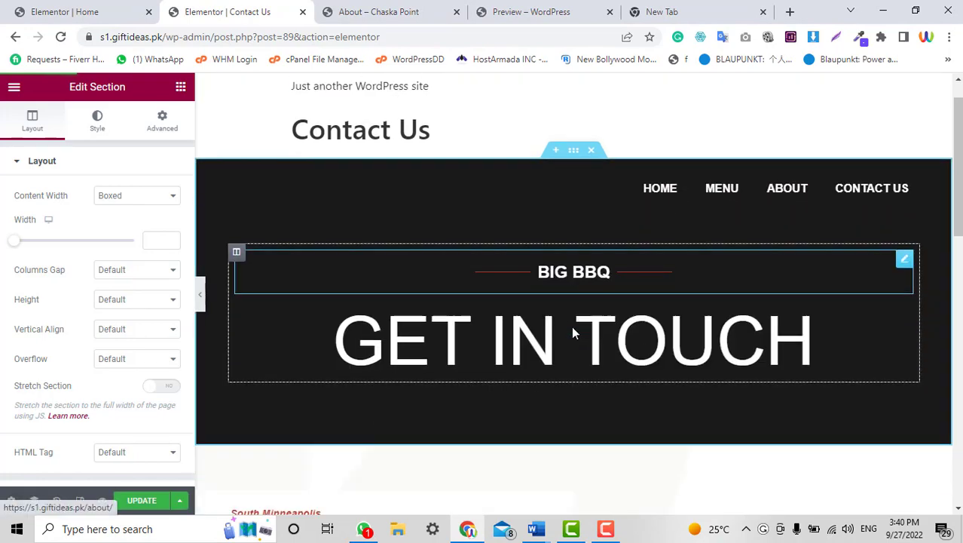
scroll(571, 333, up, 10)
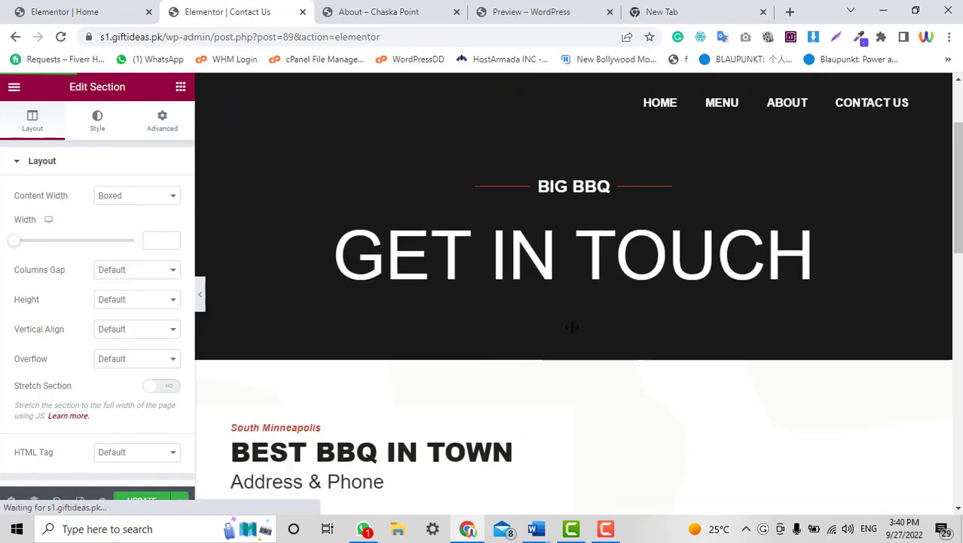
click(15, 87)
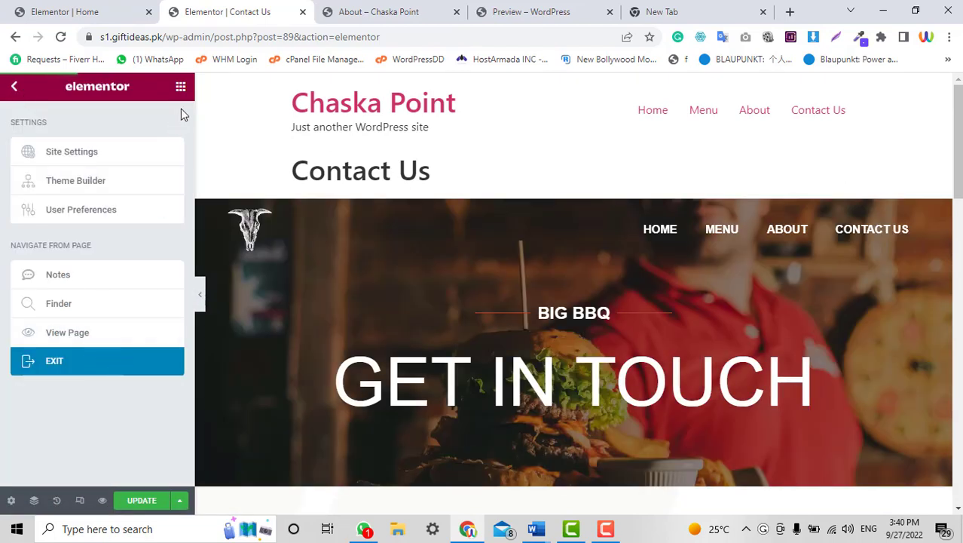
click(180, 87)
scroll(80, 462, down, 3)
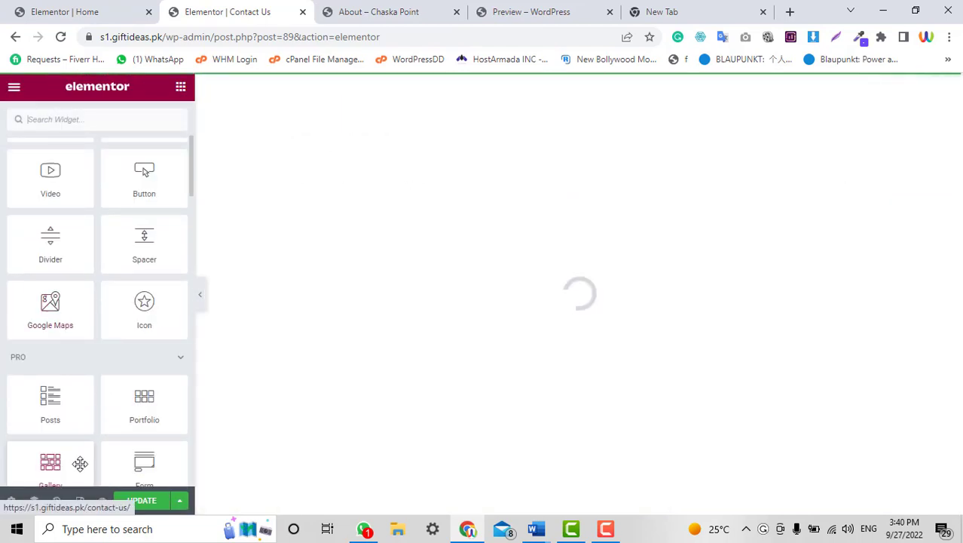
Set the Contact Us page layout to Elementor Canvas, then switch to the About page tab.
click(11, 501)
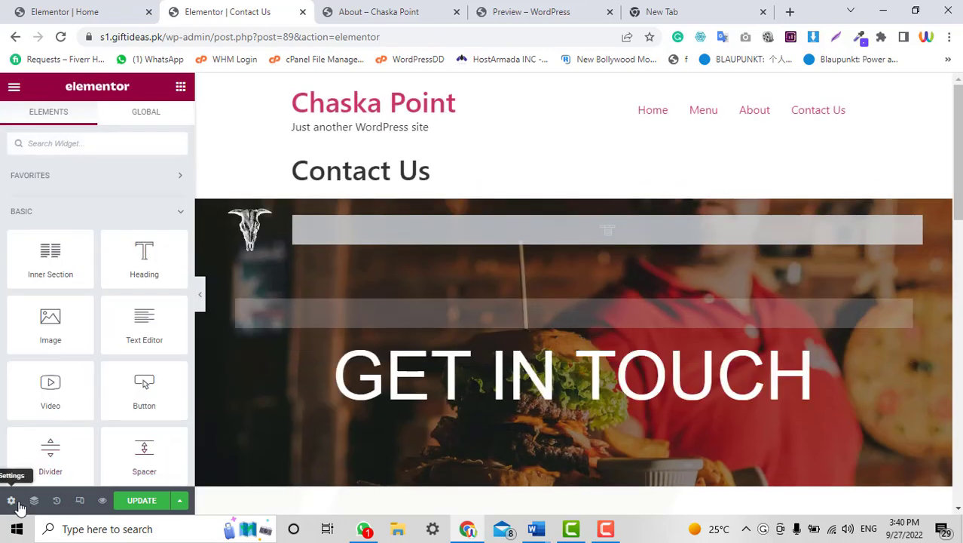
click(11, 500)
click(142, 424)
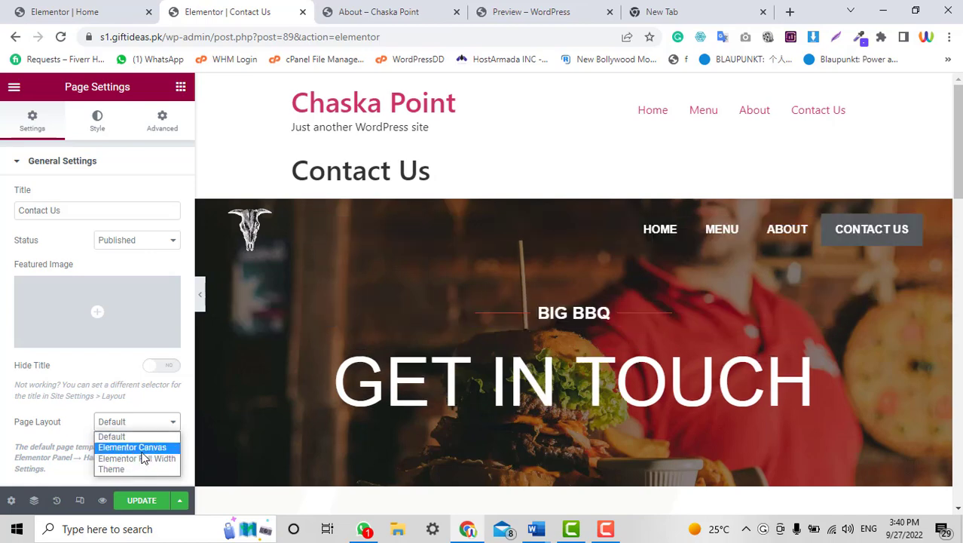
click(142, 450)
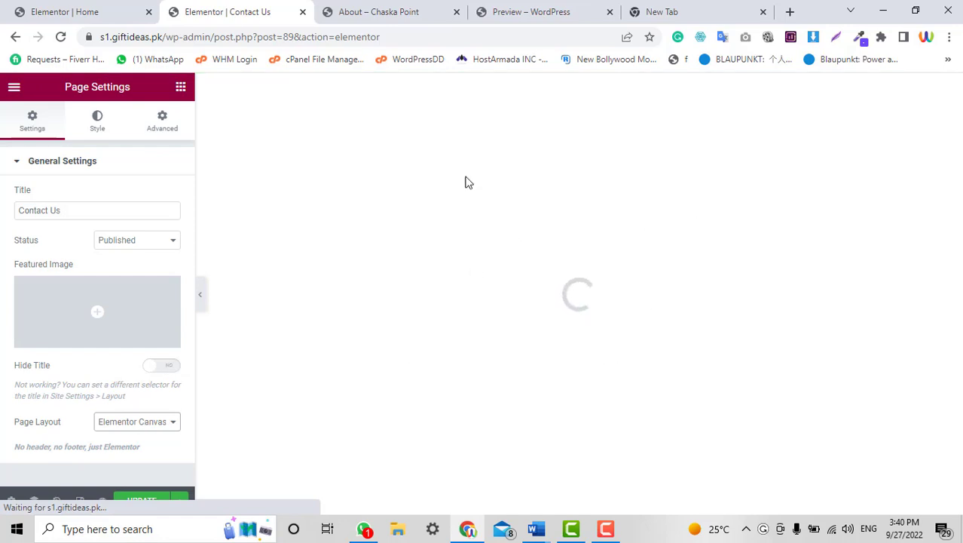
click(491, 10)
click(328, 9)
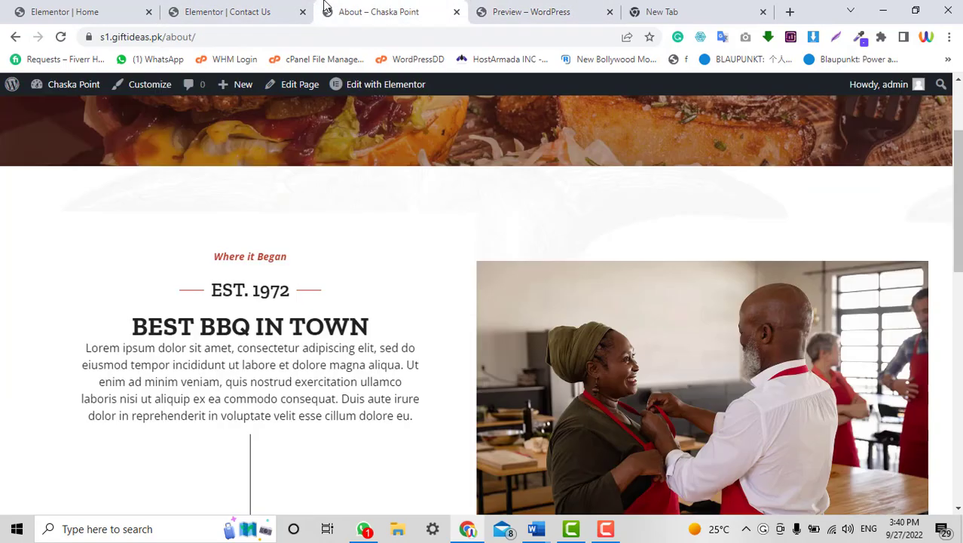
Check the original template's preview, then return to the Contact Us editor.
click(491, 10)
scroll(666, 425, down, 5)
click(215, 6)
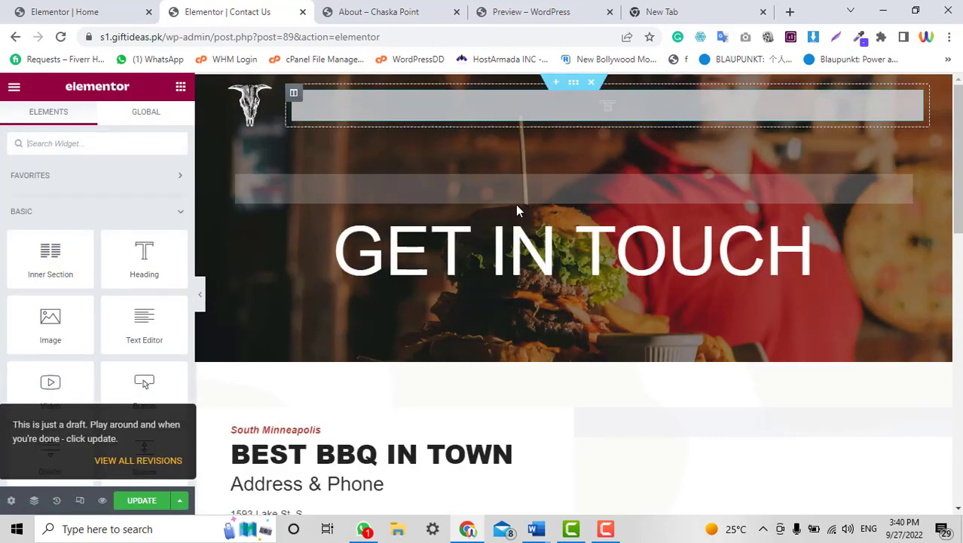
Save the Contact Us page and review its GET IN TOUCH hero, hours and map.
scroll(630, 286, down, 9)
scroll(630, 283, down, 4)
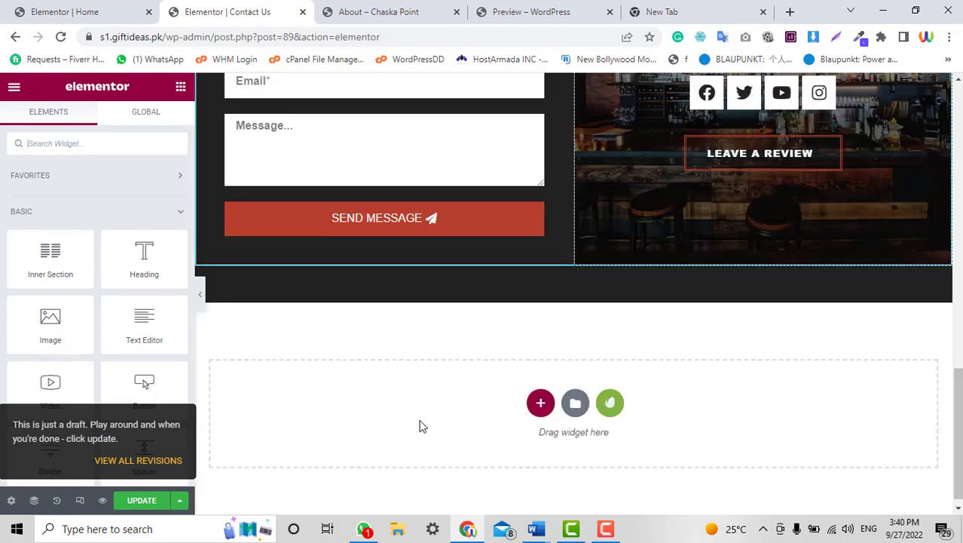
click(162, 500)
scroll(781, 388, up, 15)
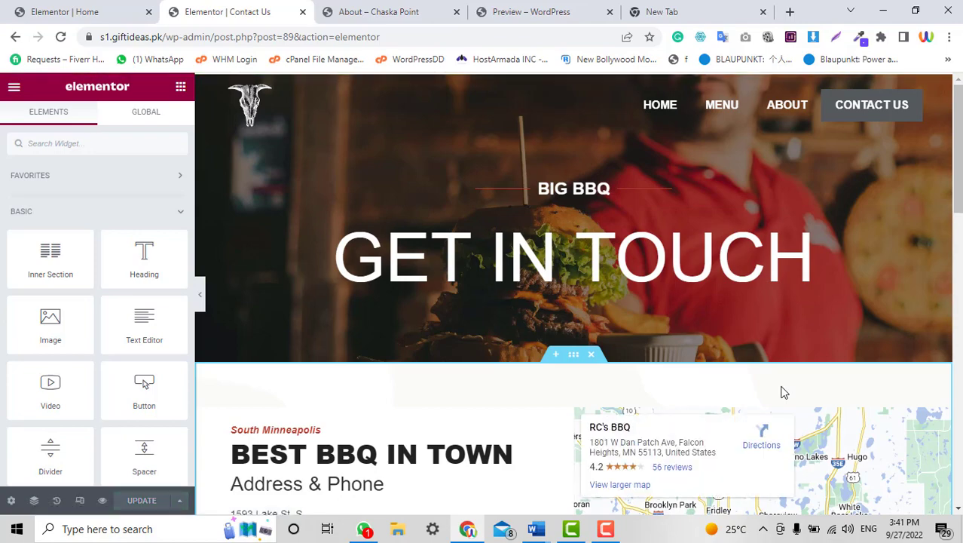
scroll(811, 385, down, 2)
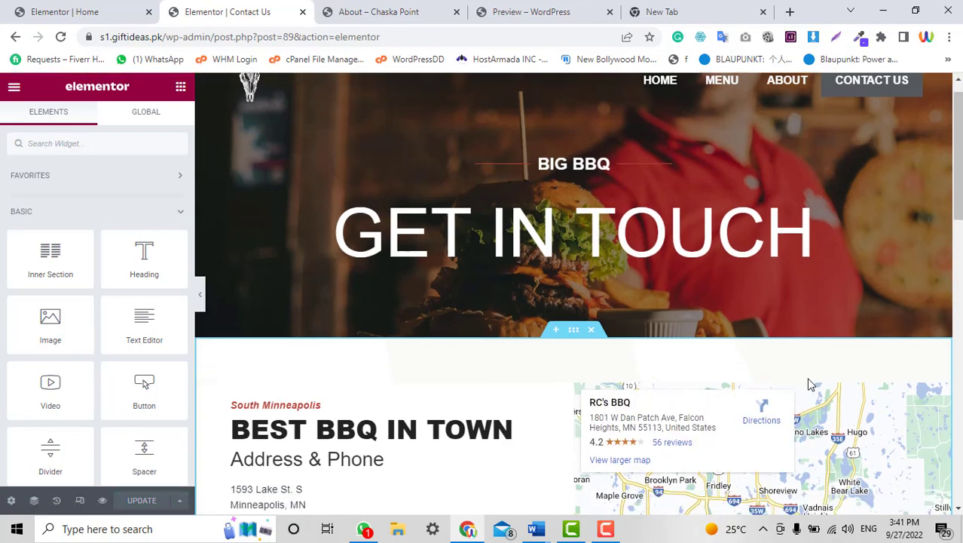
scroll(451, 370, down, 2)
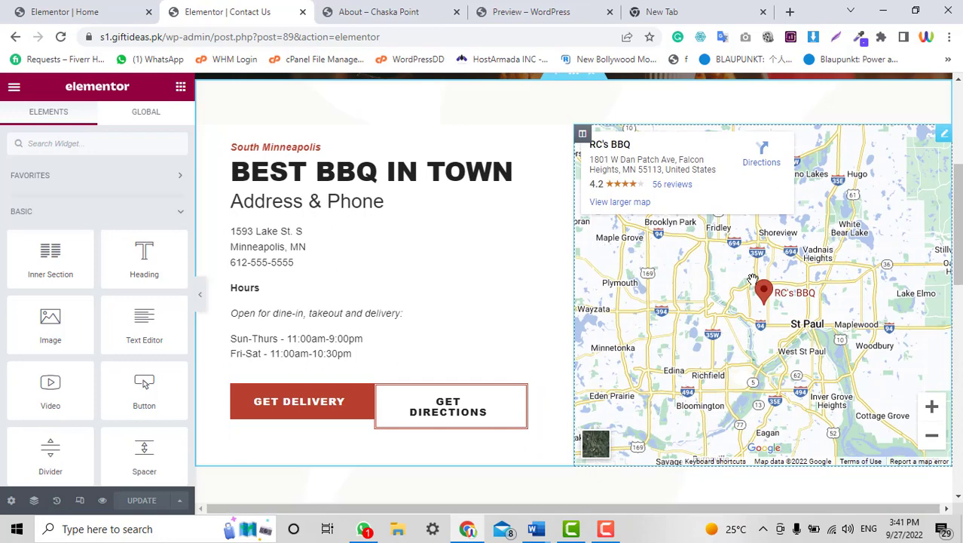
scroll(752, 279, up, 1)
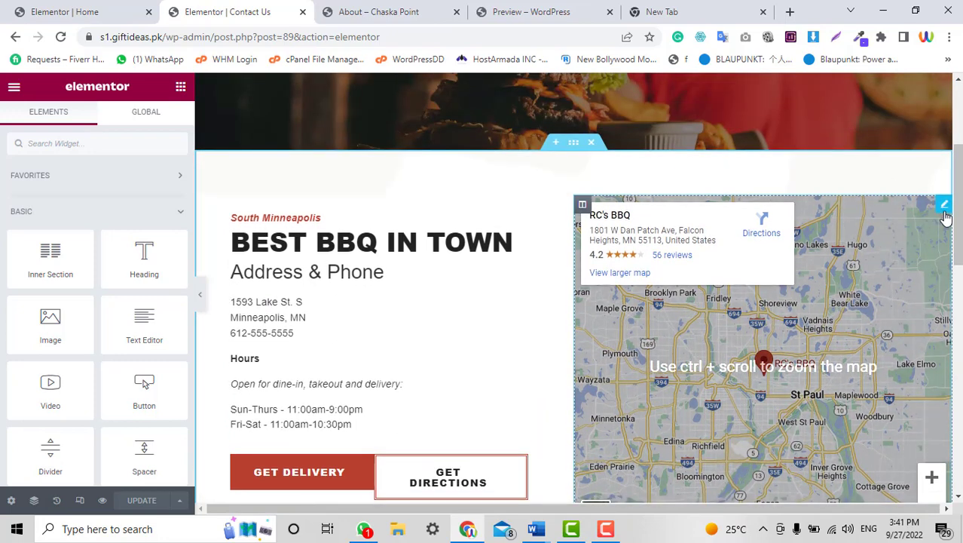
Replace the Google Maps widget's RC's BBQ location with FortAbbas, Pakistan.
click(944, 214)
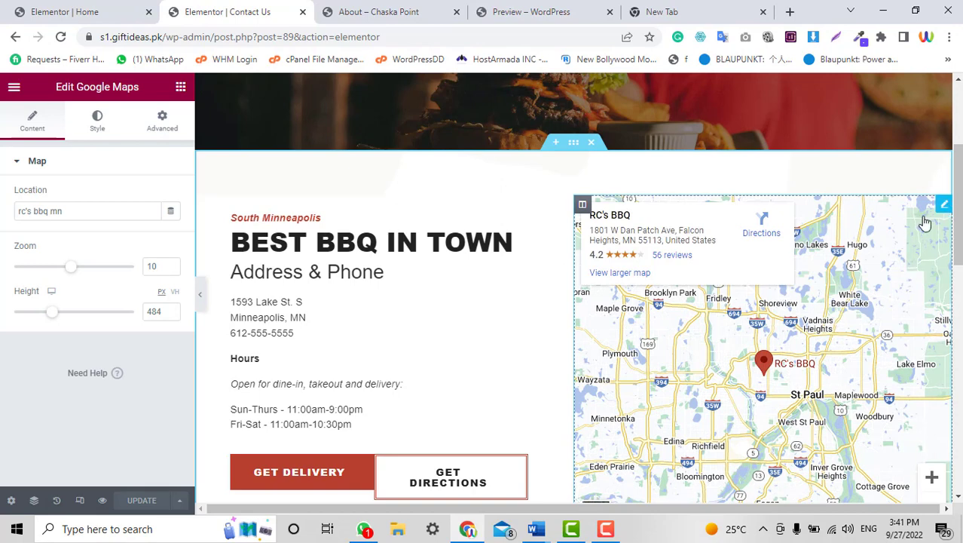
click(102, 211)
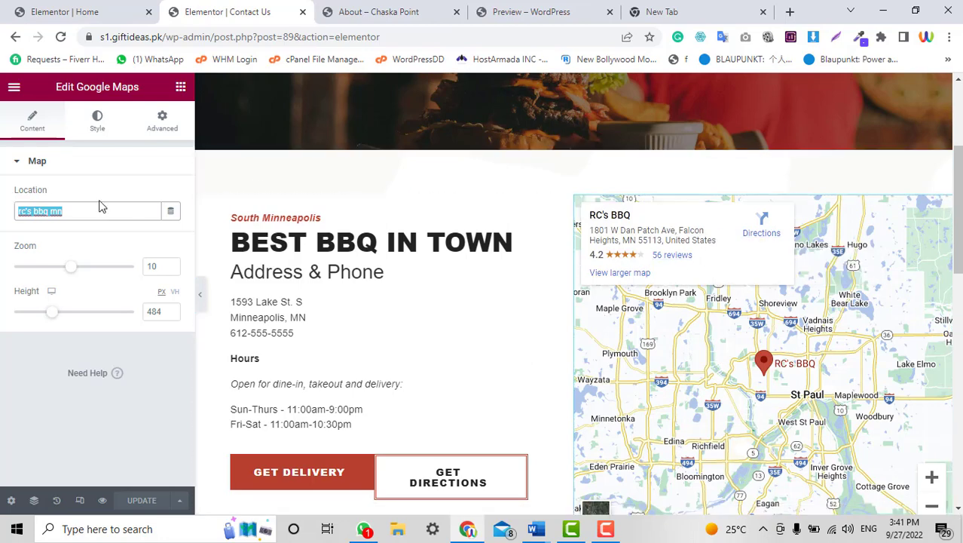
text(FortAbbas, Pakistan)
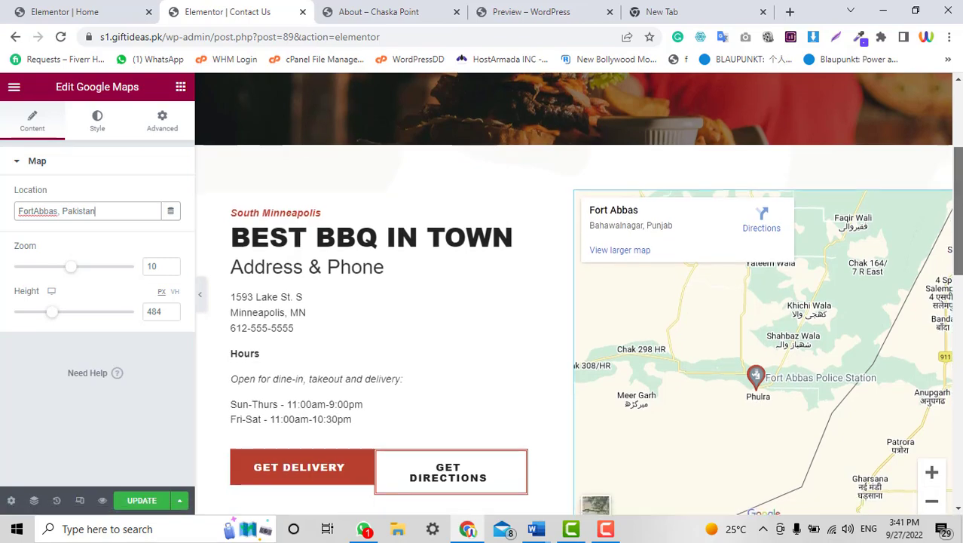
scroll(618, 156, down, 3)
Expand the contact form's Email settings and select the recipient address in the To field.
scroll(618, 156, up, 2)
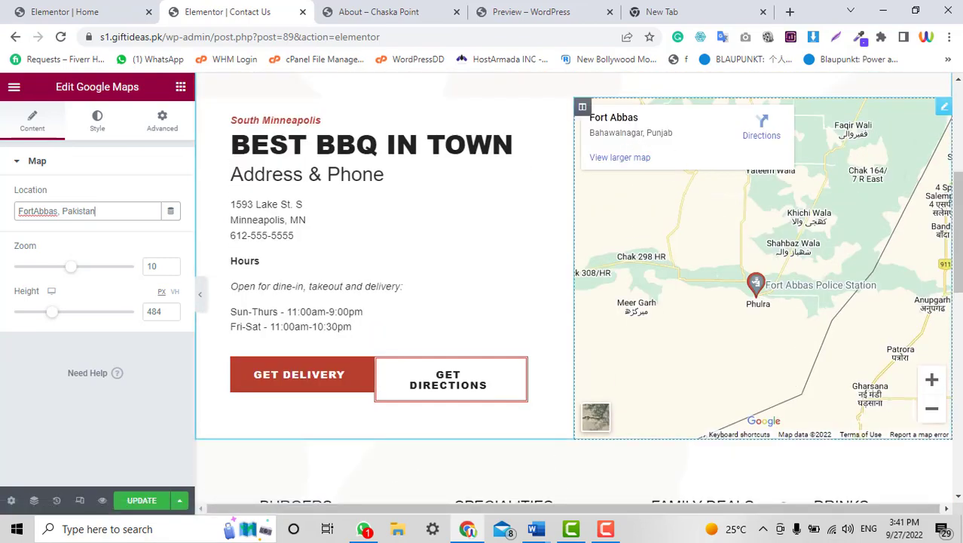
scroll(400, 192, down, 6)
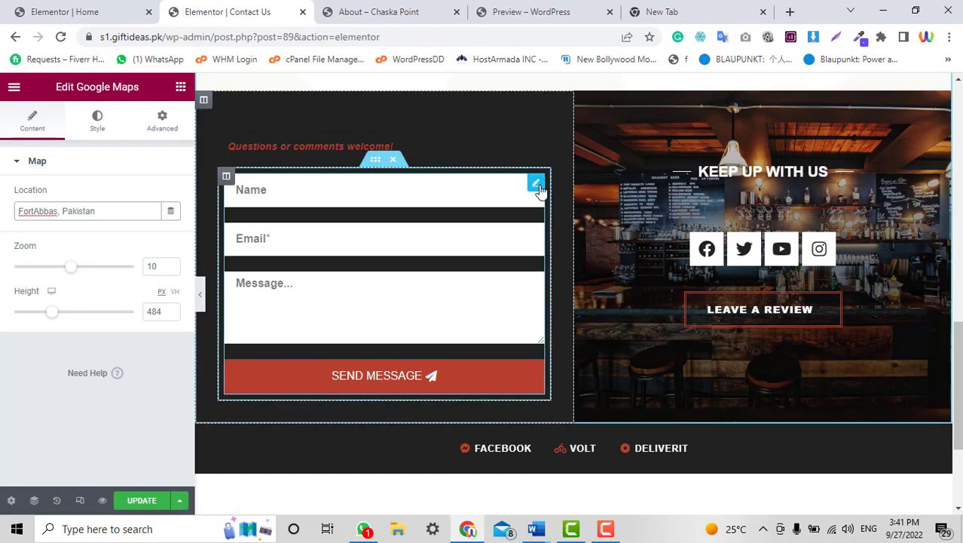
click(535, 185)
scroll(4, 333, down, 1)
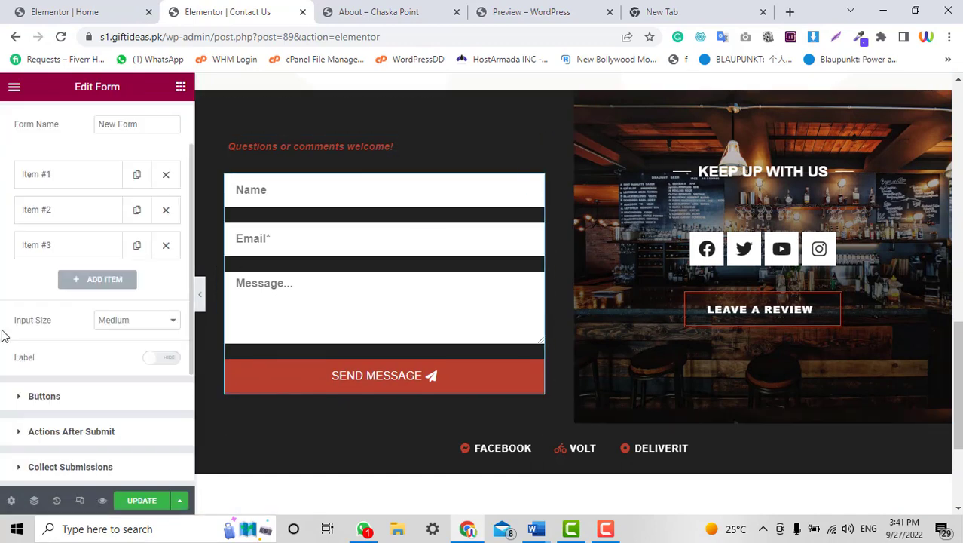
scroll(43, 408, down, 3)
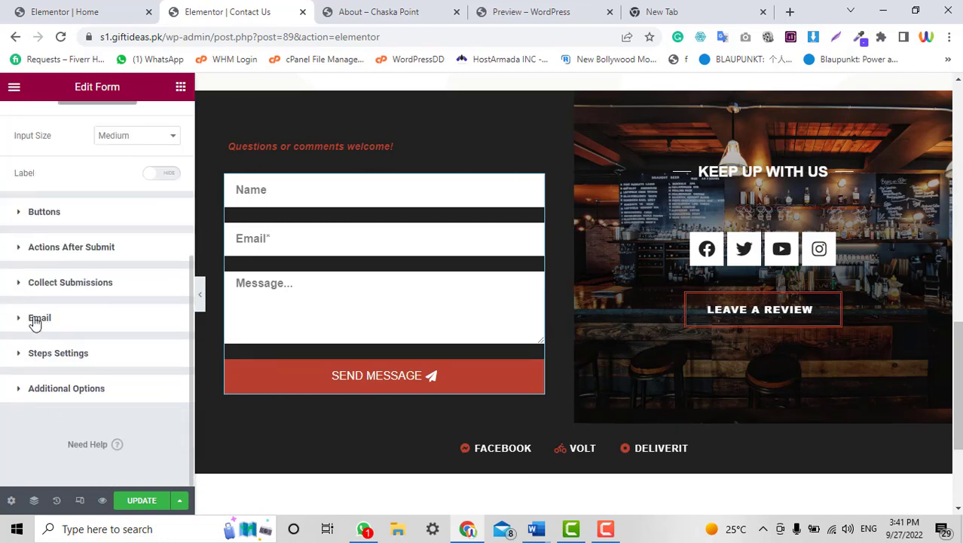
click(34, 319)
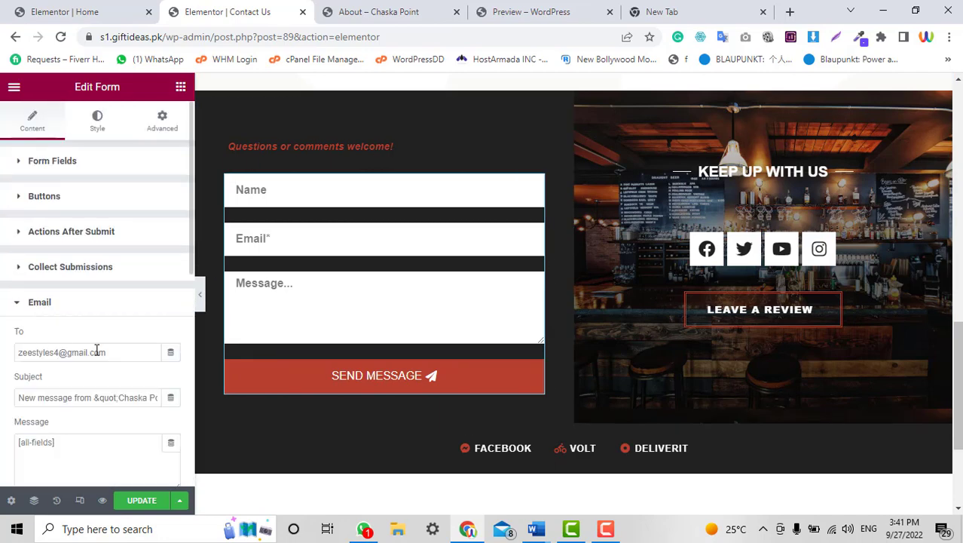
drag(110, 351, 15, 351)
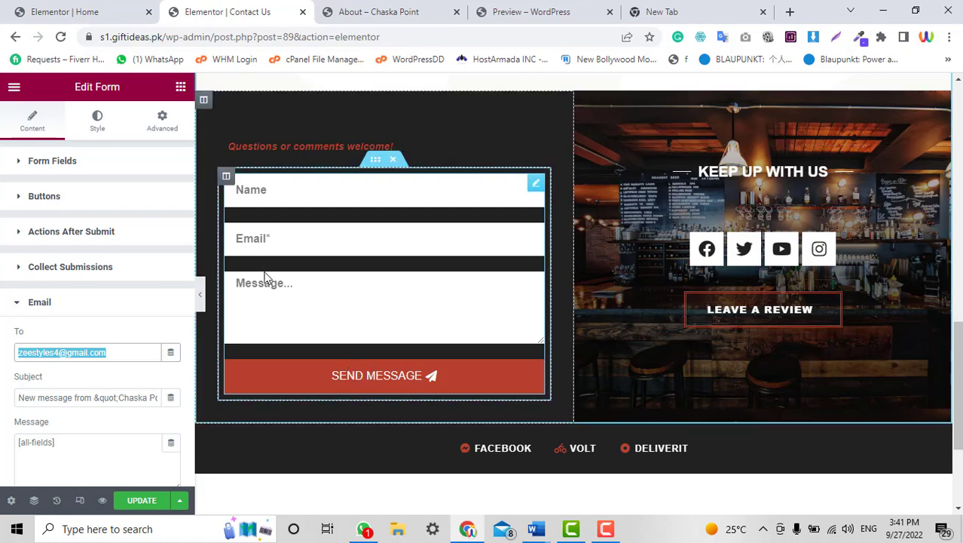
Select the Specialities description, save the Contact Us page with Update, then view the About page.
scroll(952, 347, up, 10)
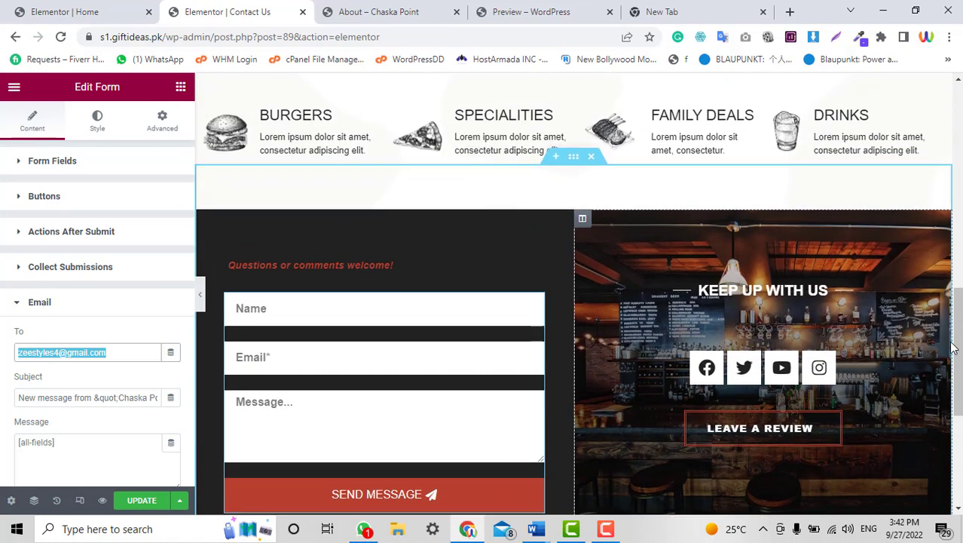
scroll(952, 347, up, 3)
scroll(952, 346, down, 12)
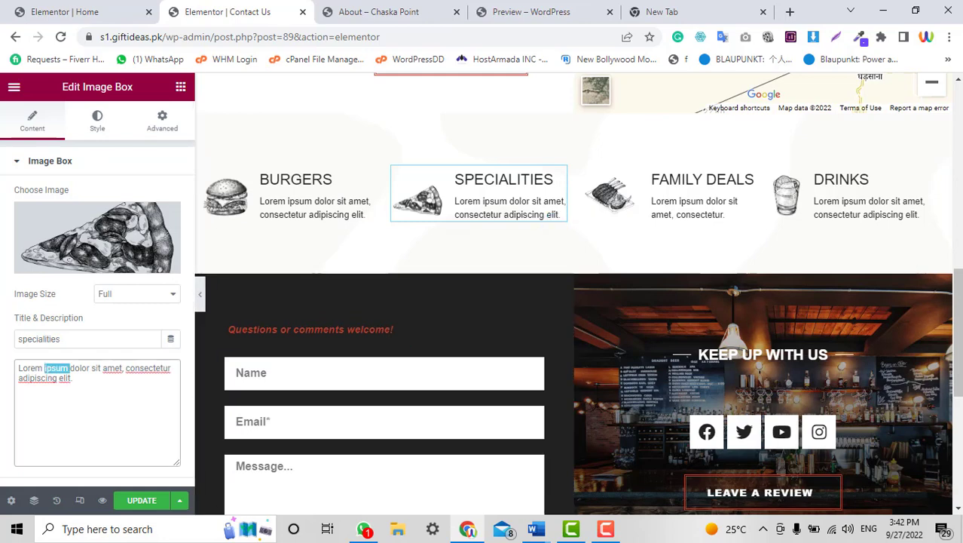
click(63, 388)
key(ctrl+a)
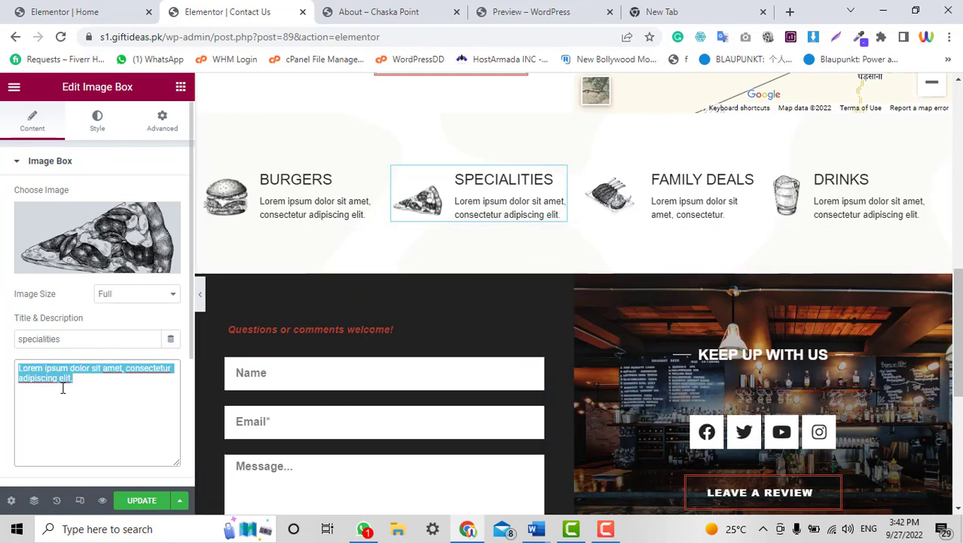
click(140, 500)
click(364, 11)
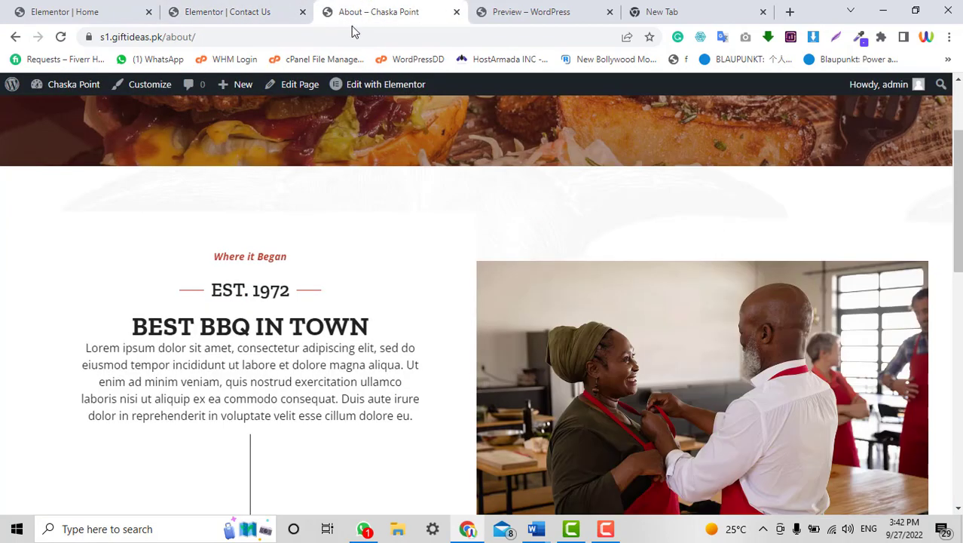
Load the live Chaska Point home page by removing about/ from the address.
scroll(378, 239, up, 2)
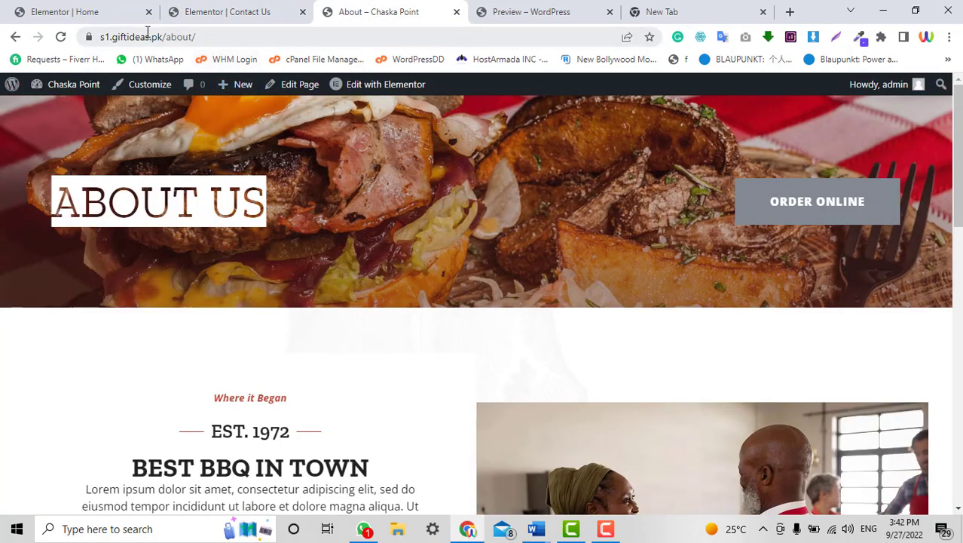
drag(165, 36, 434, 35)
key(BackSpace)
key(Return)
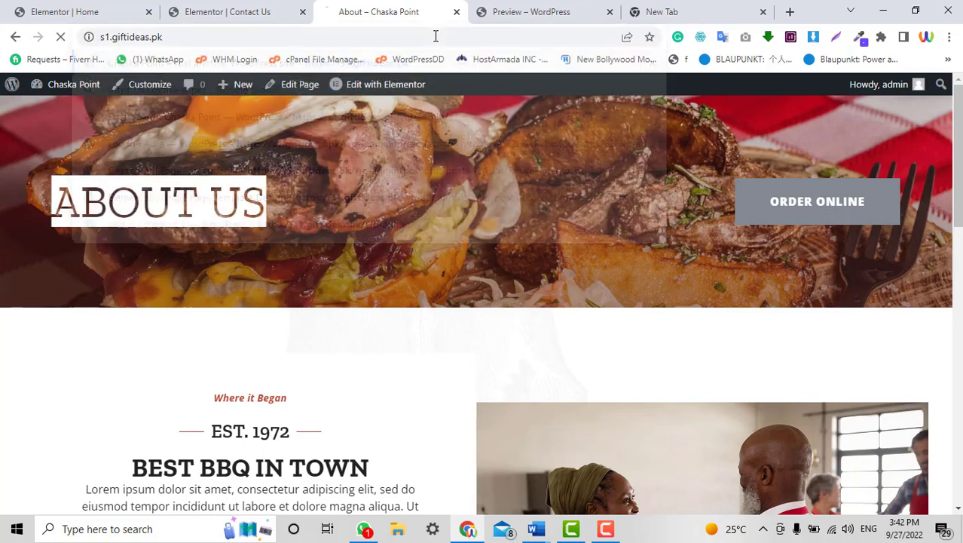
click(223, 9)
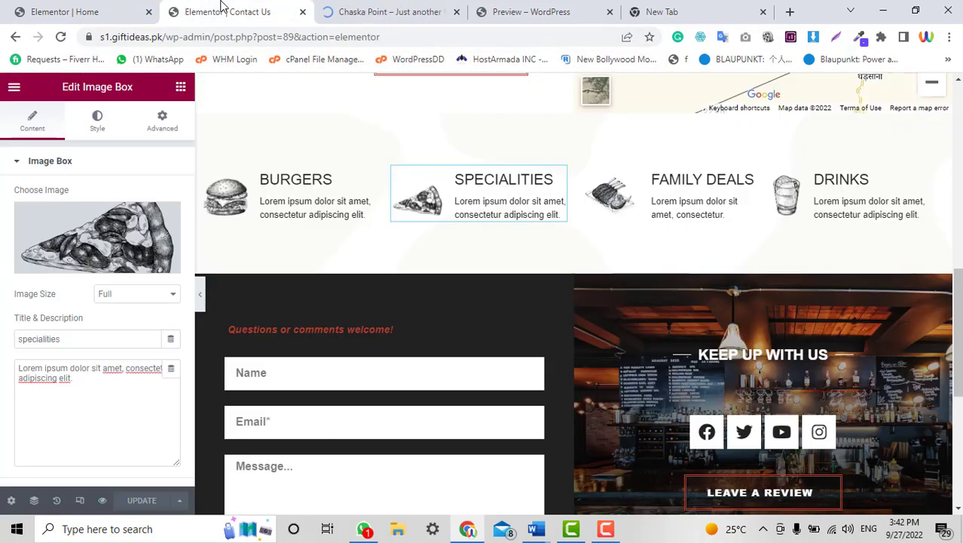
click(343, 9)
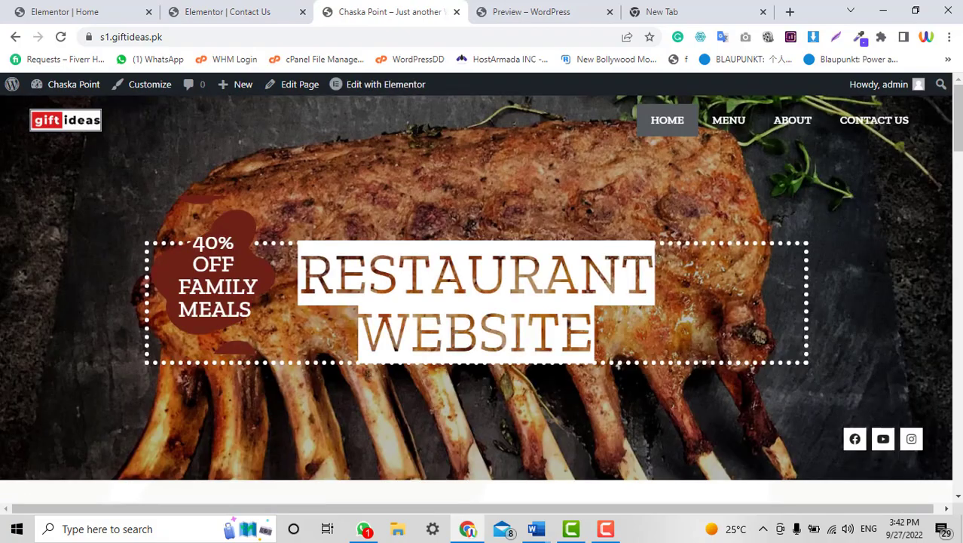
Open the MENU, ABOUT and CONTACT US links in new tabs and view the Menu page.
scroll(687, 182, down, 10)
mouse_move(958, 388)
mouse_down()
mouse_move(958, 456)
mouse_move(958, 118)
mouse_up()
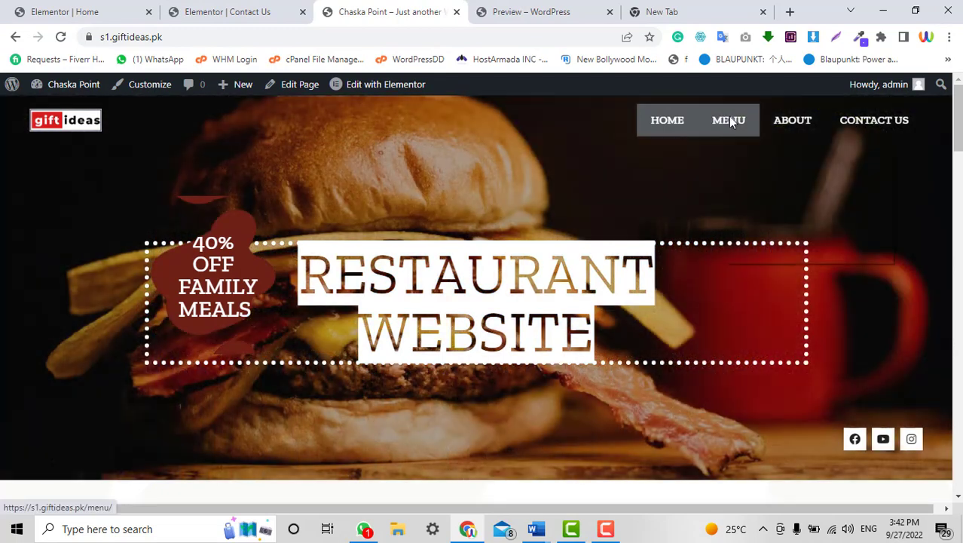
right_click(725, 120)
click(749, 127)
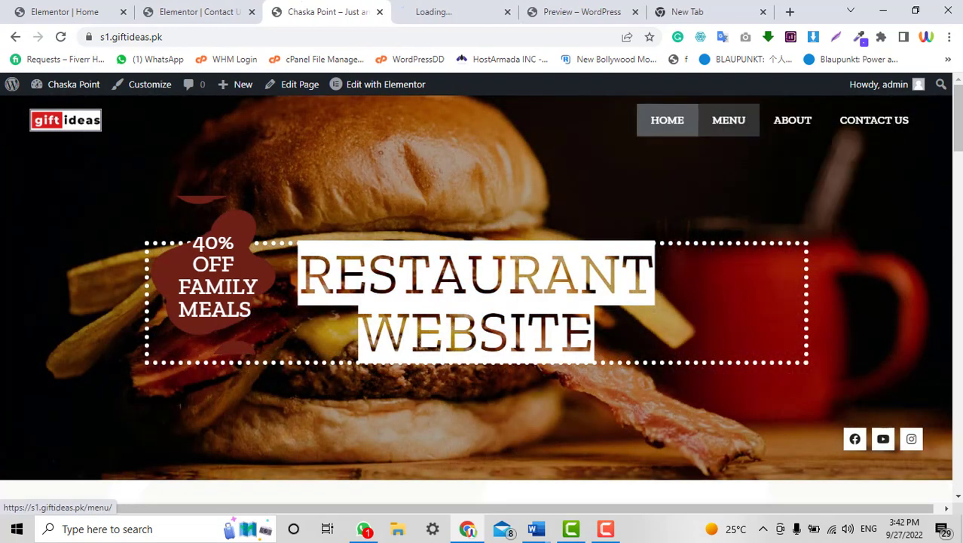
click(402, 8)
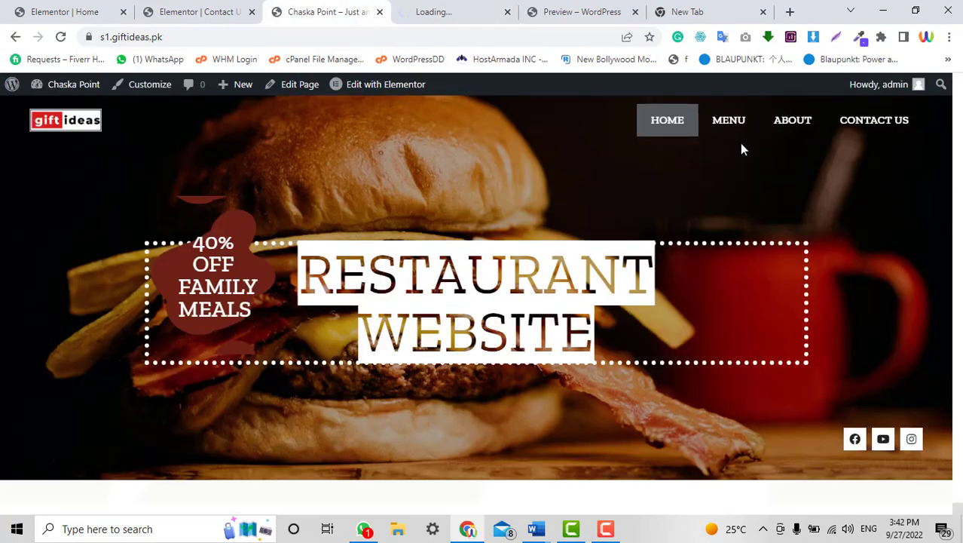
right_click(815, 133)
click(817, 138)
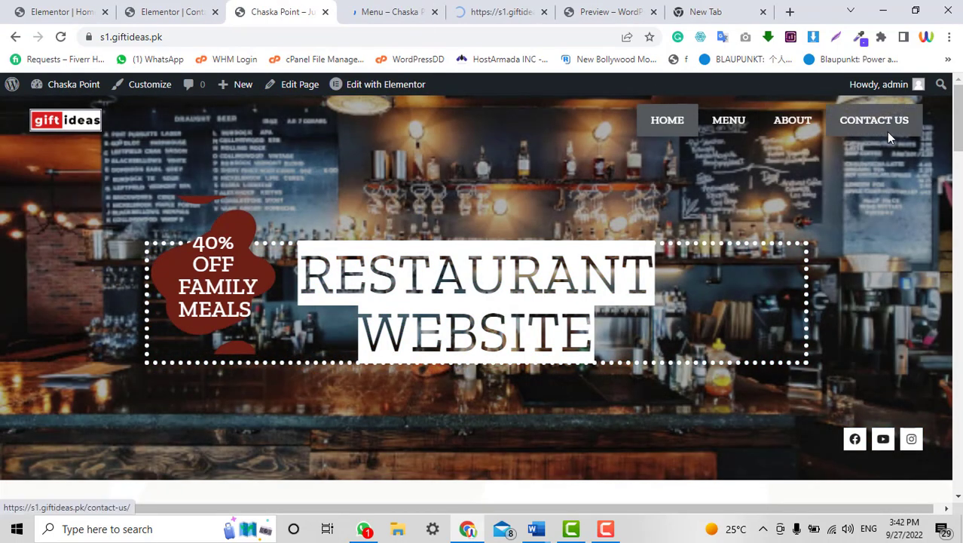
right_click(888, 132)
click(893, 139)
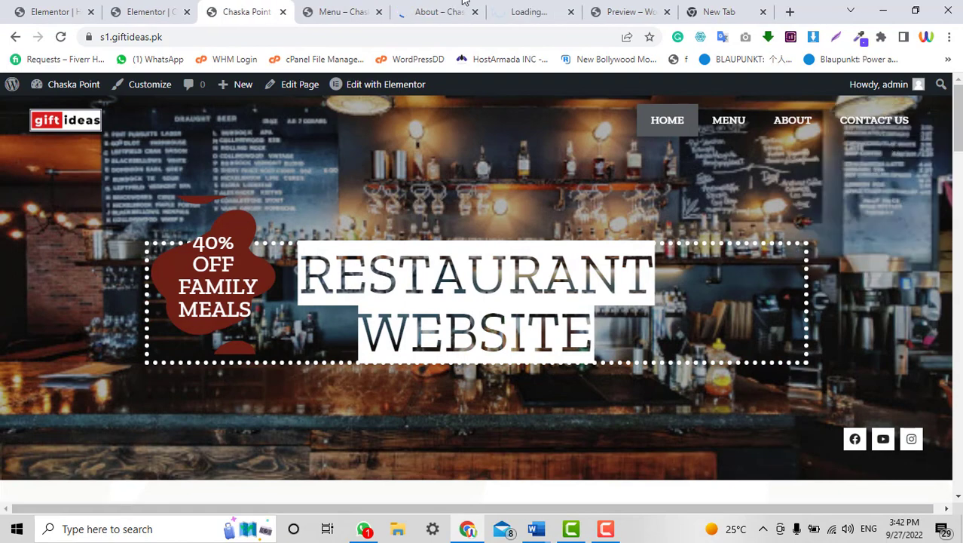
click(374, 10)
Scroll through the live BBQ Menu page with its Mains and Sides lists.
scroll(566, 226, down, 15)
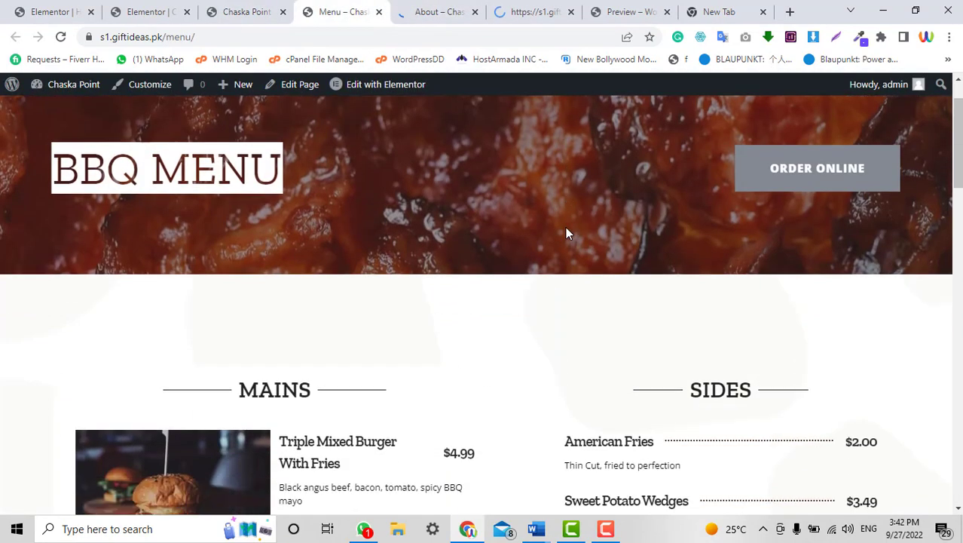
scroll(194, 329, down, 3)
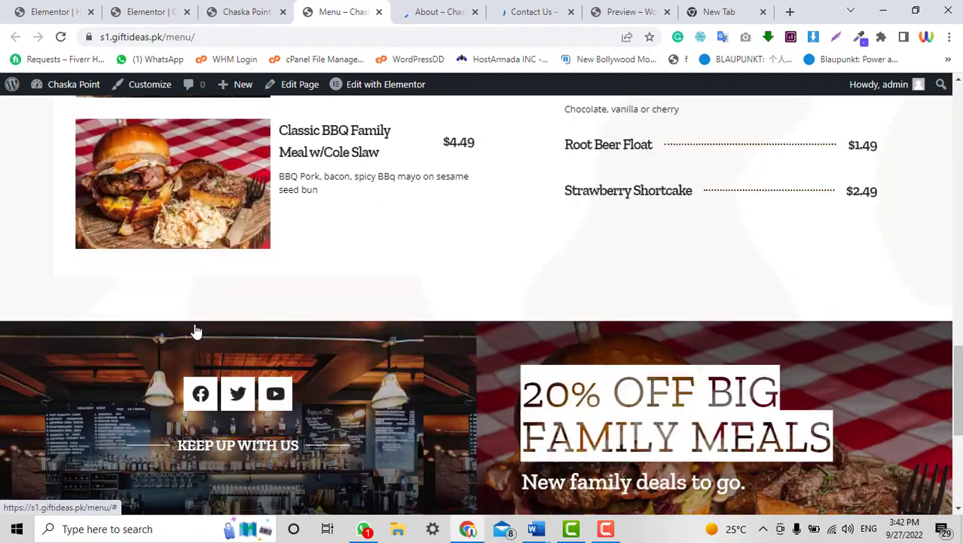
scroll(284, 329, up, 9)
scroll(282, 330, up, 10)
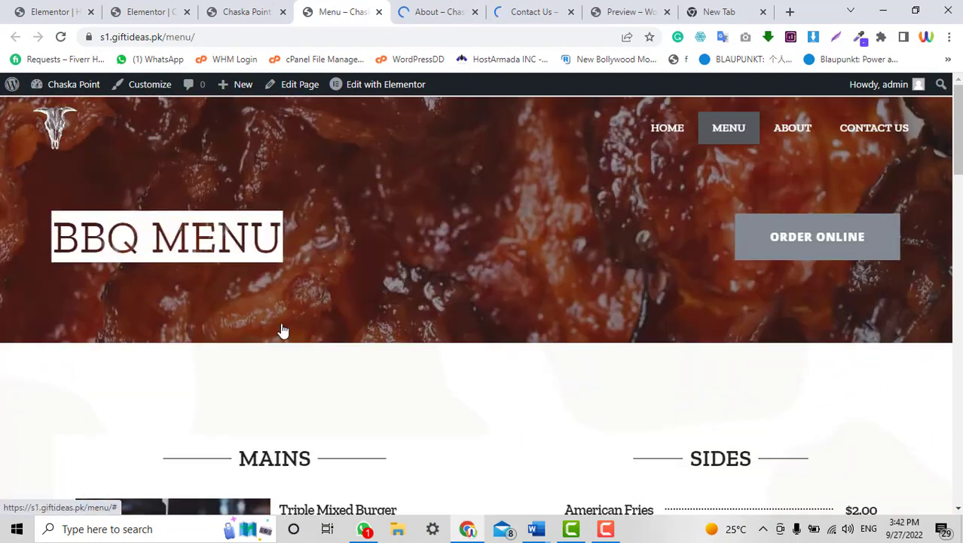
scroll(241, 303, down, 5)
scroll(376, 219, down, 5)
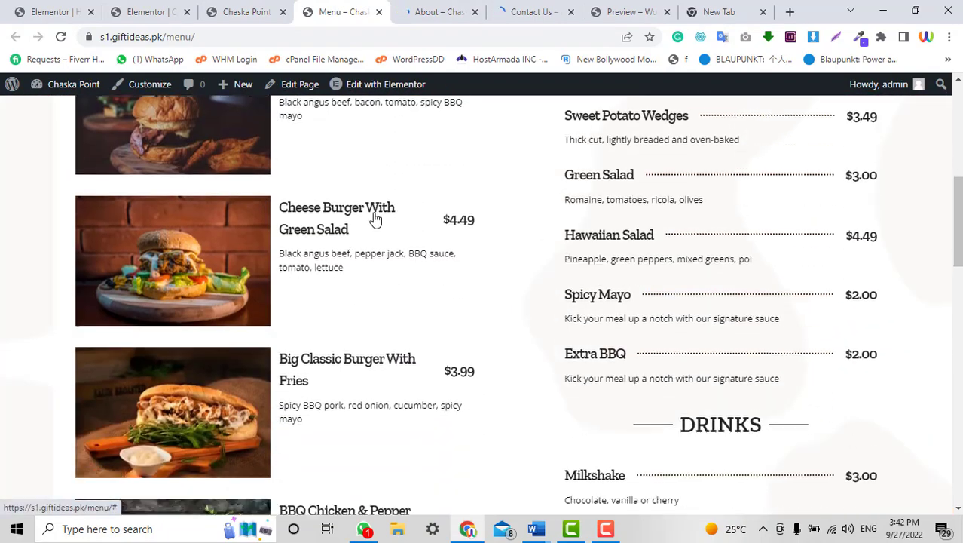
Scroll through the live About Us page of the restaurant site.
click(460, 7)
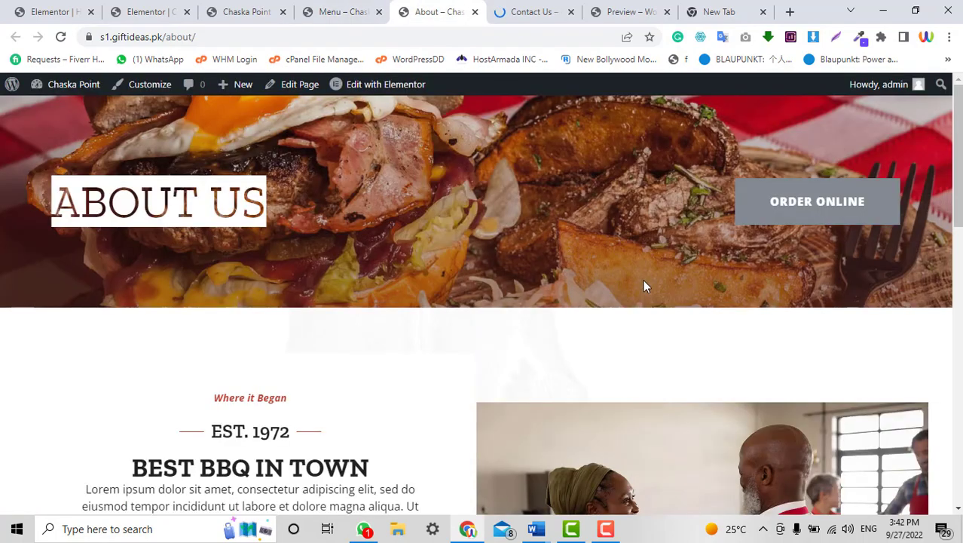
scroll(654, 301, down, 10)
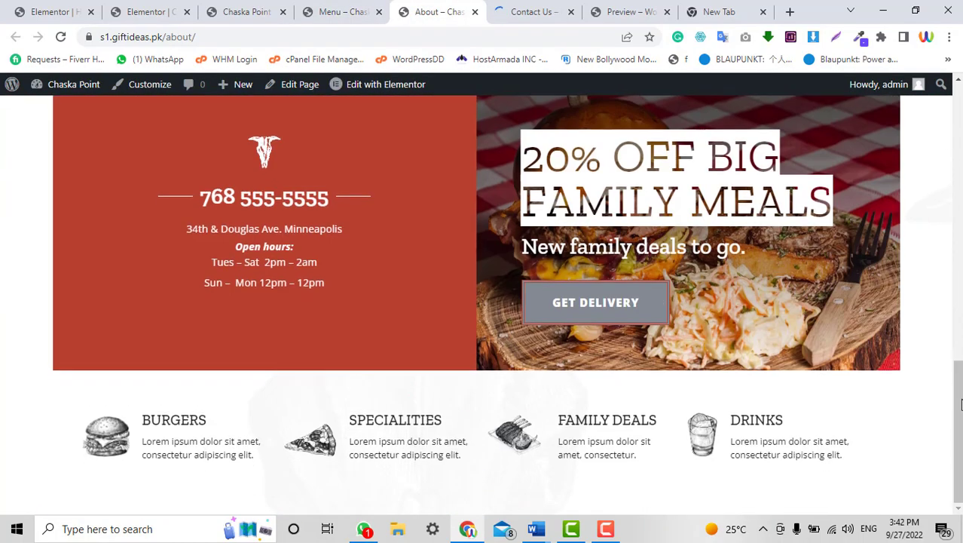
scroll(656, 299, up, 10)
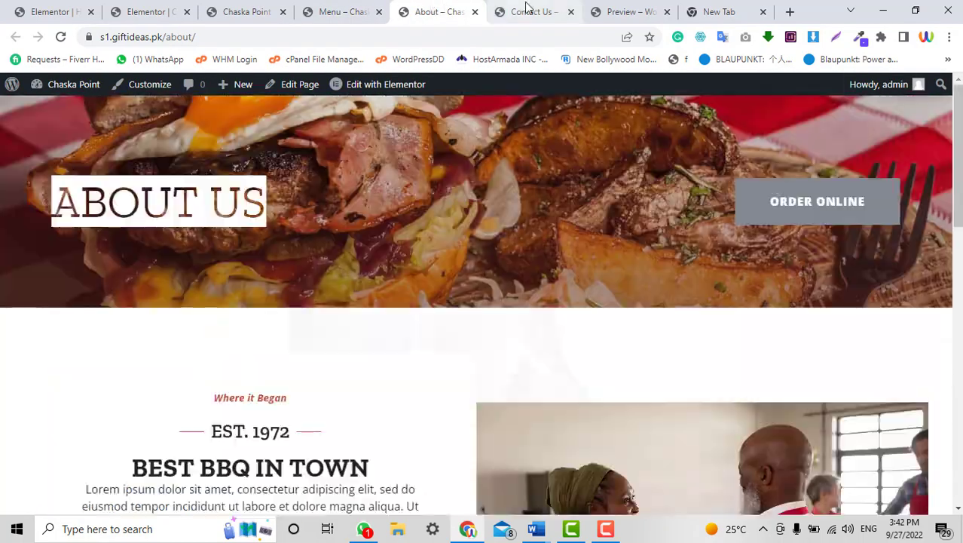
scroll(602, 314, down, 8)
scroll(602, 315, up, 4)
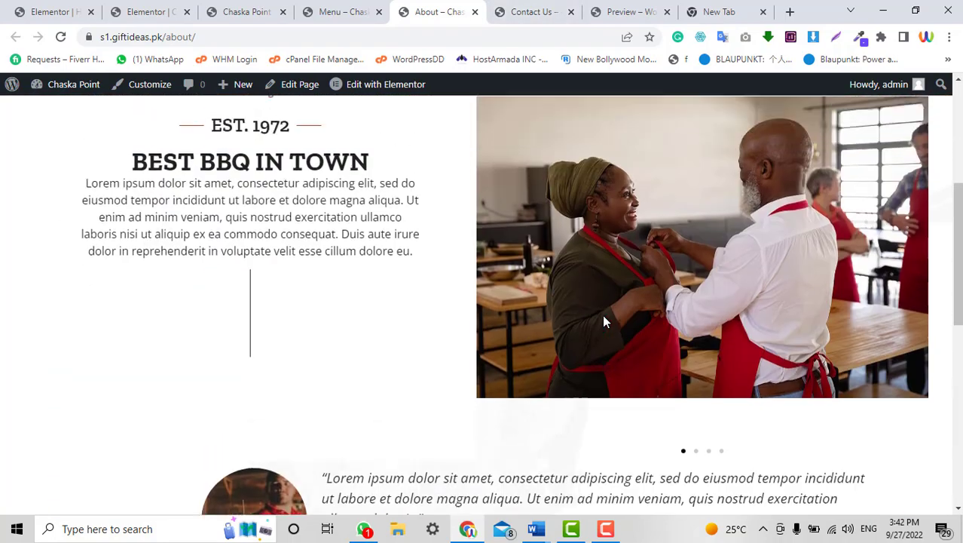
scroll(602, 314, up, 4)
click(537, 11)
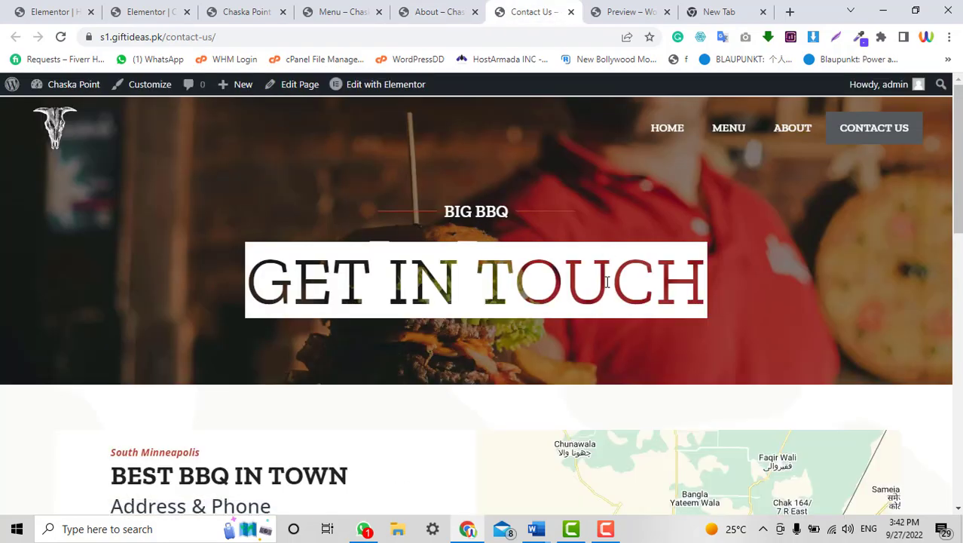
Scroll the live Contact Us page from GET IN TOUCH down to the form and KEEP UP WITH US icons.
scroll(607, 282, down, 5)
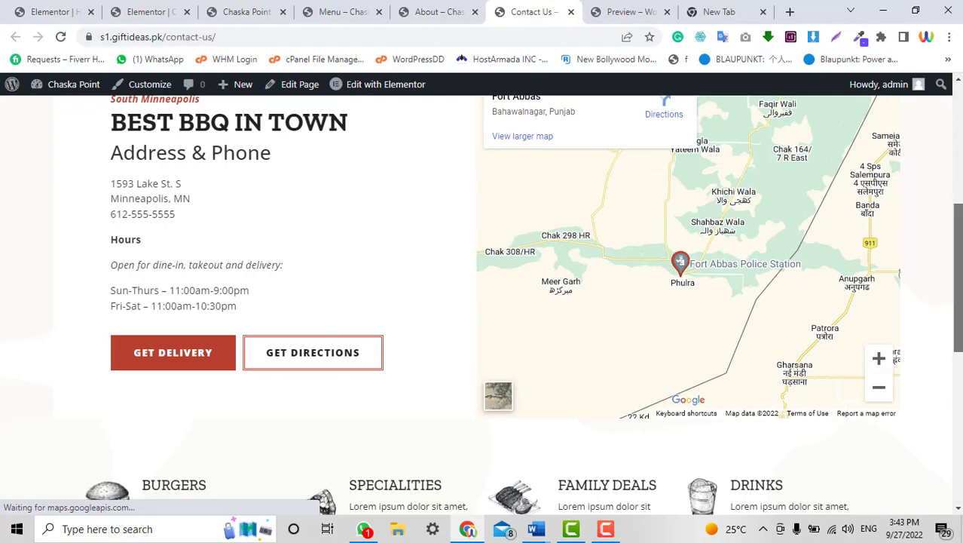
scroll(606, 282, up, 5)
scroll(607, 282, down, 6)
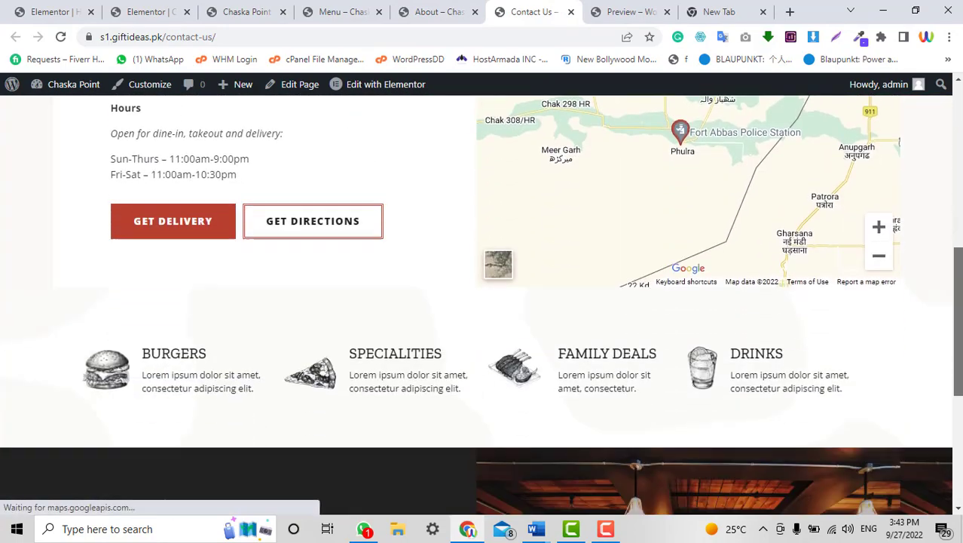
scroll(489, 396, up, 5)
scroll(488, 396, down, 9)
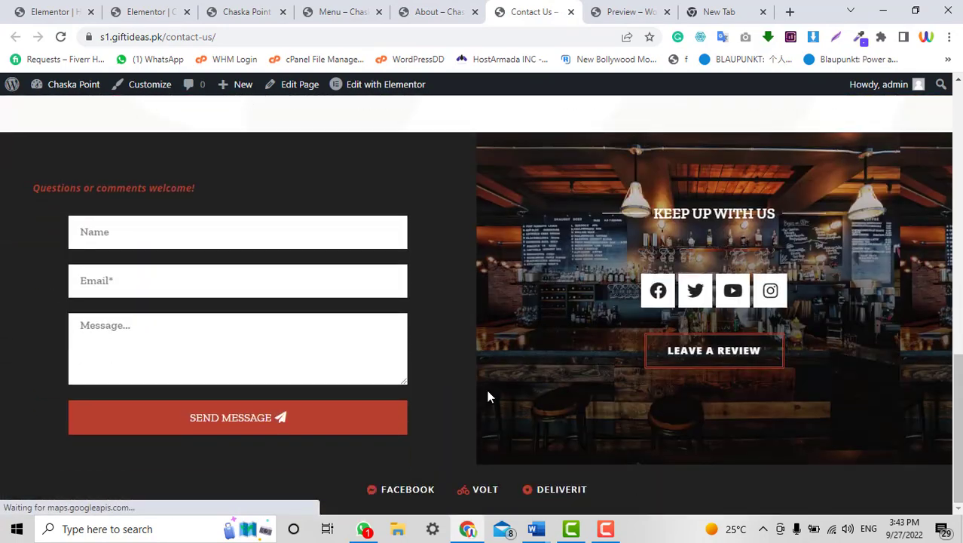
scroll(481, 253, up, 10)
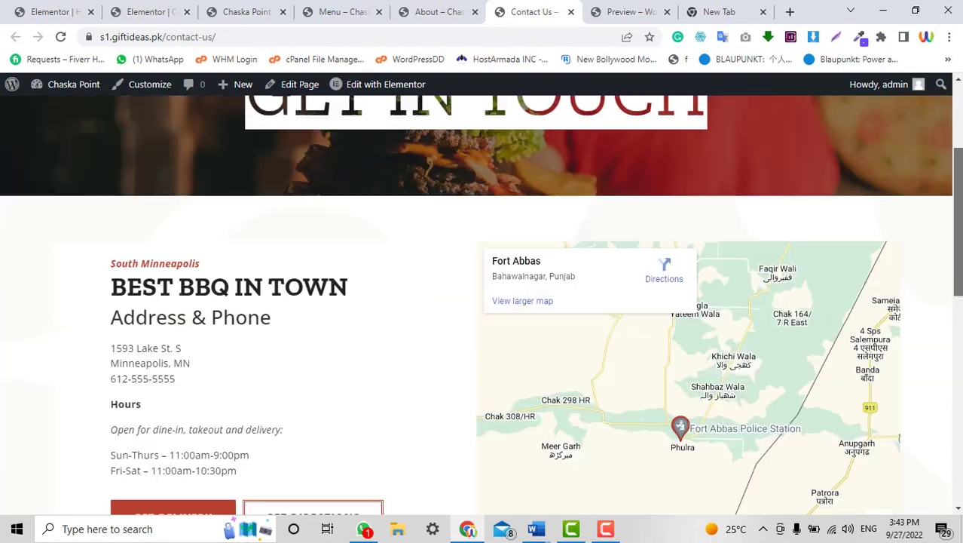
scroll(481, 253, down, 5)
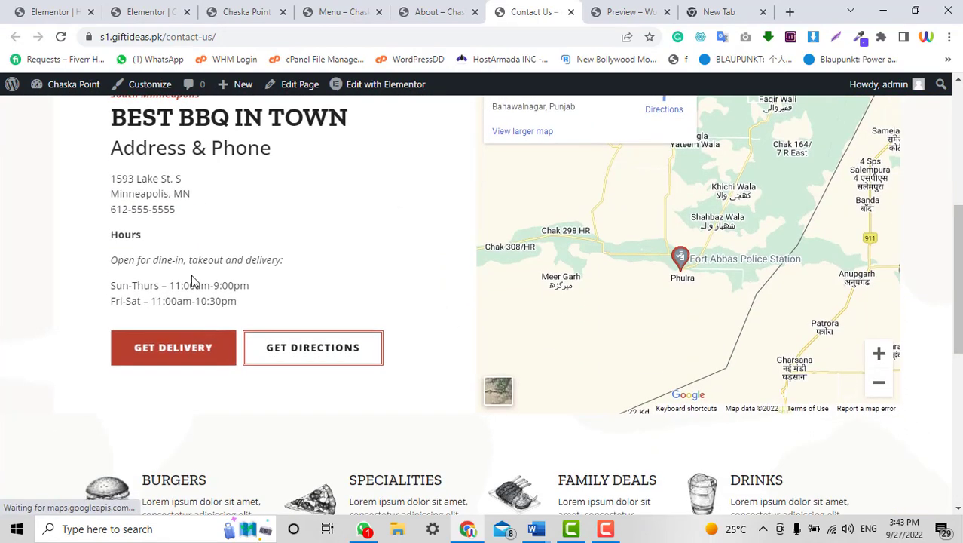
scroll(745, 232, down, 5)
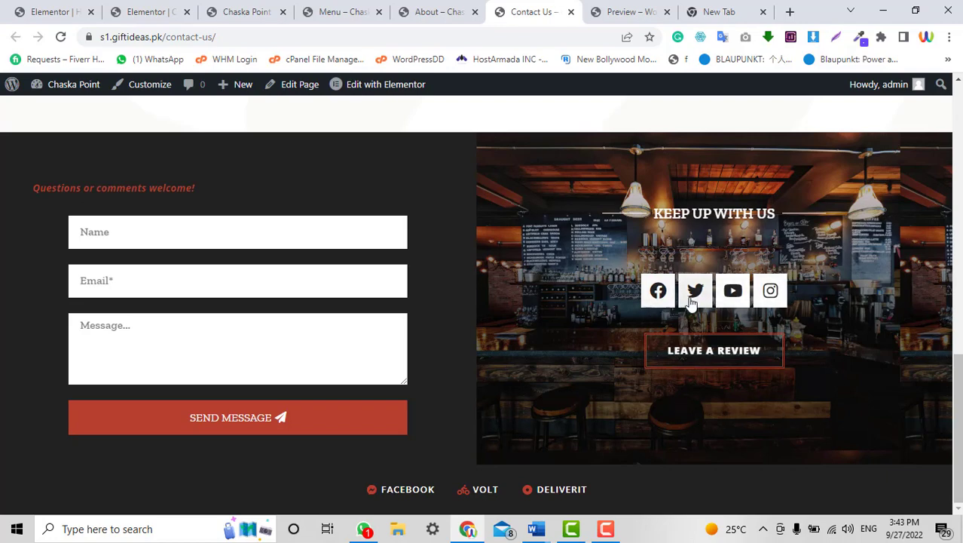
scroll(607, 299, up, 10)
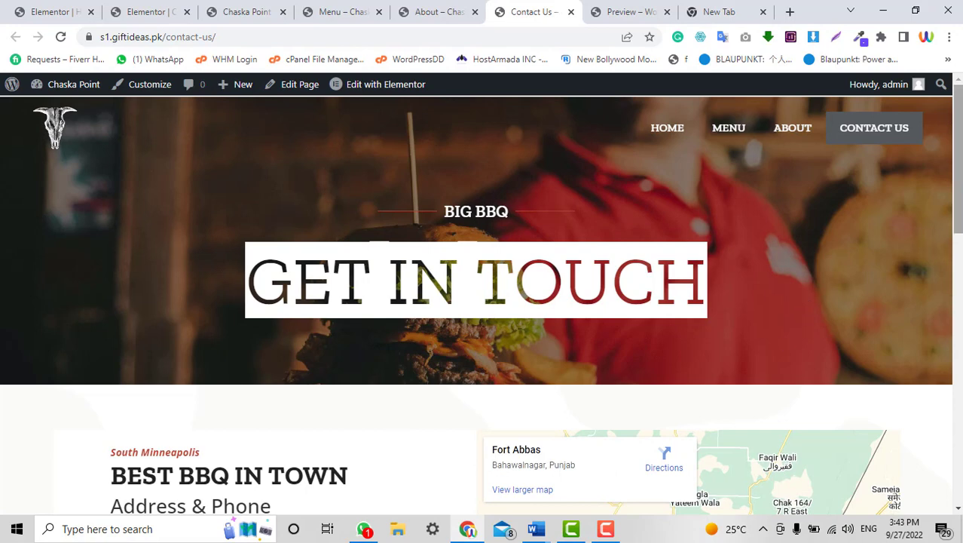
drag(959, 150, 959, 420)
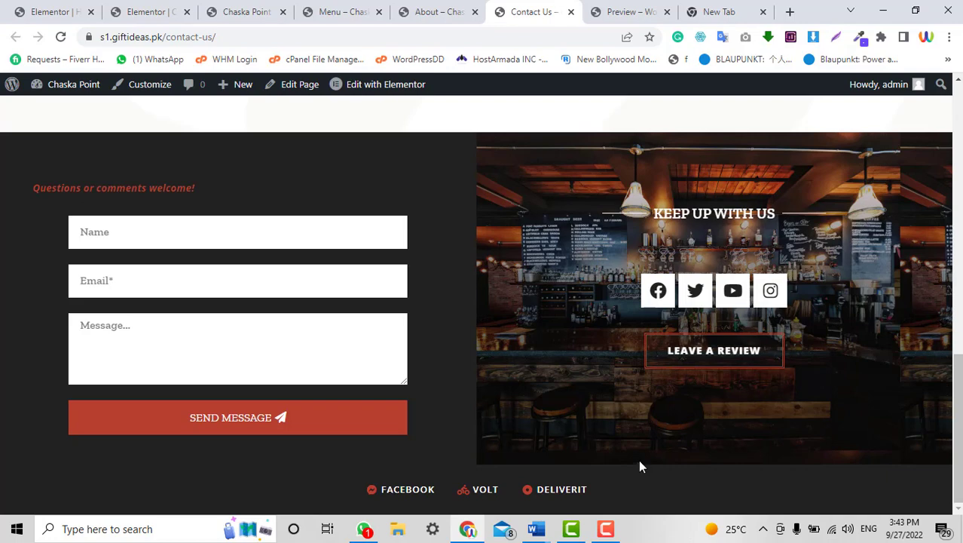
click(608, 529)
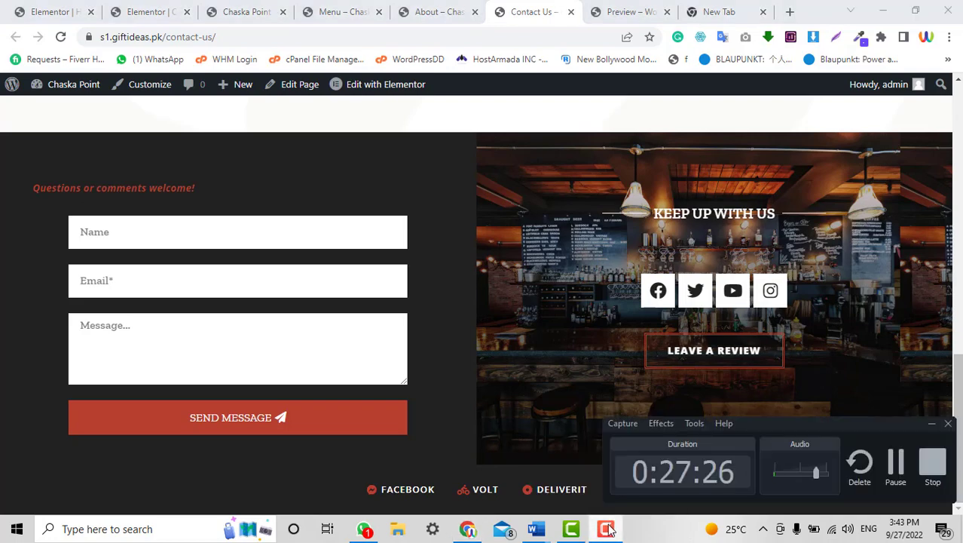